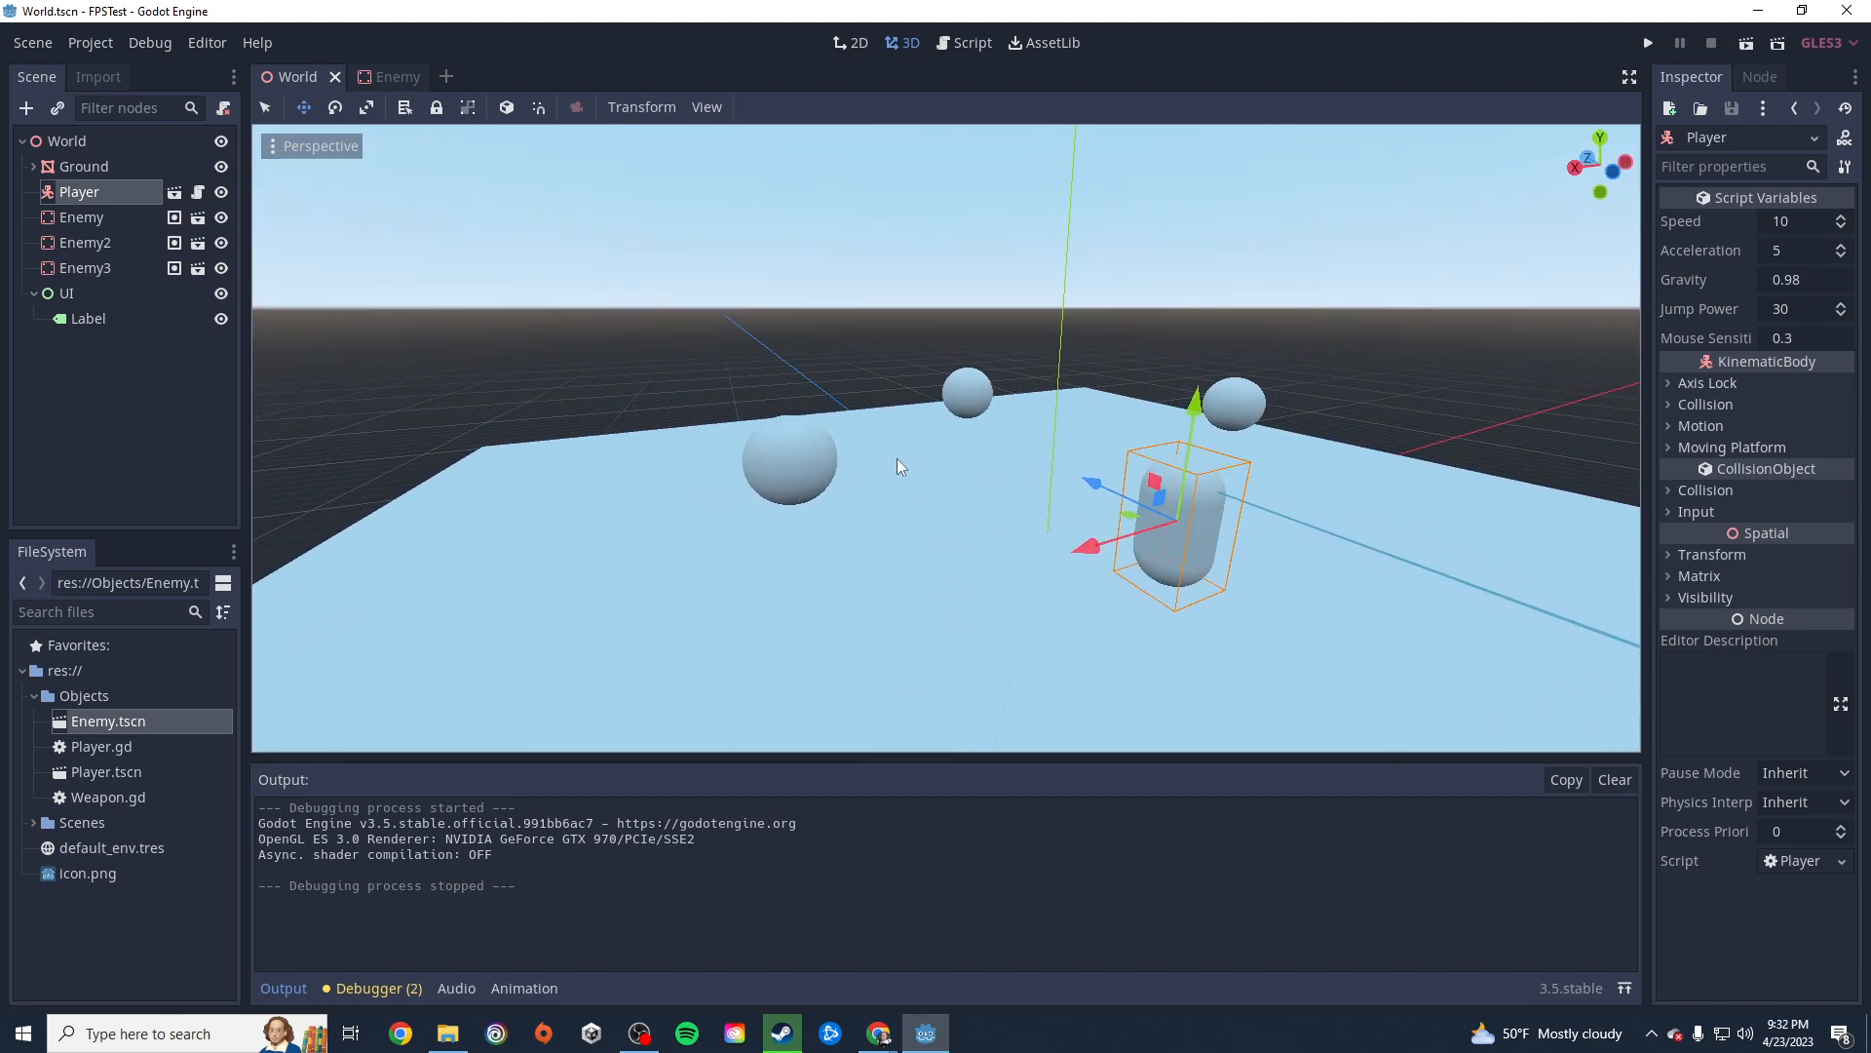
{"action": "right_click_drag", "start_coordinate": [828, 527], "coordinate": [845, 596]}
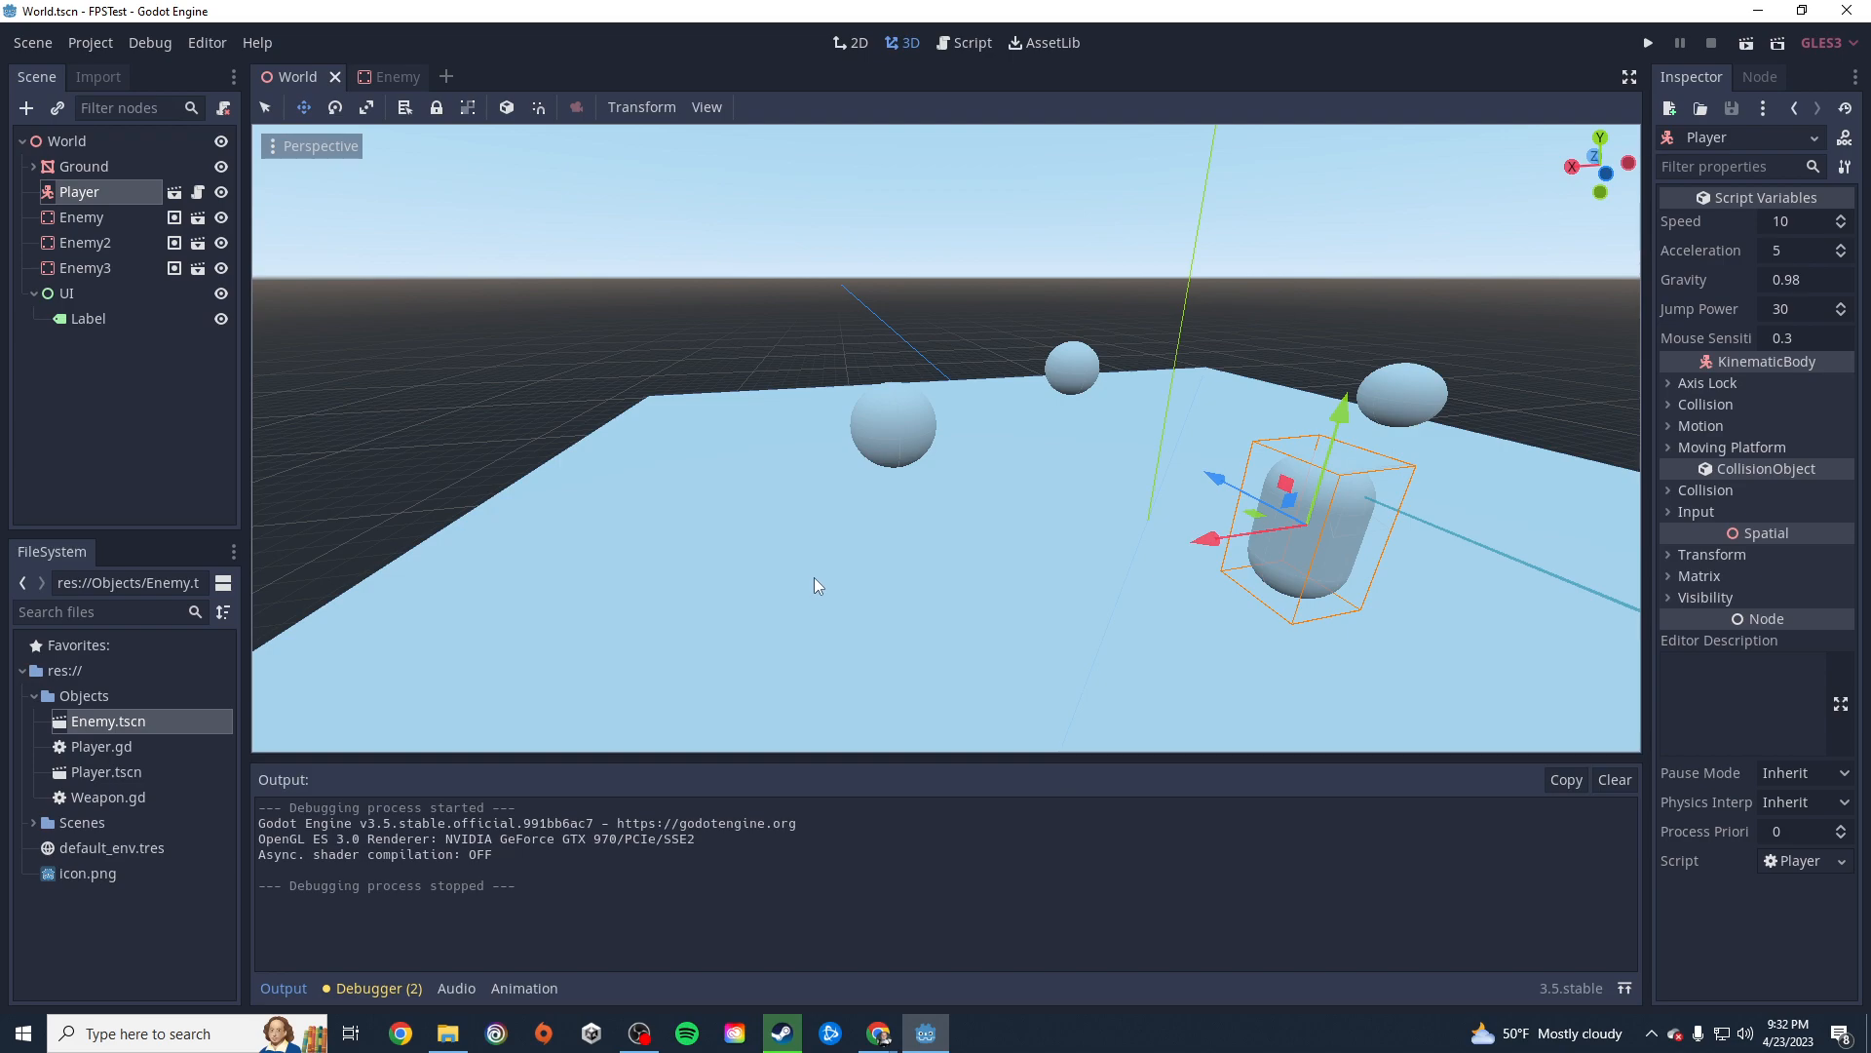
{"action": "right_click_drag", "start_coordinate": [759, 603], "coordinate": [682, 487]}
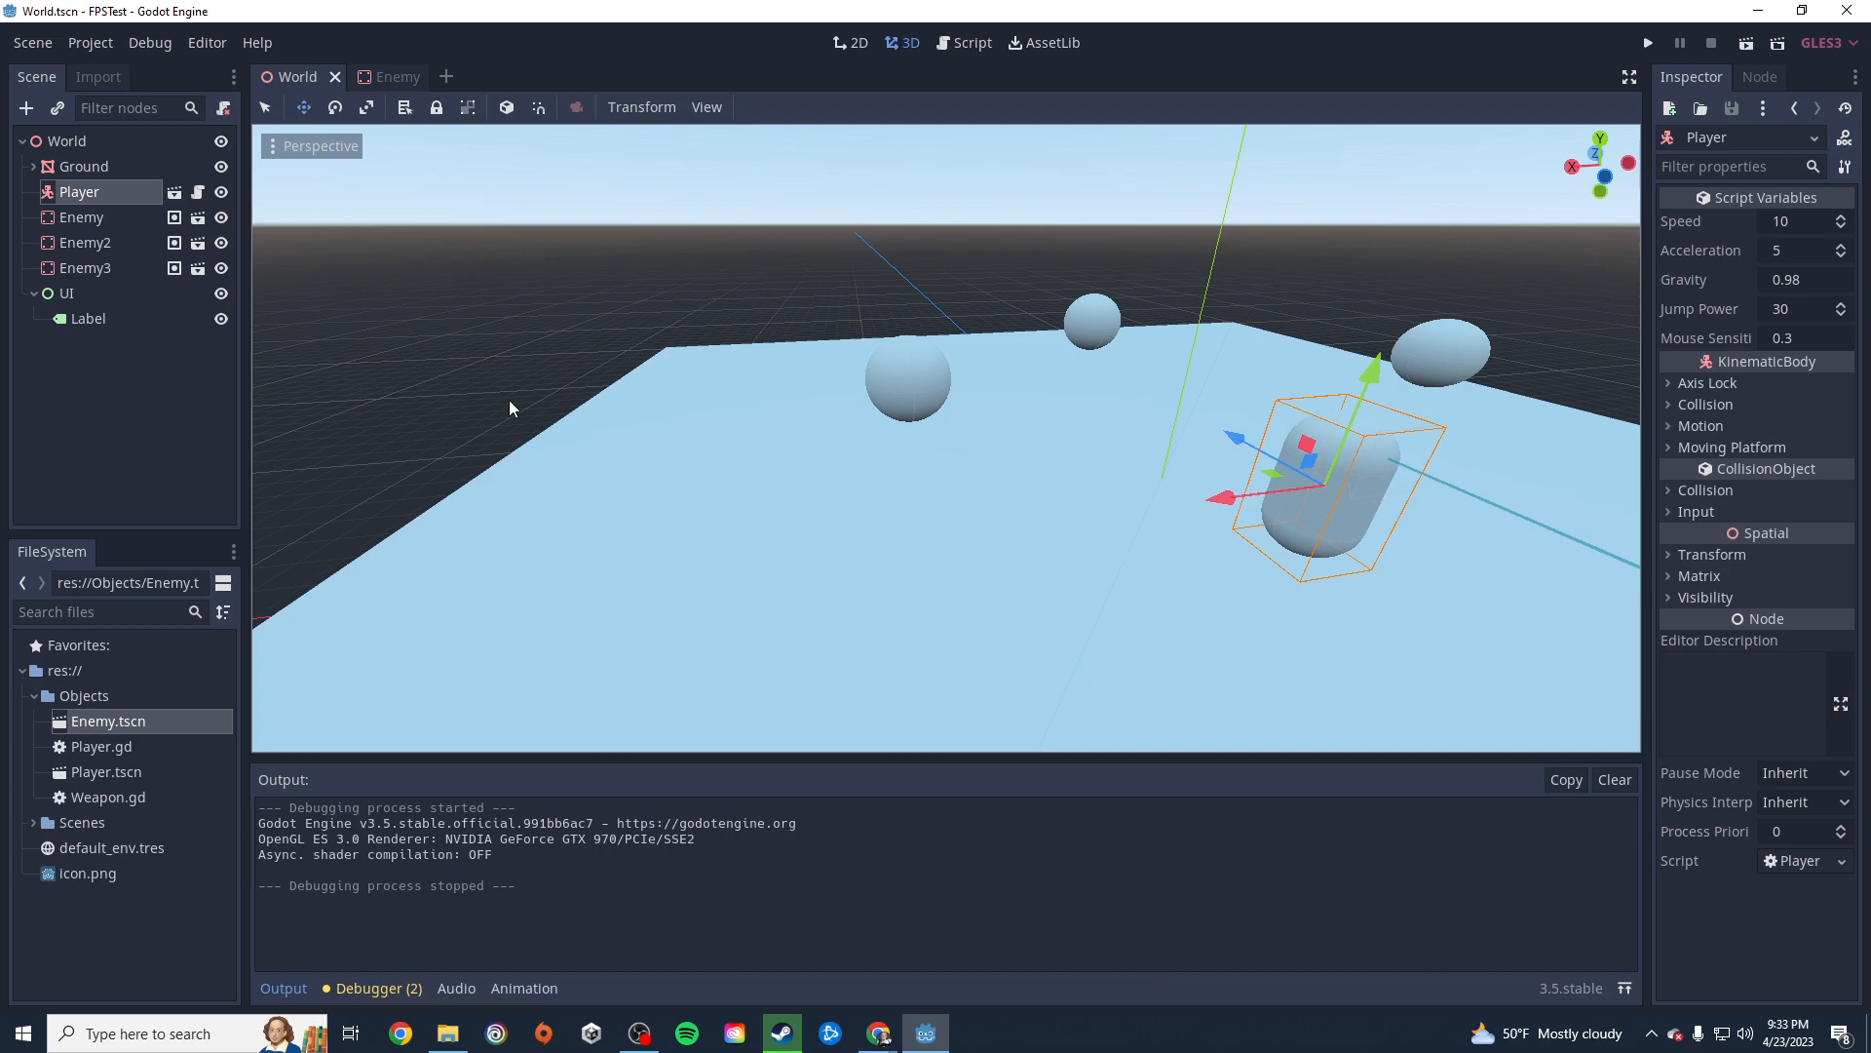
{"action": "right_click_drag", "start_coordinate": [569, 425], "coordinate": [439, 546]}
Scale the Ground mesh to 40 on both the X and Z axes.
{"action": "left_click", "coordinate": [766, 392]}
{"action": "left_click", "coordinate": [78, 163]}
{"action": "right_click_drag", "start_coordinate": [1161, 605], "coordinate": [963, 565]}
{"action": "scroll", "coordinate": [1786, 595], "scroll_direction": "down", "scroll_amount": 4}
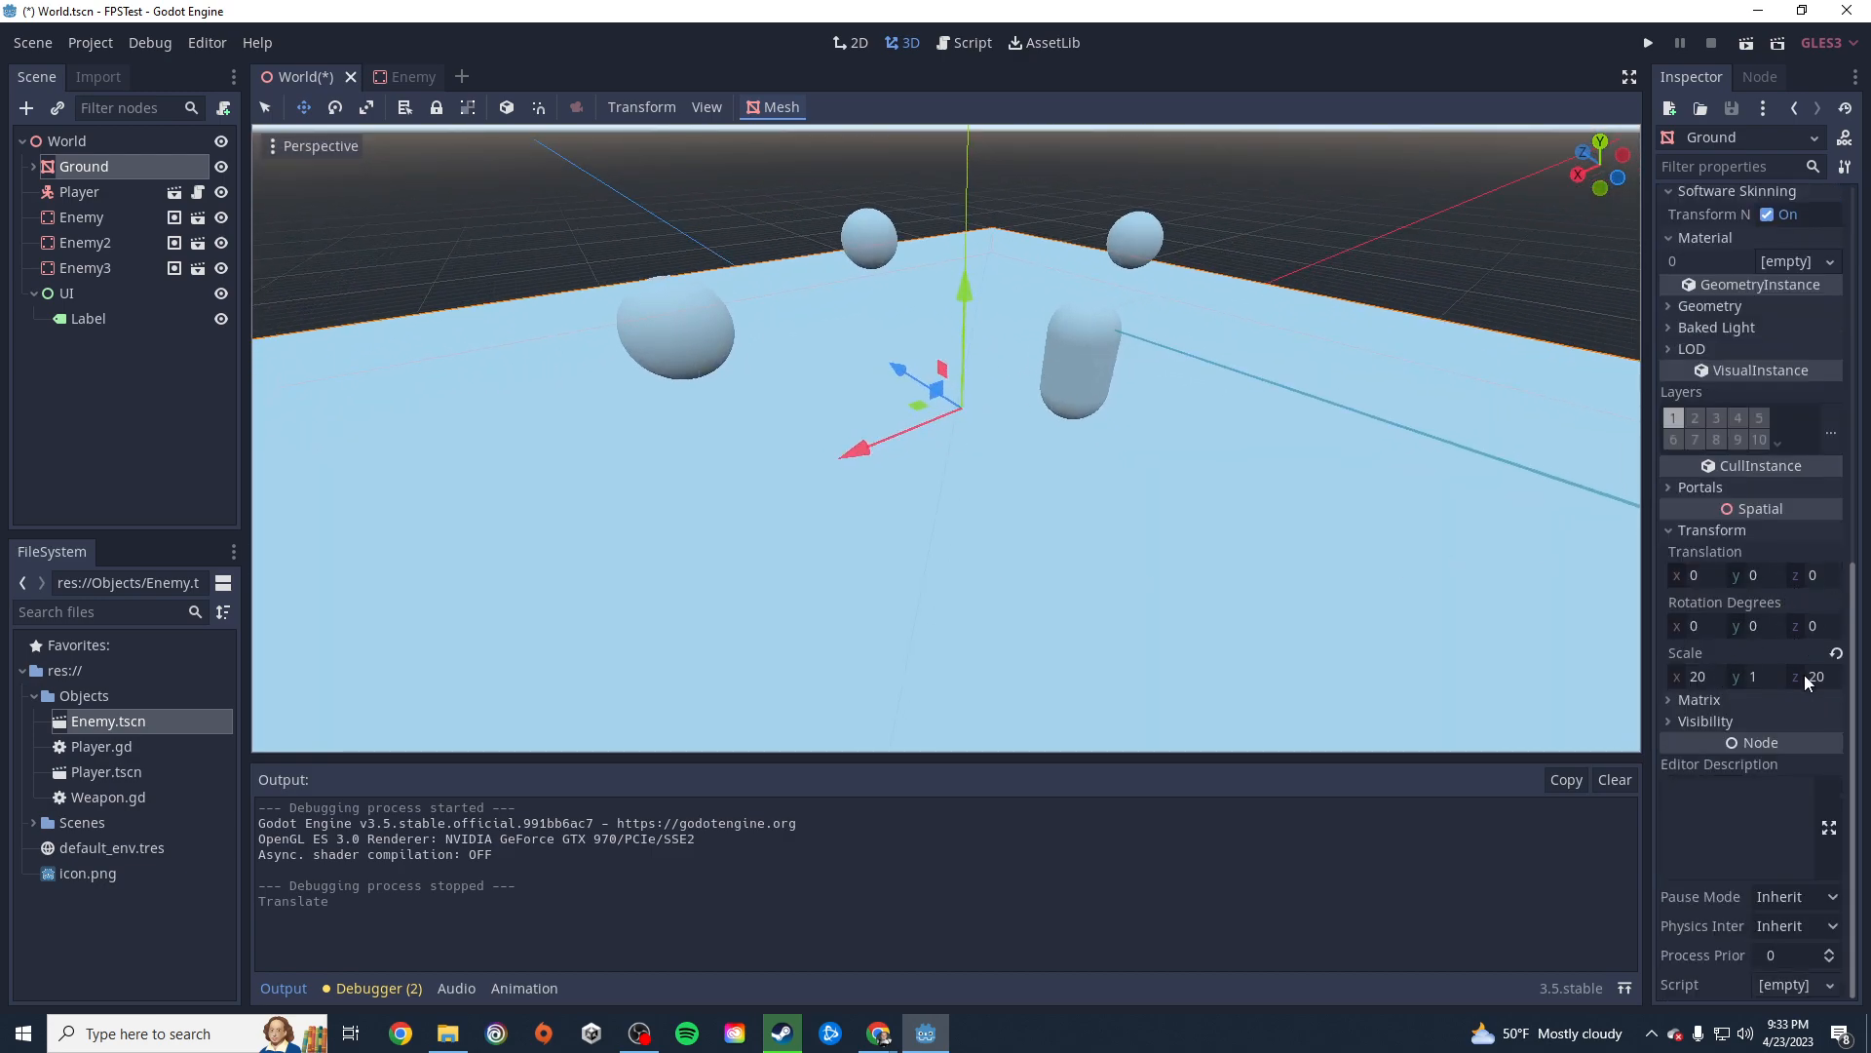
{"action": "left_click", "coordinate": [1706, 677]}
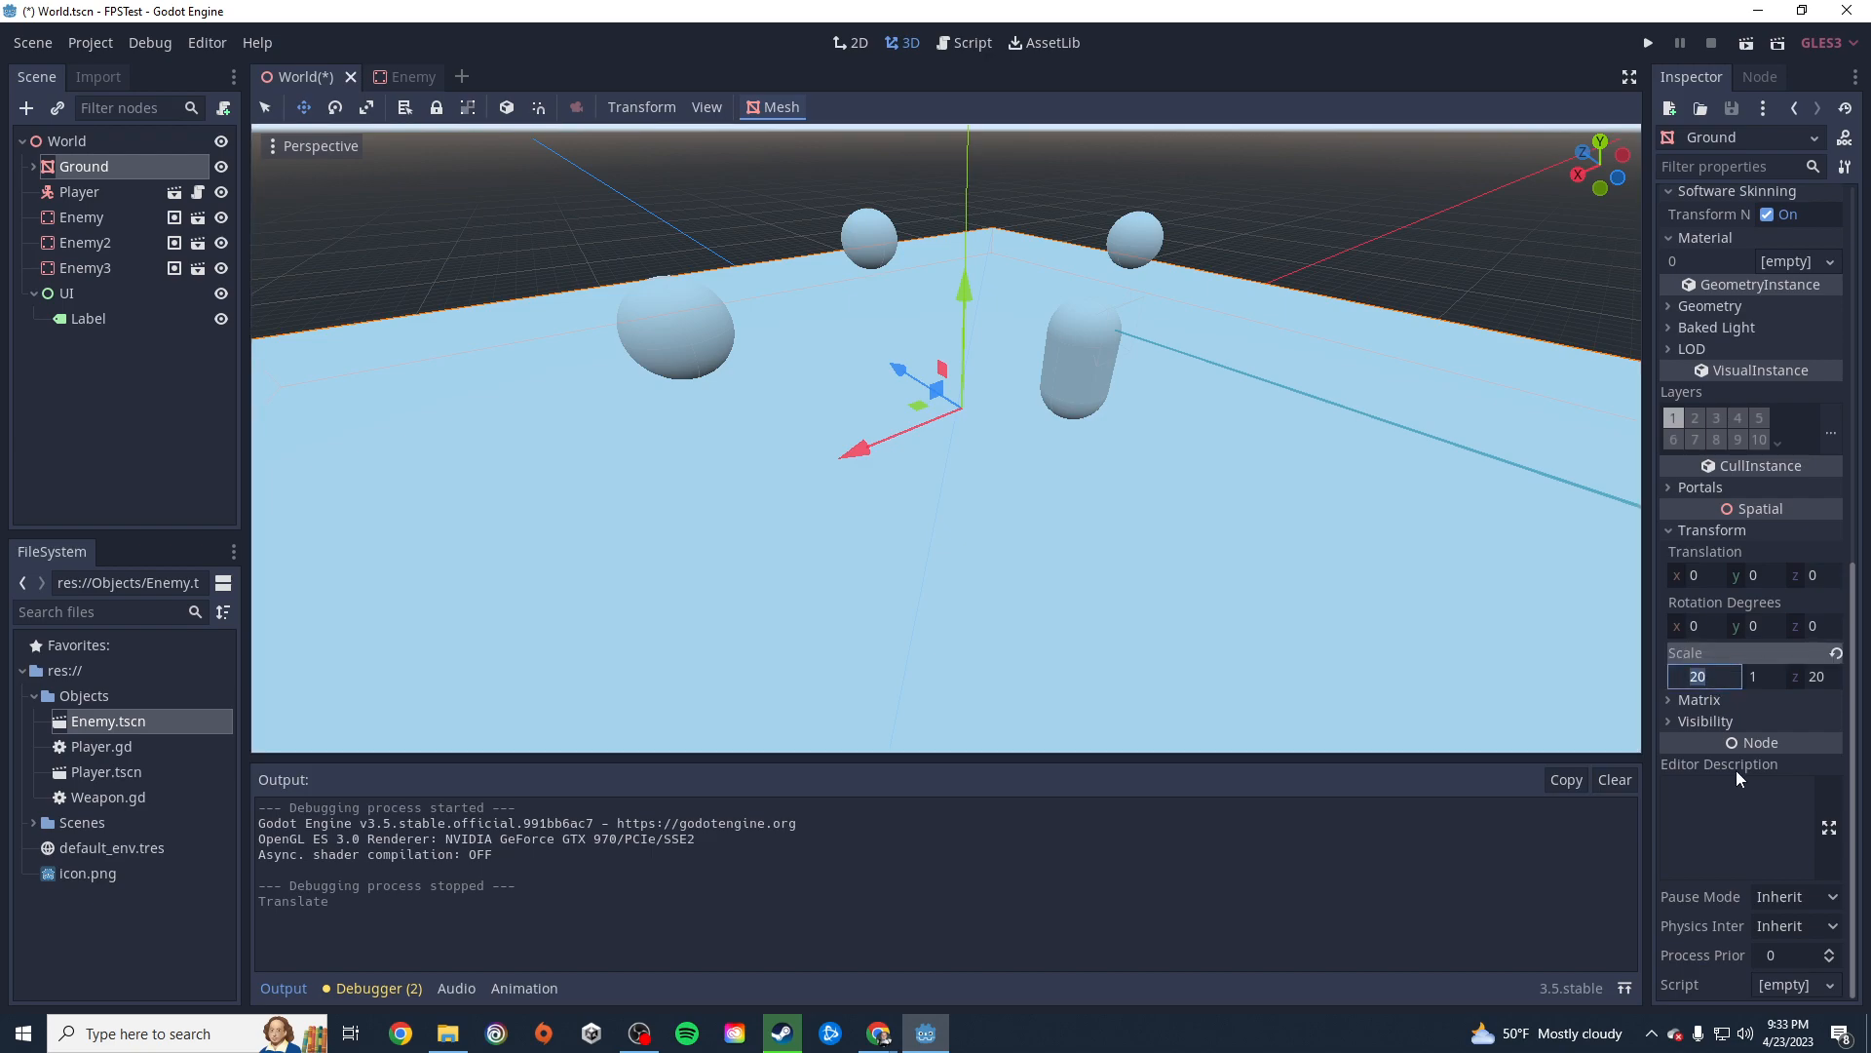
{"action": "type", "text": "40"}
{"action": "left_click", "coordinate": [1821, 677]}
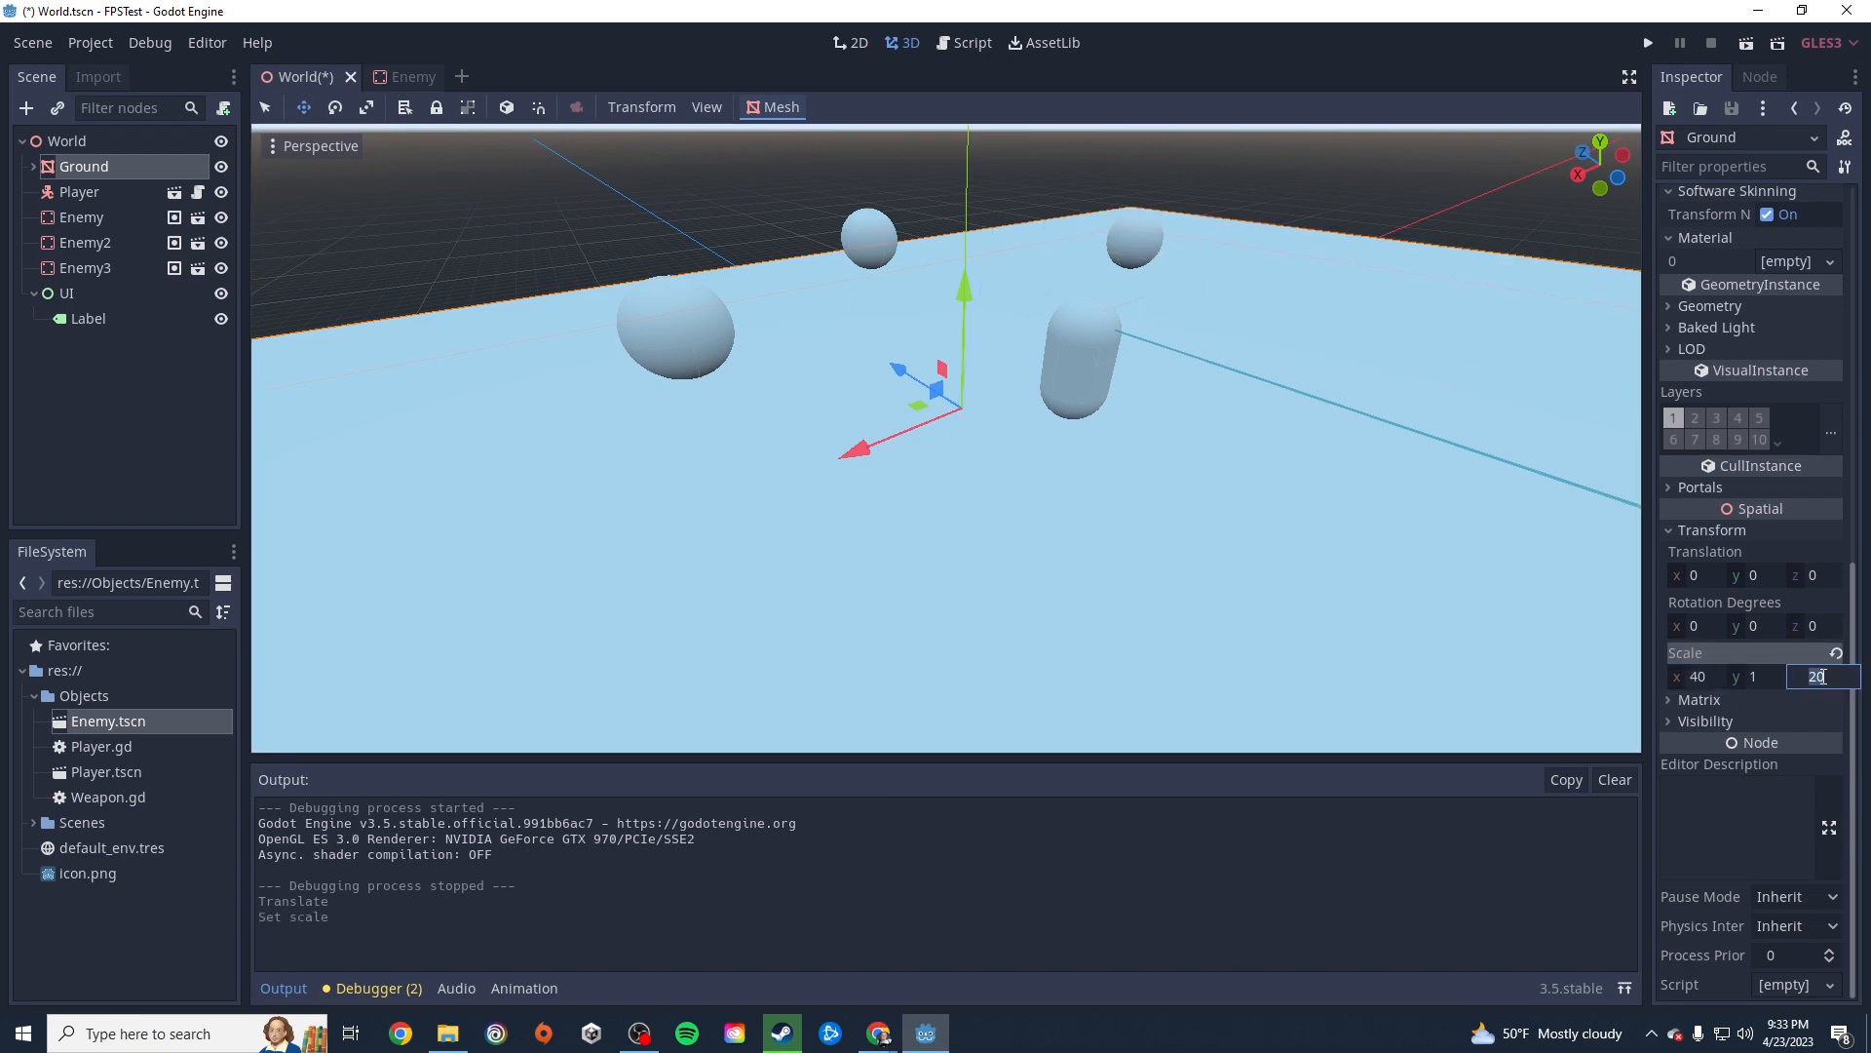
{"action": "type", "text": "40"}
{"action": "key", "text": "Return"}
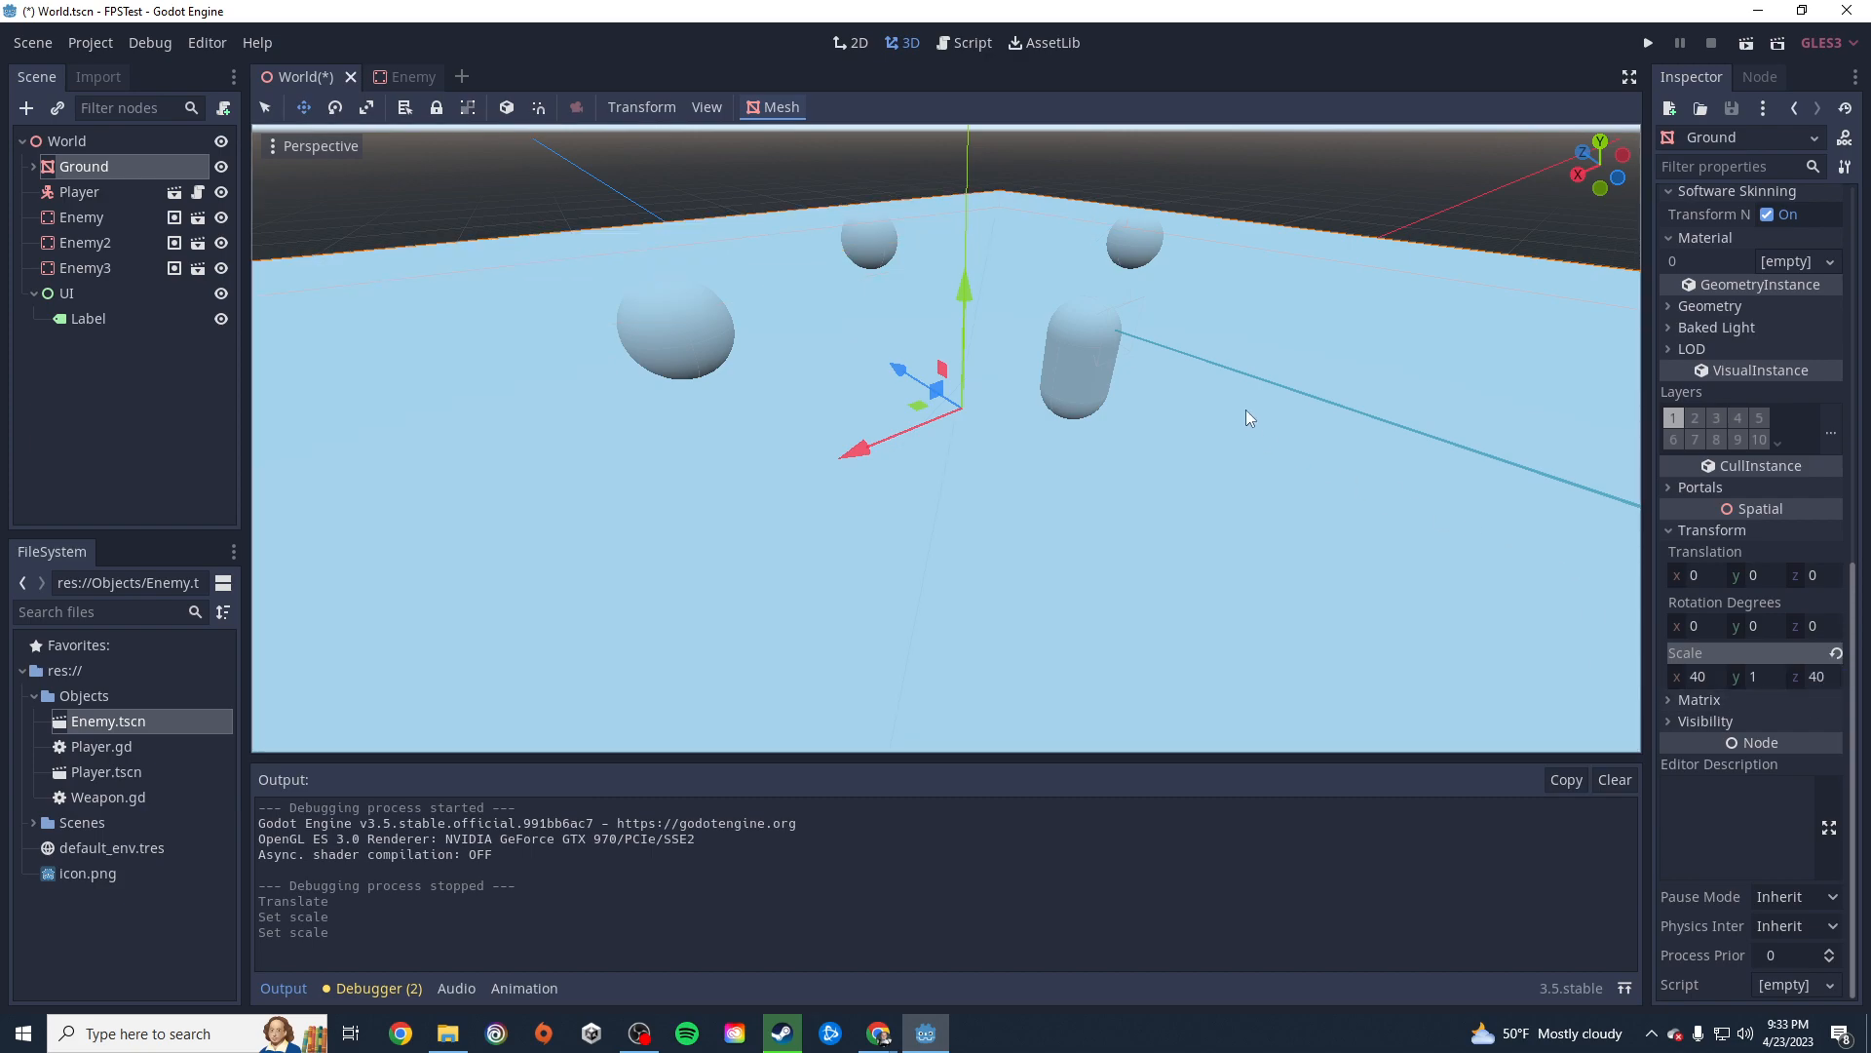
Examine the enlarged ground and the player and enemies on it from several viewing angles.
{"action": "middle_click_drag", "start_coordinate": [1247, 426], "coordinate": [1121, 458]}
{"action": "right_click_drag", "start_coordinate": [1120, 458], "coordinate": [661, 352]}
{"action": "key", "text": "w"}
{"action": "key", "text": "w"}
{"action": "key", "text": "s"}
{"action": "key", "text": "a"}
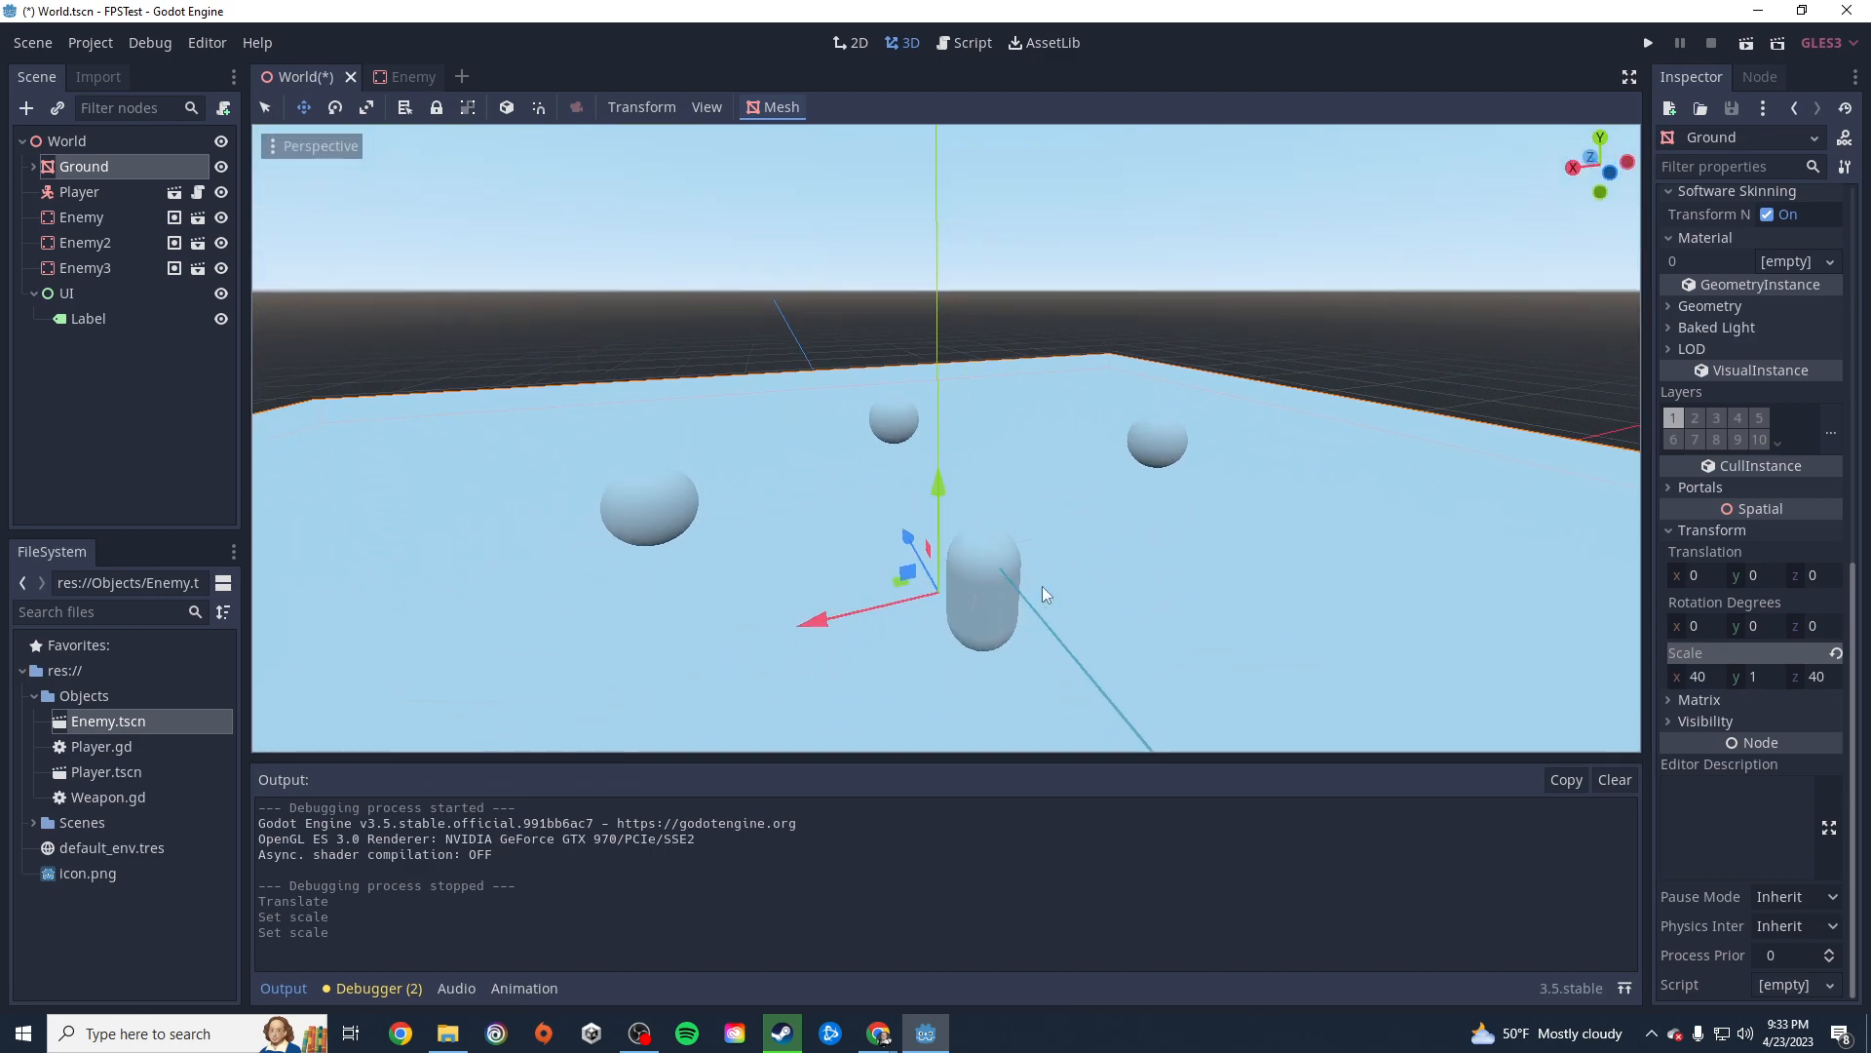
{"action": "right_click_drag", "start_coordinate": [1282, 436], "coordinate": [787, 651]}
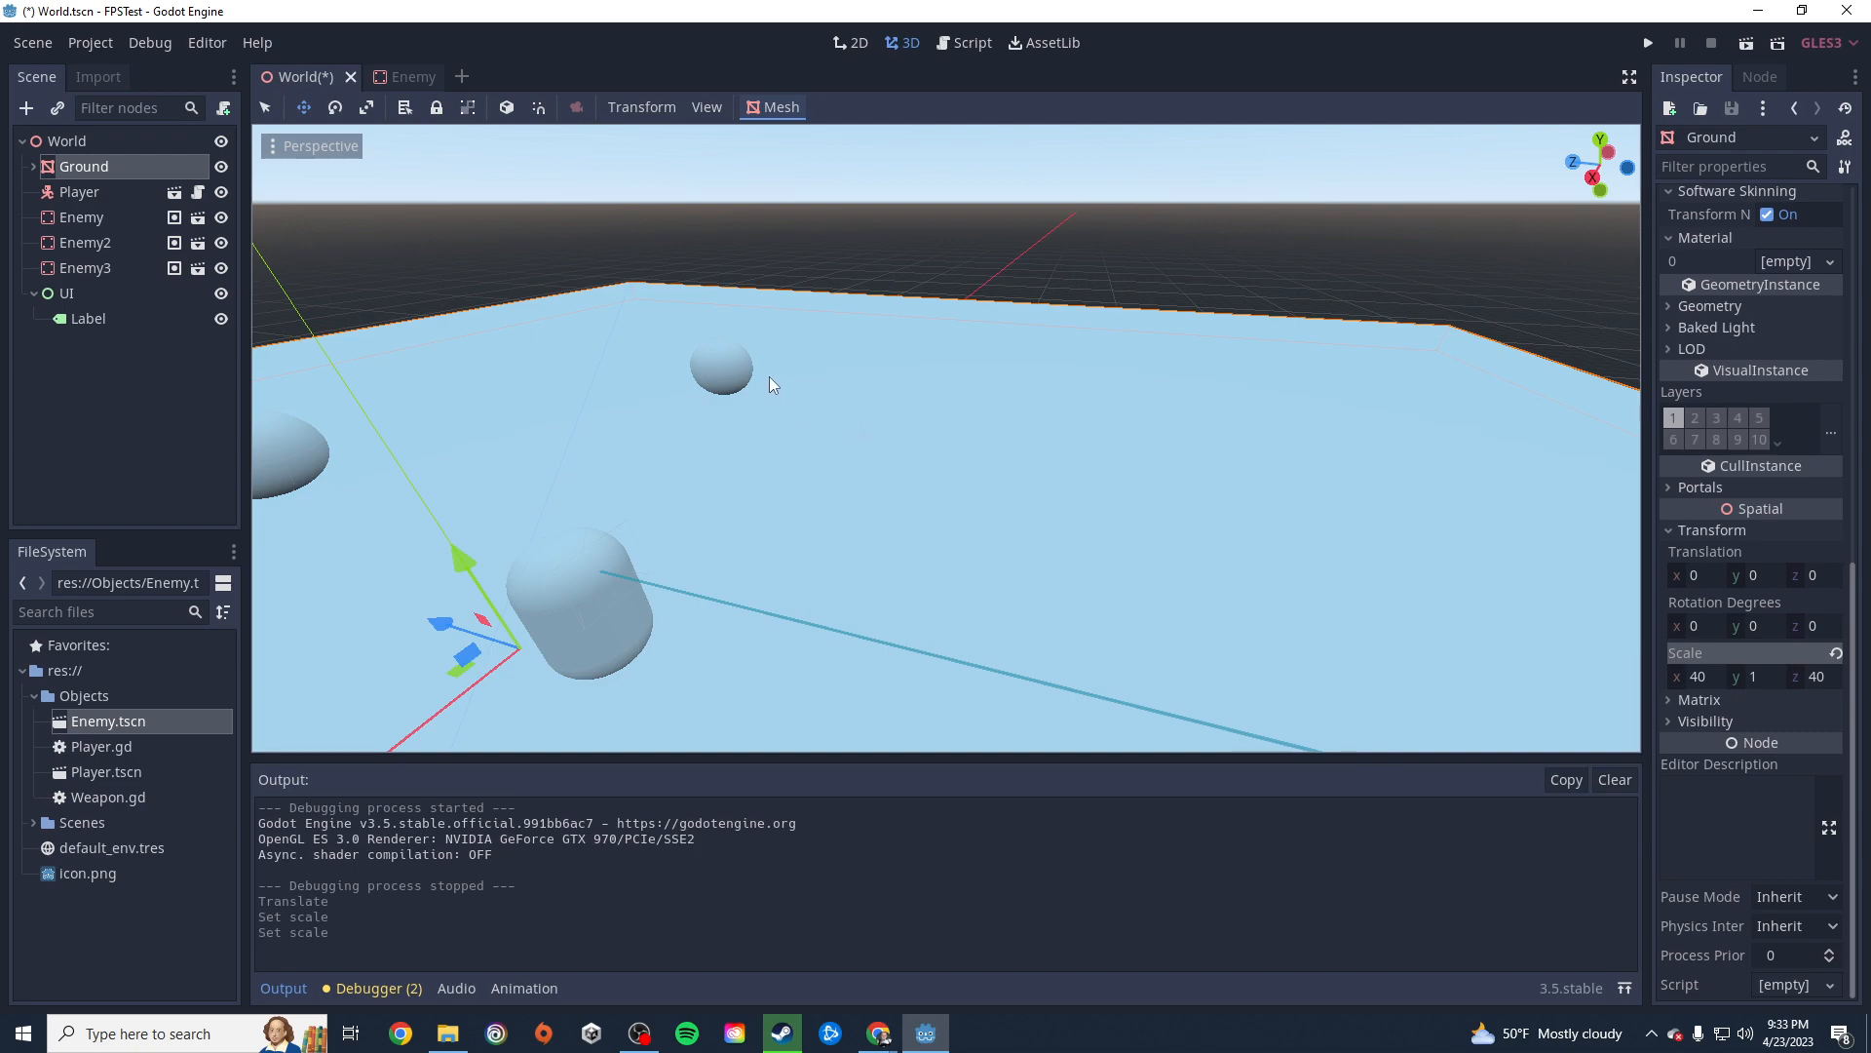
{"action": "right_click_drag", "start_coordinate": [936, 424], "coordinate": [761, 459]}
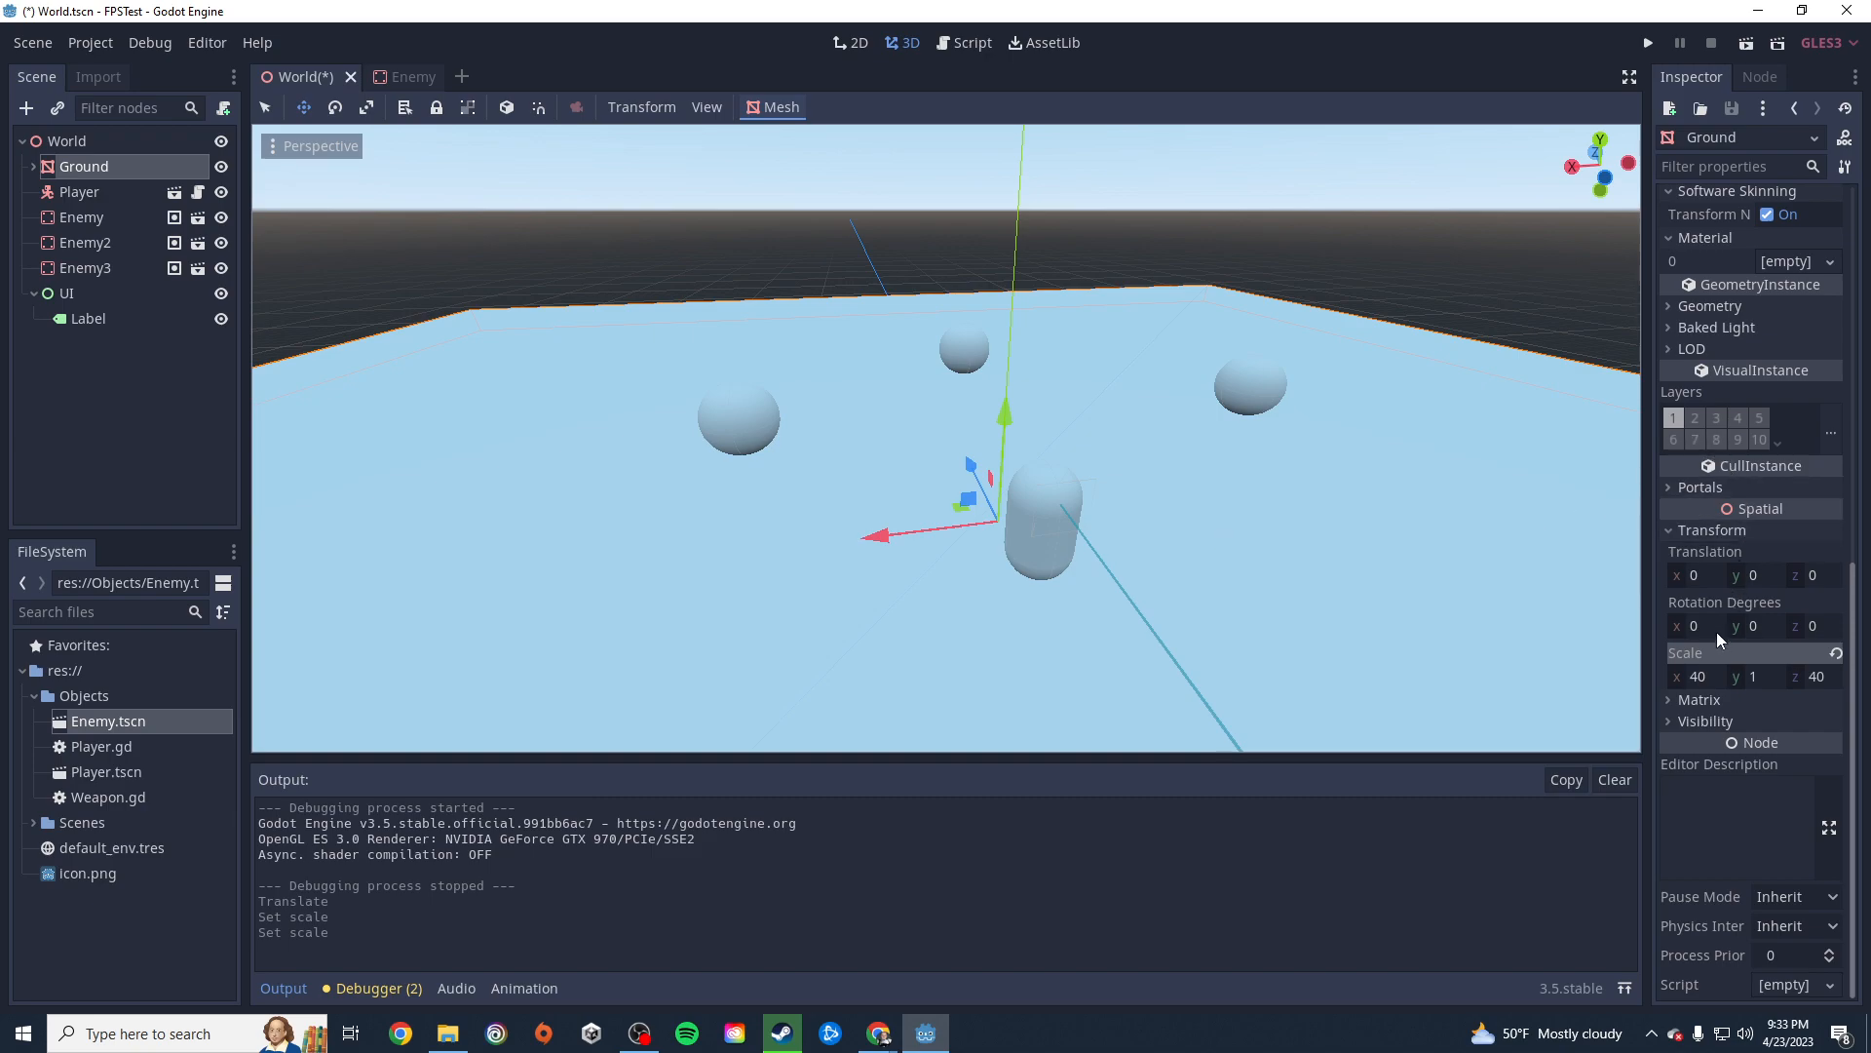
Clear the Skin resource from the Ground mesh.
{"action": "scroll", "coordinate": [1763, 676], "scroll_direction": "up", "scroll_amount": 5}
{"action": "scroll", "coordinate": [1766, 679], "scroll_direction": "up", "scroll_amount": 3}
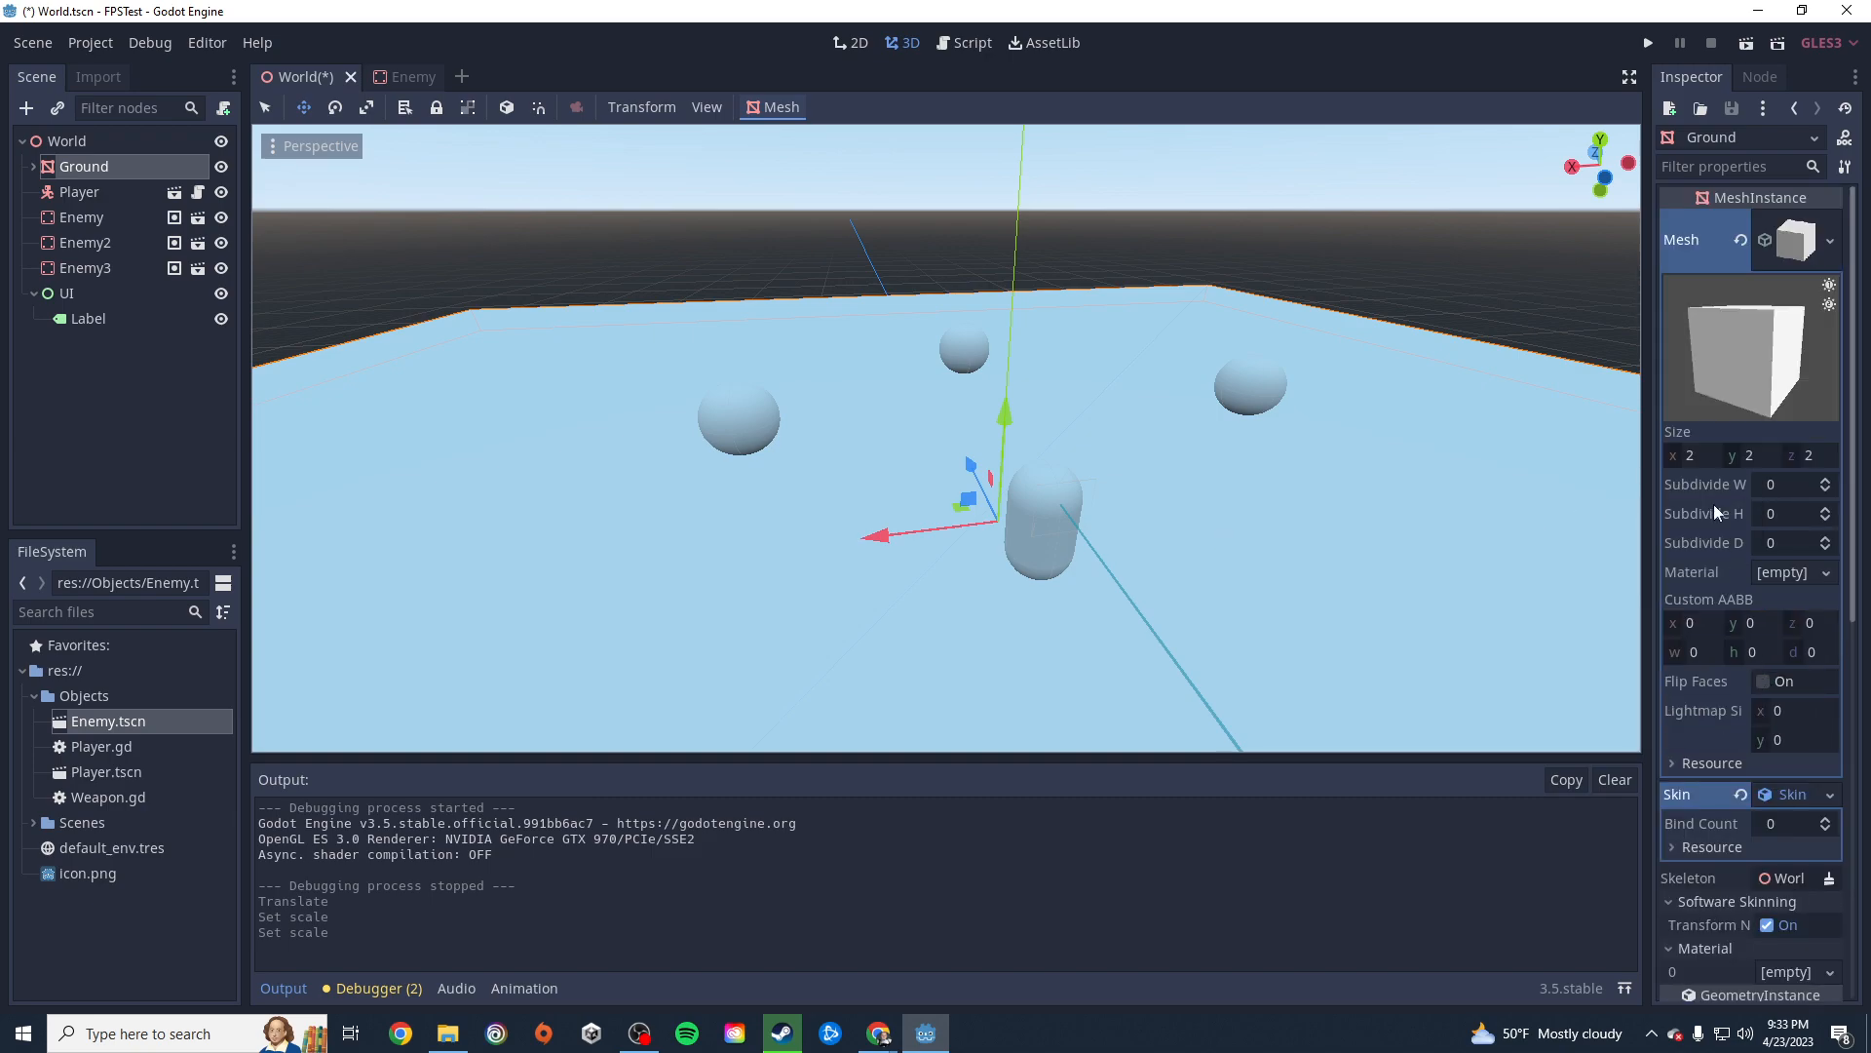
{"action": "scroll", "coordinate": [1712, 622], "scroll_direction": "down", "scroll_amount": 5}
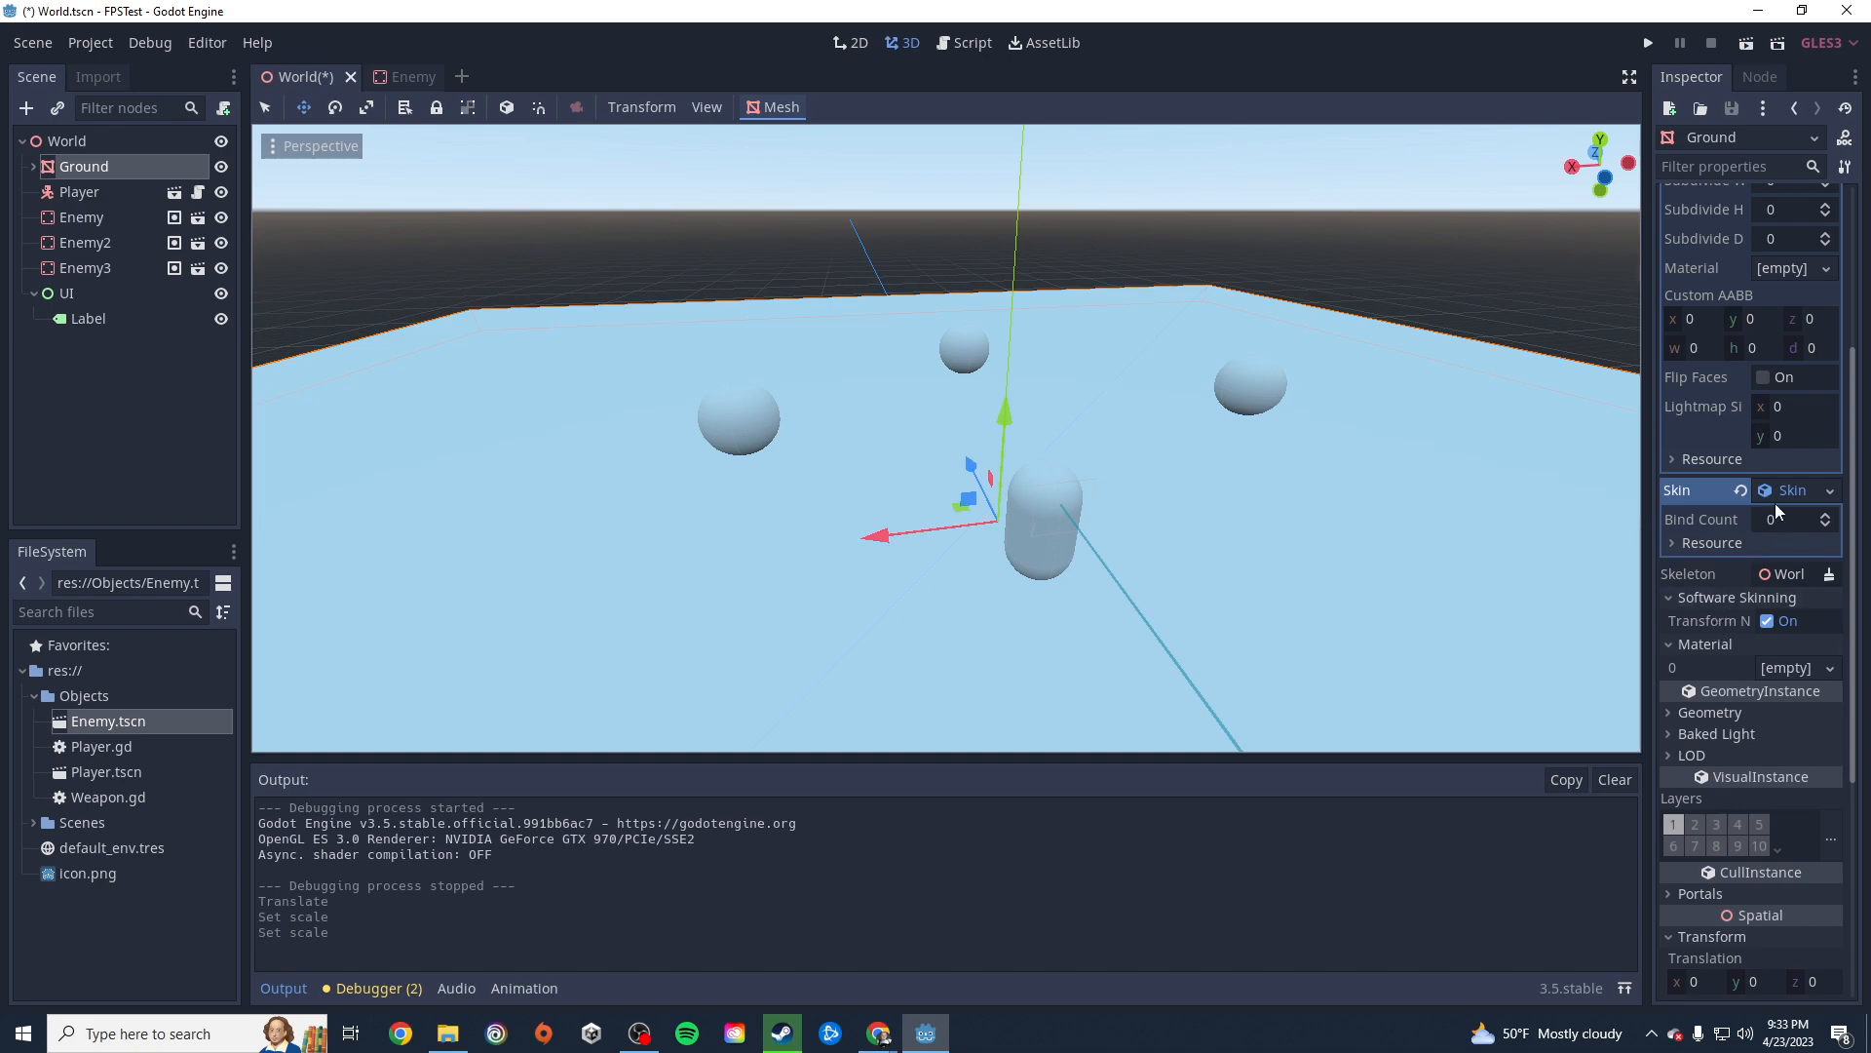
{"action": "left_click", "coordinate": [1831, 491]}
{"action": "left_click", "coordinate": [1764, 634]}
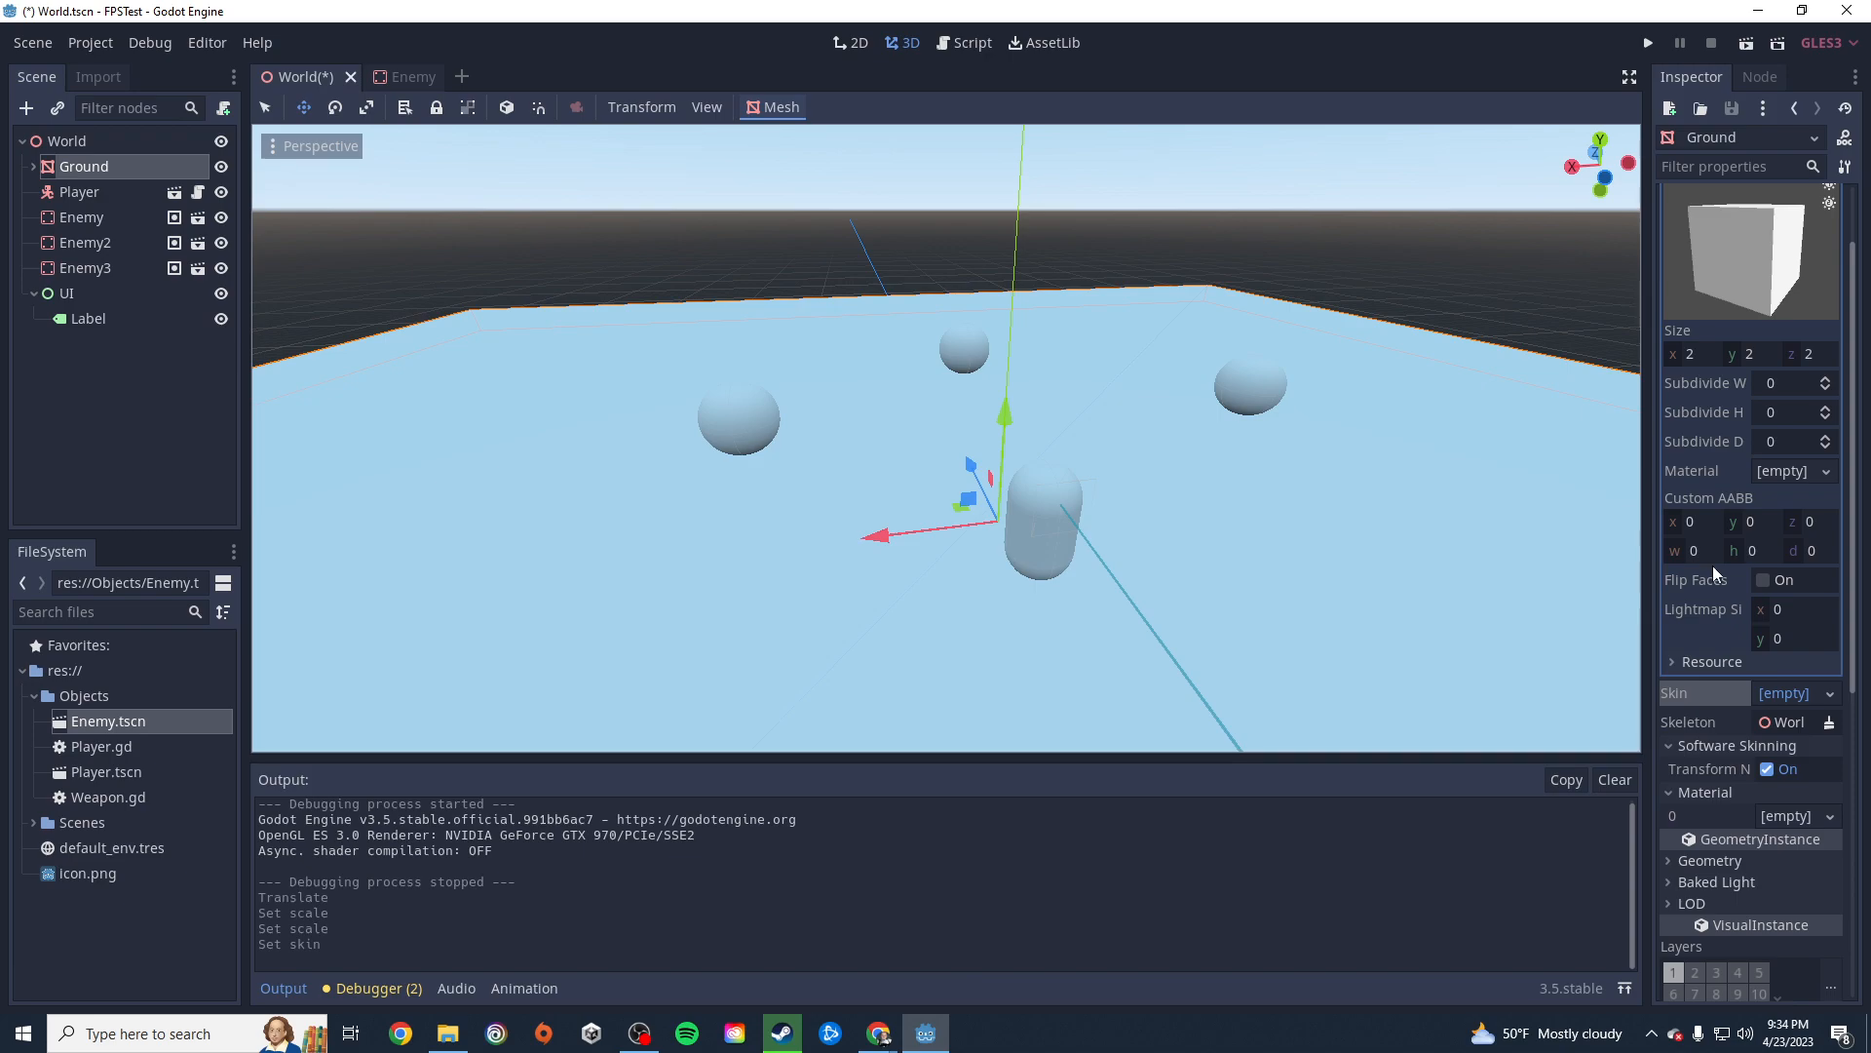
{"action": "scroll", "coordinate": [1762, 611], "scroll_direction": "down", "scroll_amount": 2}
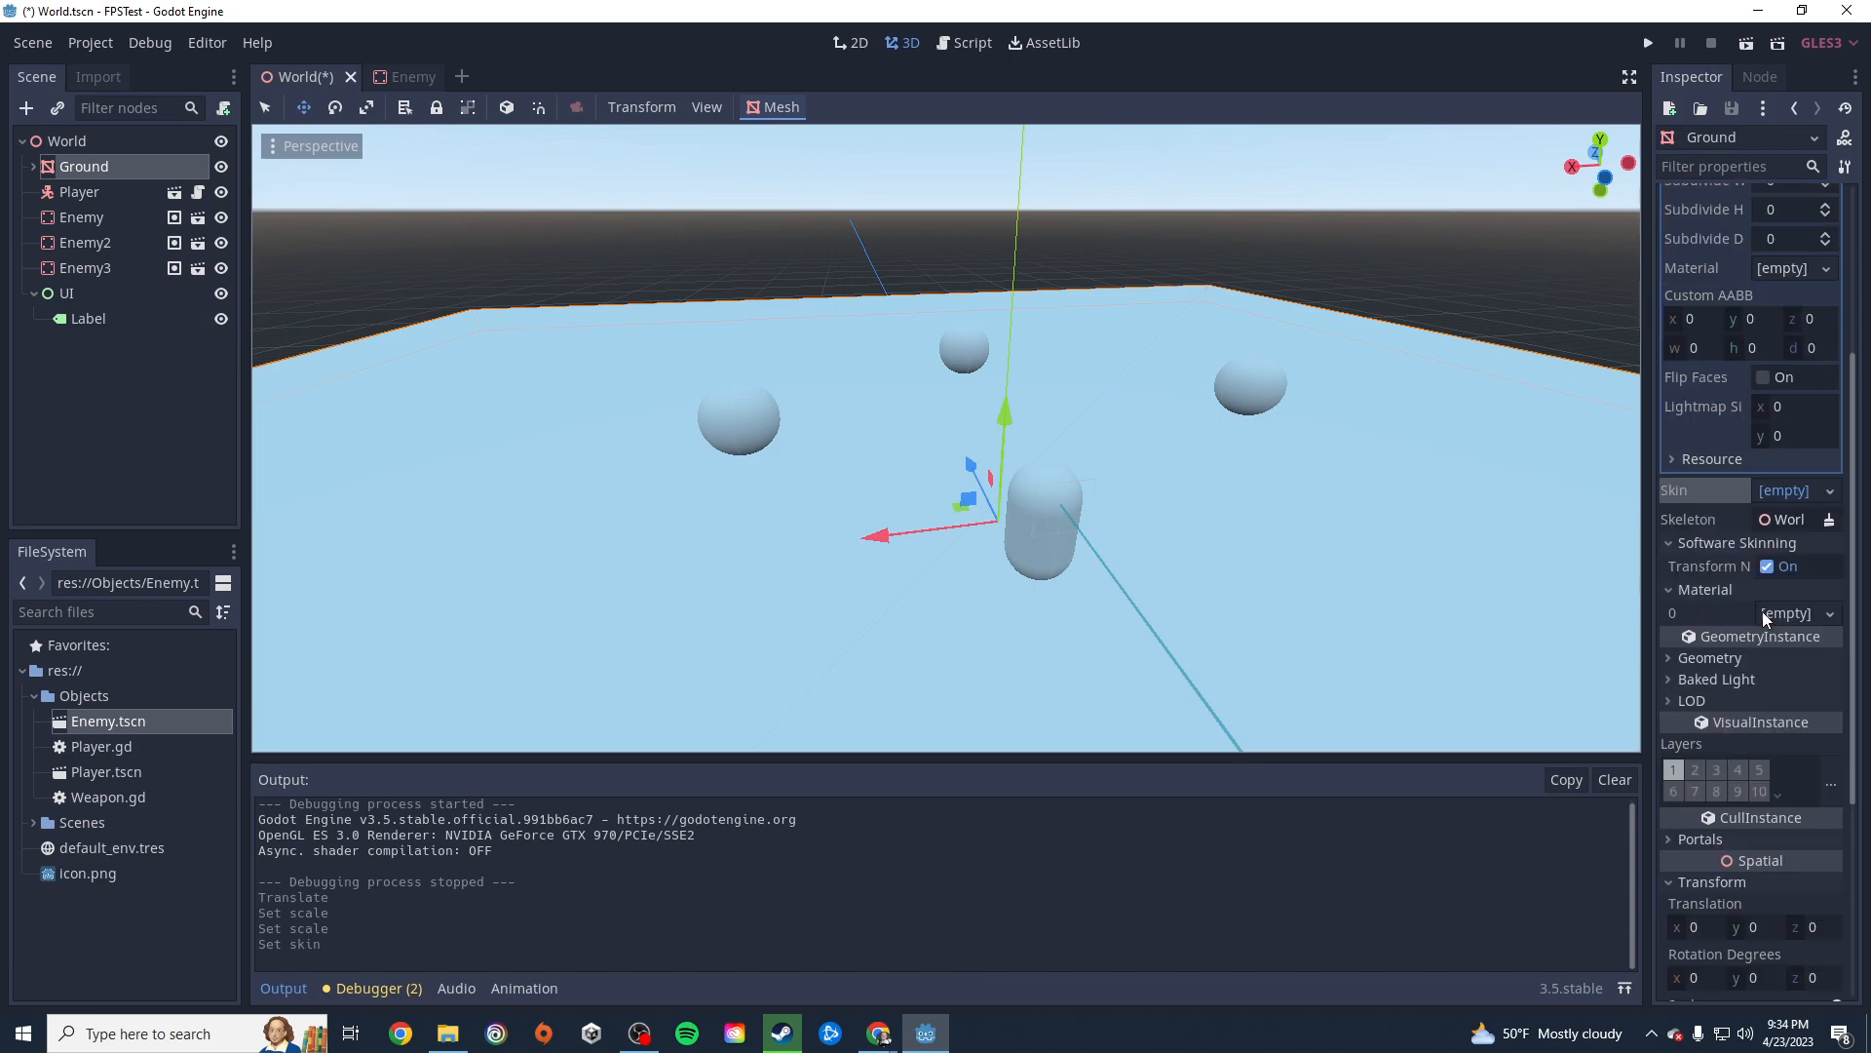
{"action": "left_click", "coordinate": [1829, 492]}
{"action": "left_click", "coordinate": [1776, 525]}
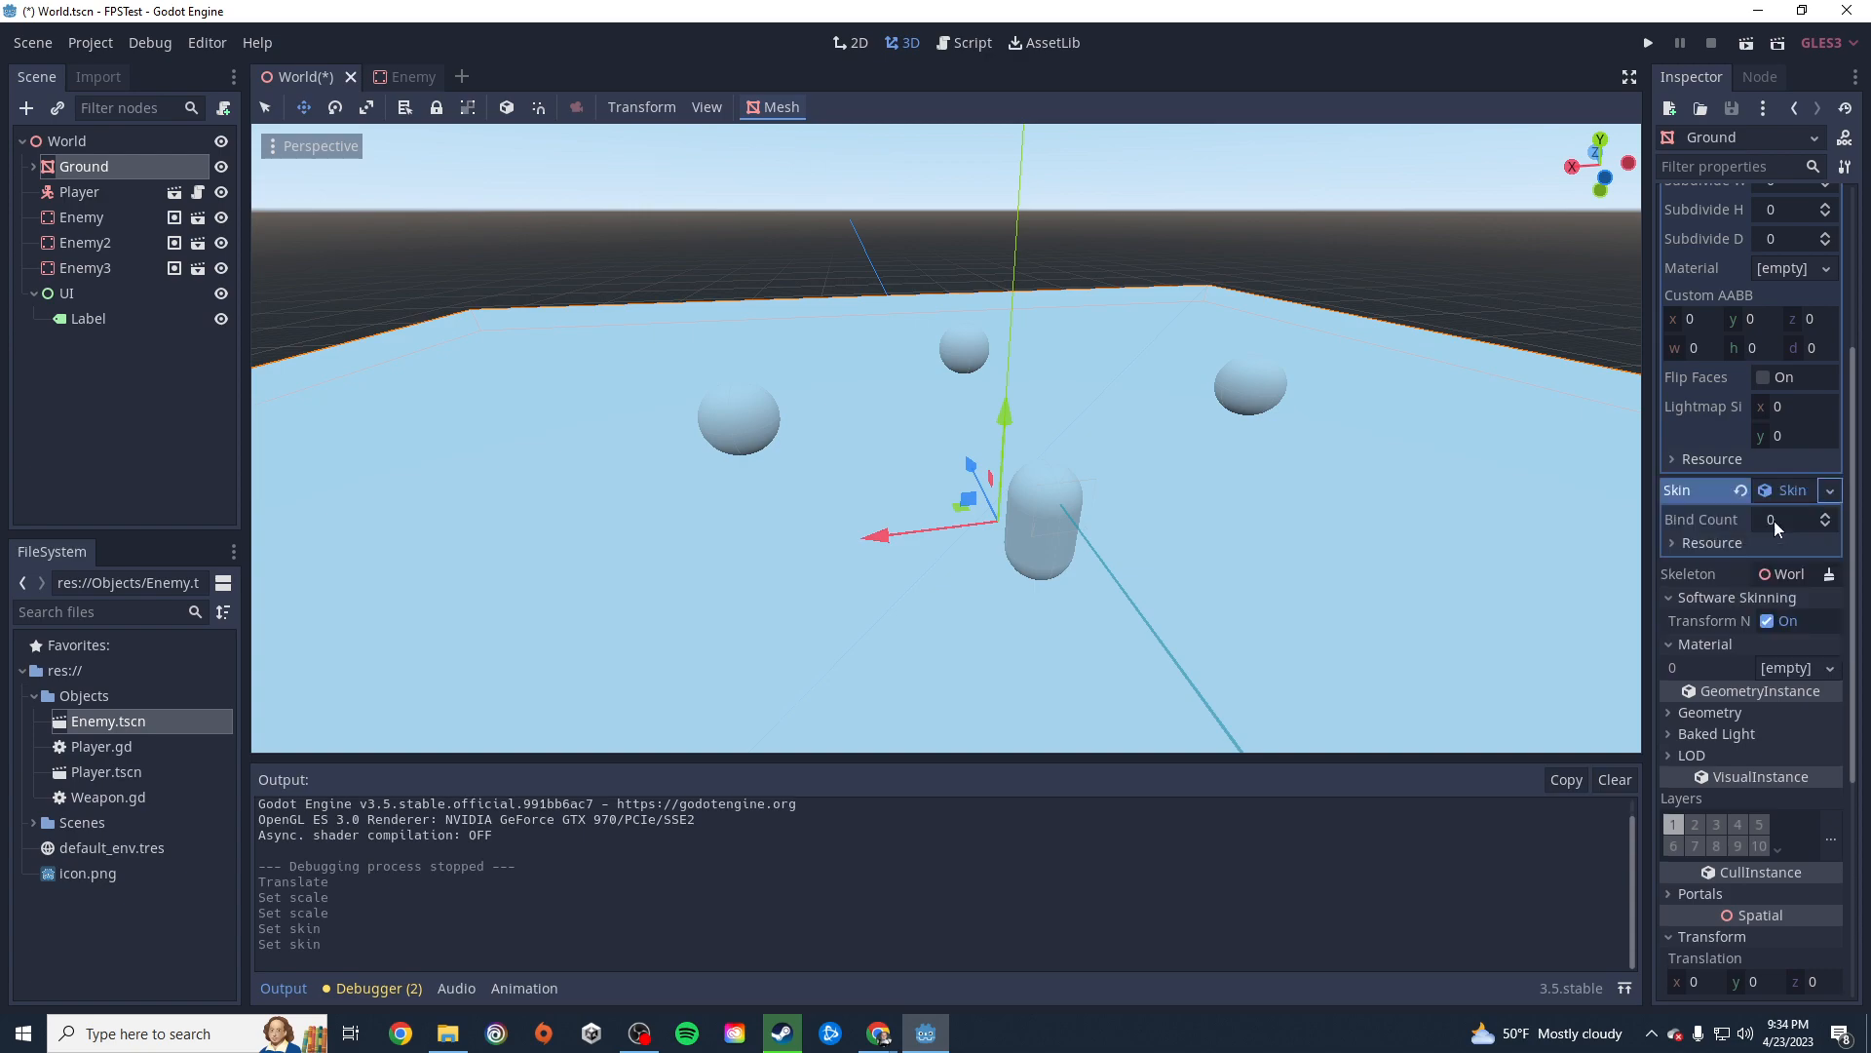
{"action": "left_click", "coordinate": [1683, 544]}
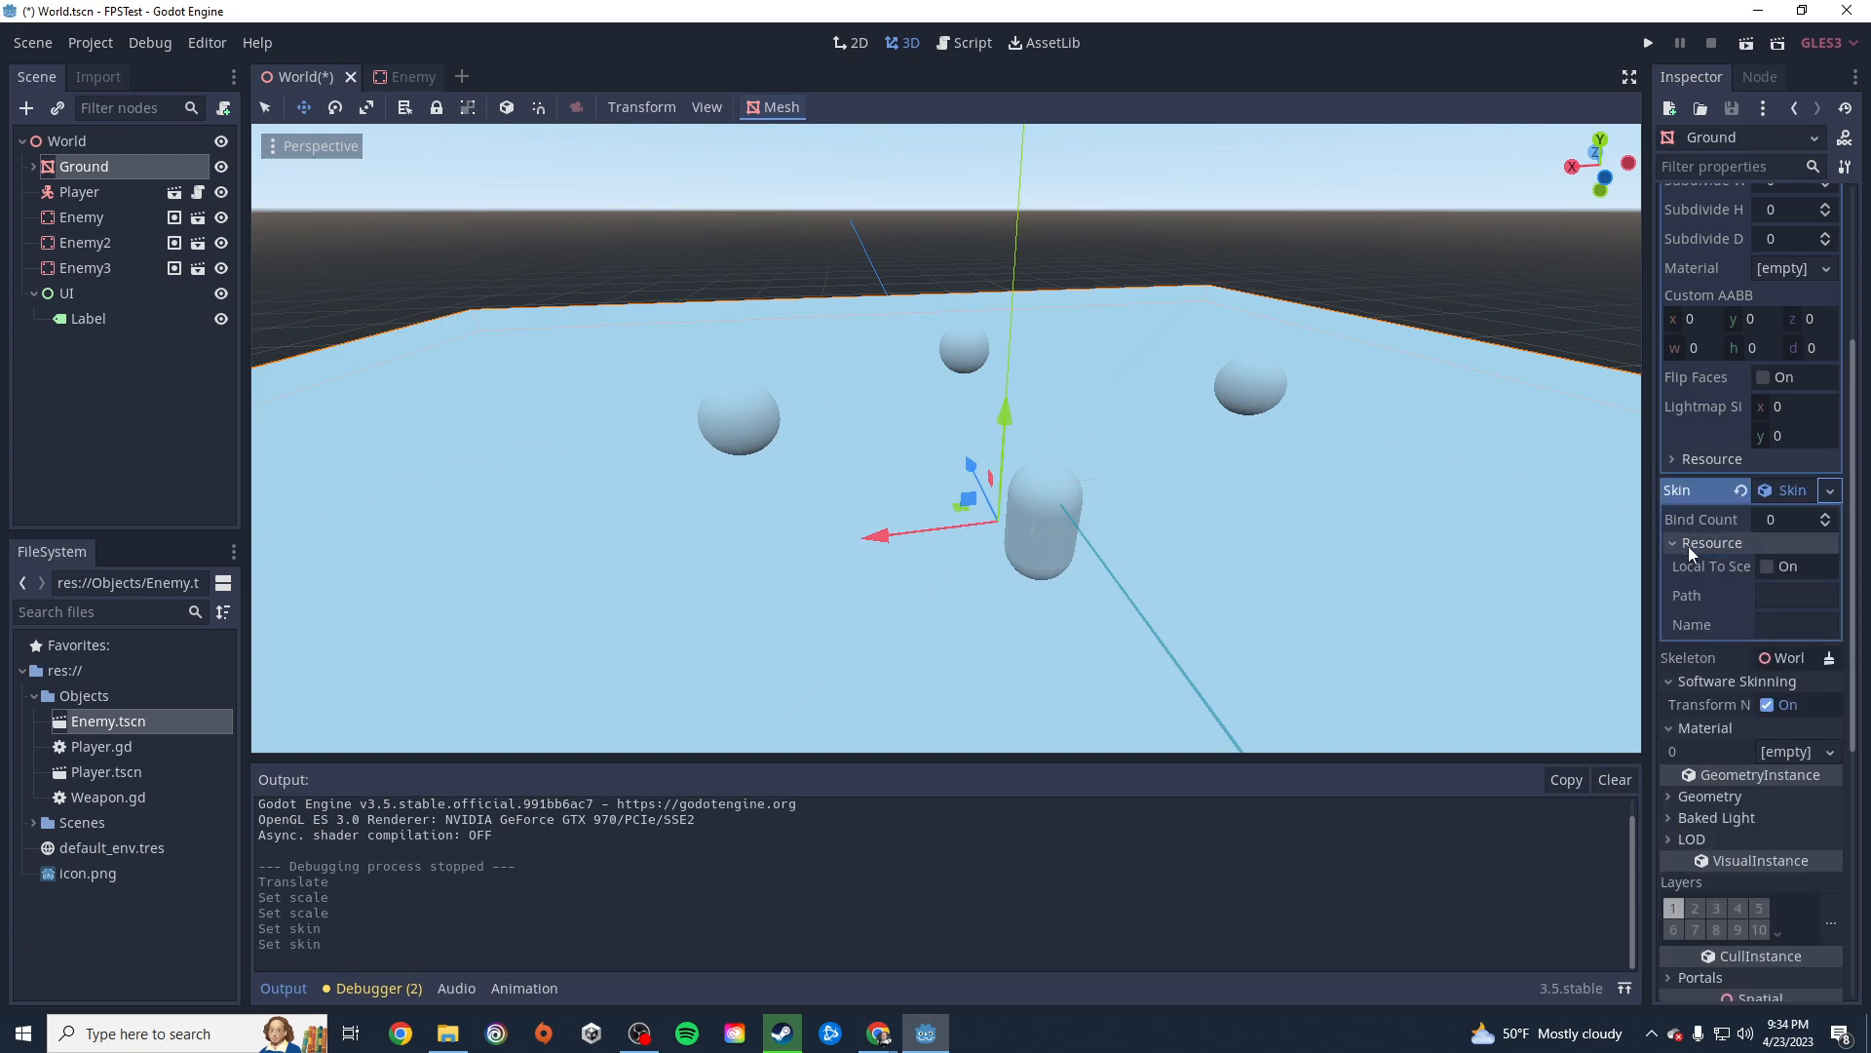
{"action": "left_click", "coordinate": [1677, 544]}
{"action": "left_click", "coordinate": [1831, 491]}
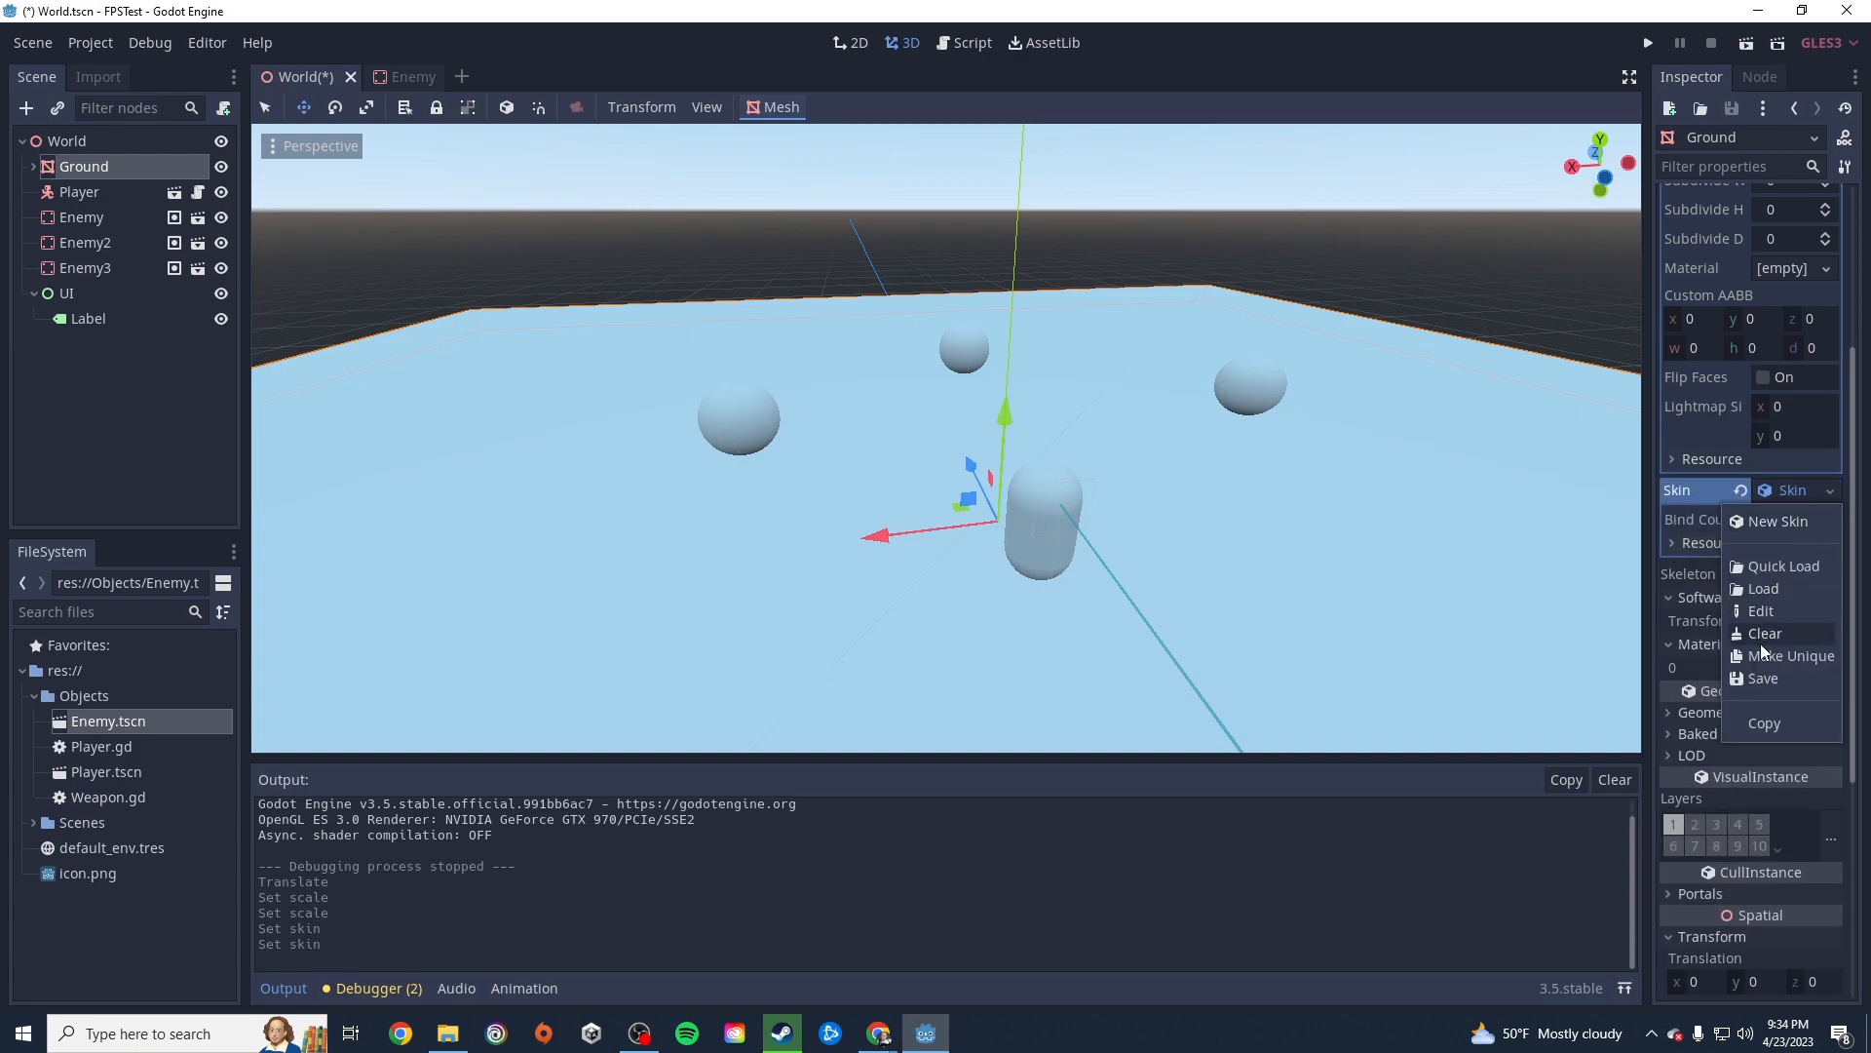
{"action": "left_click", "coordinate": [1764, 634]}
Assign a new SpatialMaterial to the Ground's material slot 0.
{"action": "scroll", "coordinate": [1704, 604], "scroll_direction": "down", "scroll_amount": 2}
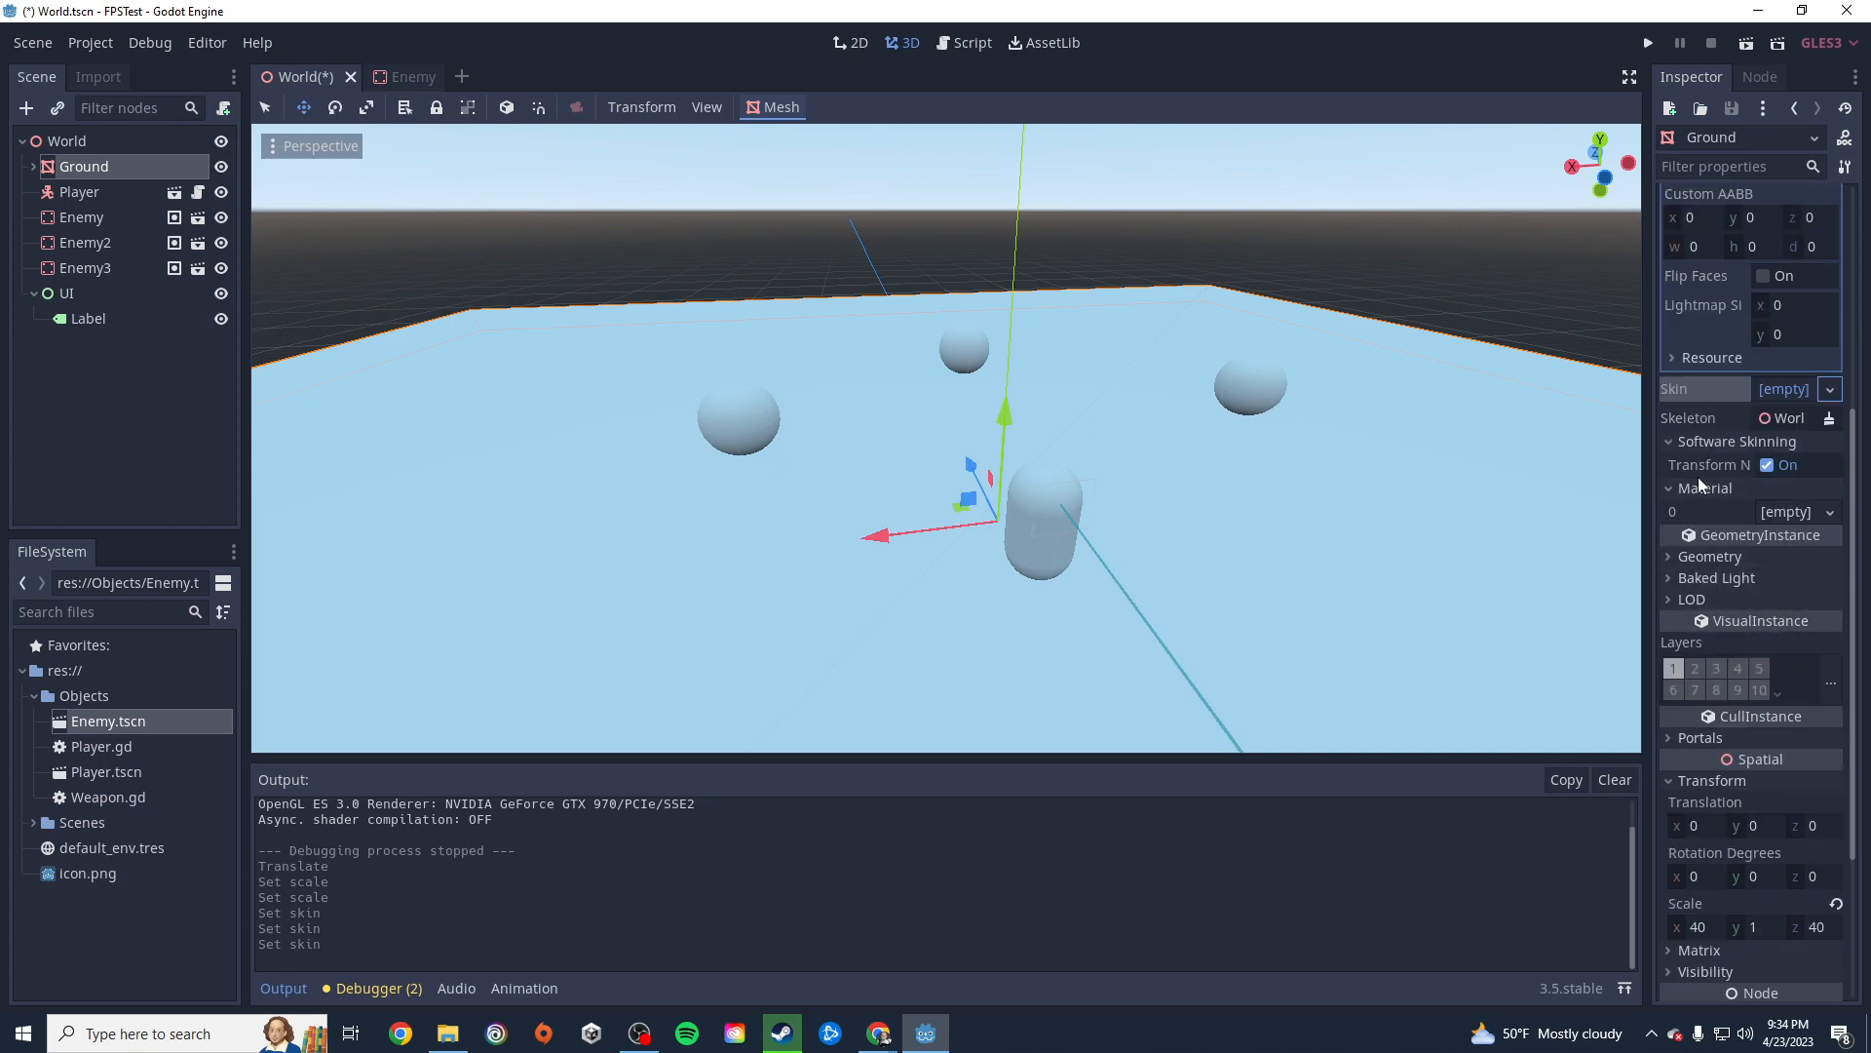
{"action": "left_click", "coordinate": [1669, 485]}
{"action": "left_click", "coordinate": [1669, 485]}
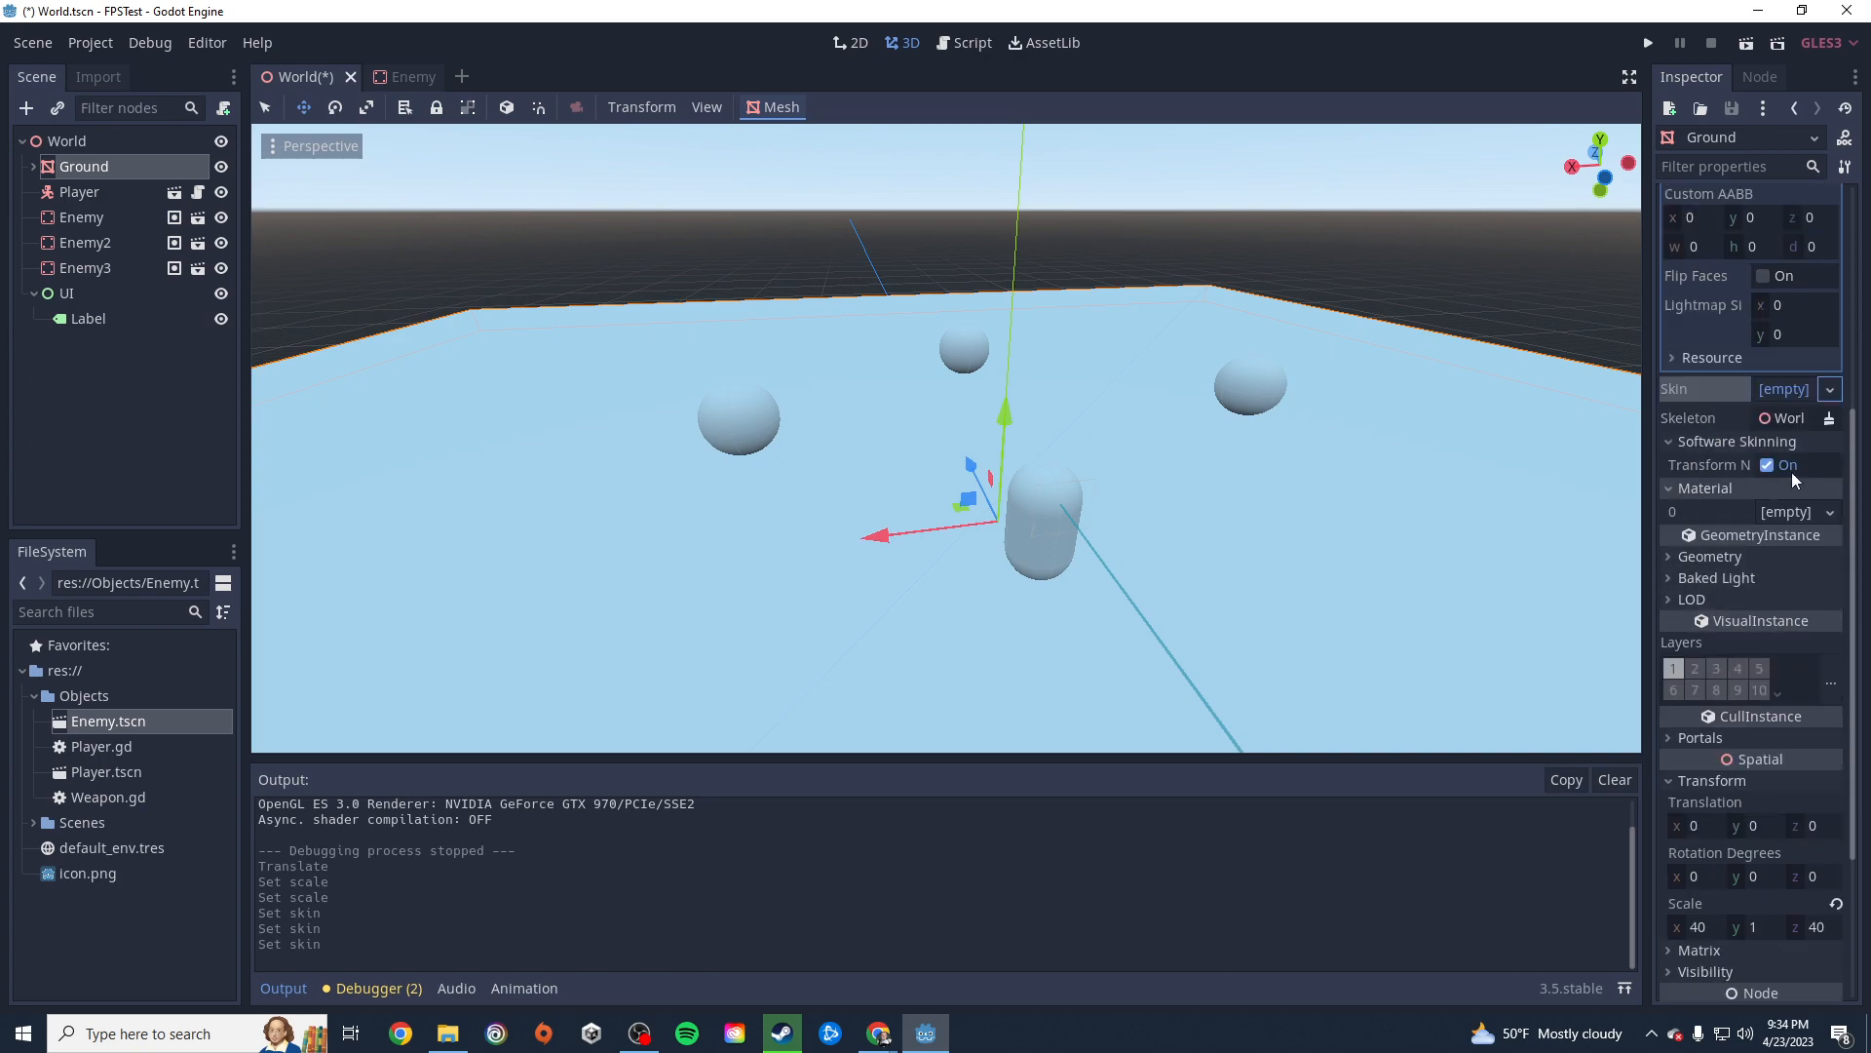
{"action": "left_click", "coordinate": [1830, 515]}
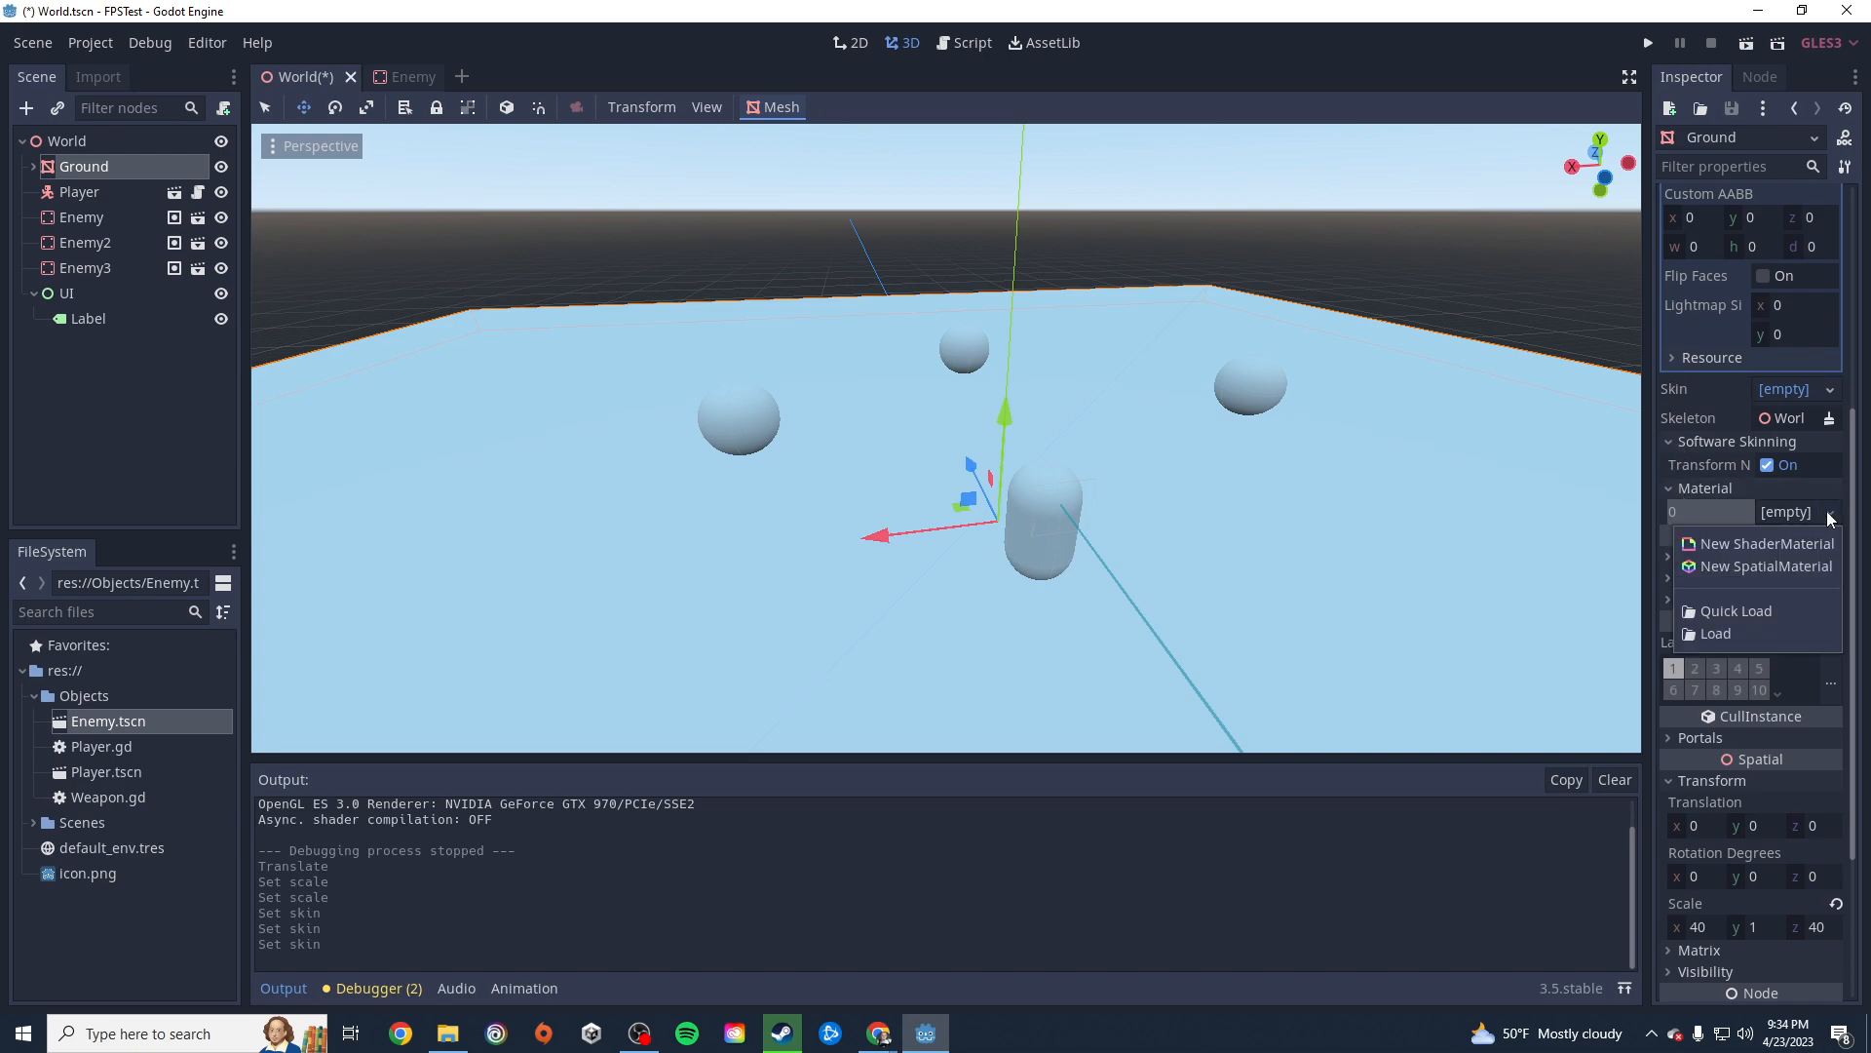
{"action": "left_click", "coordinate": [1739, 570]}
Set the albedo color of the Ground's material to a dark green.
{"action": "scroll", "coordinate": [1743, 714], "scroll_direction": "down", "scroll_amount": 3}
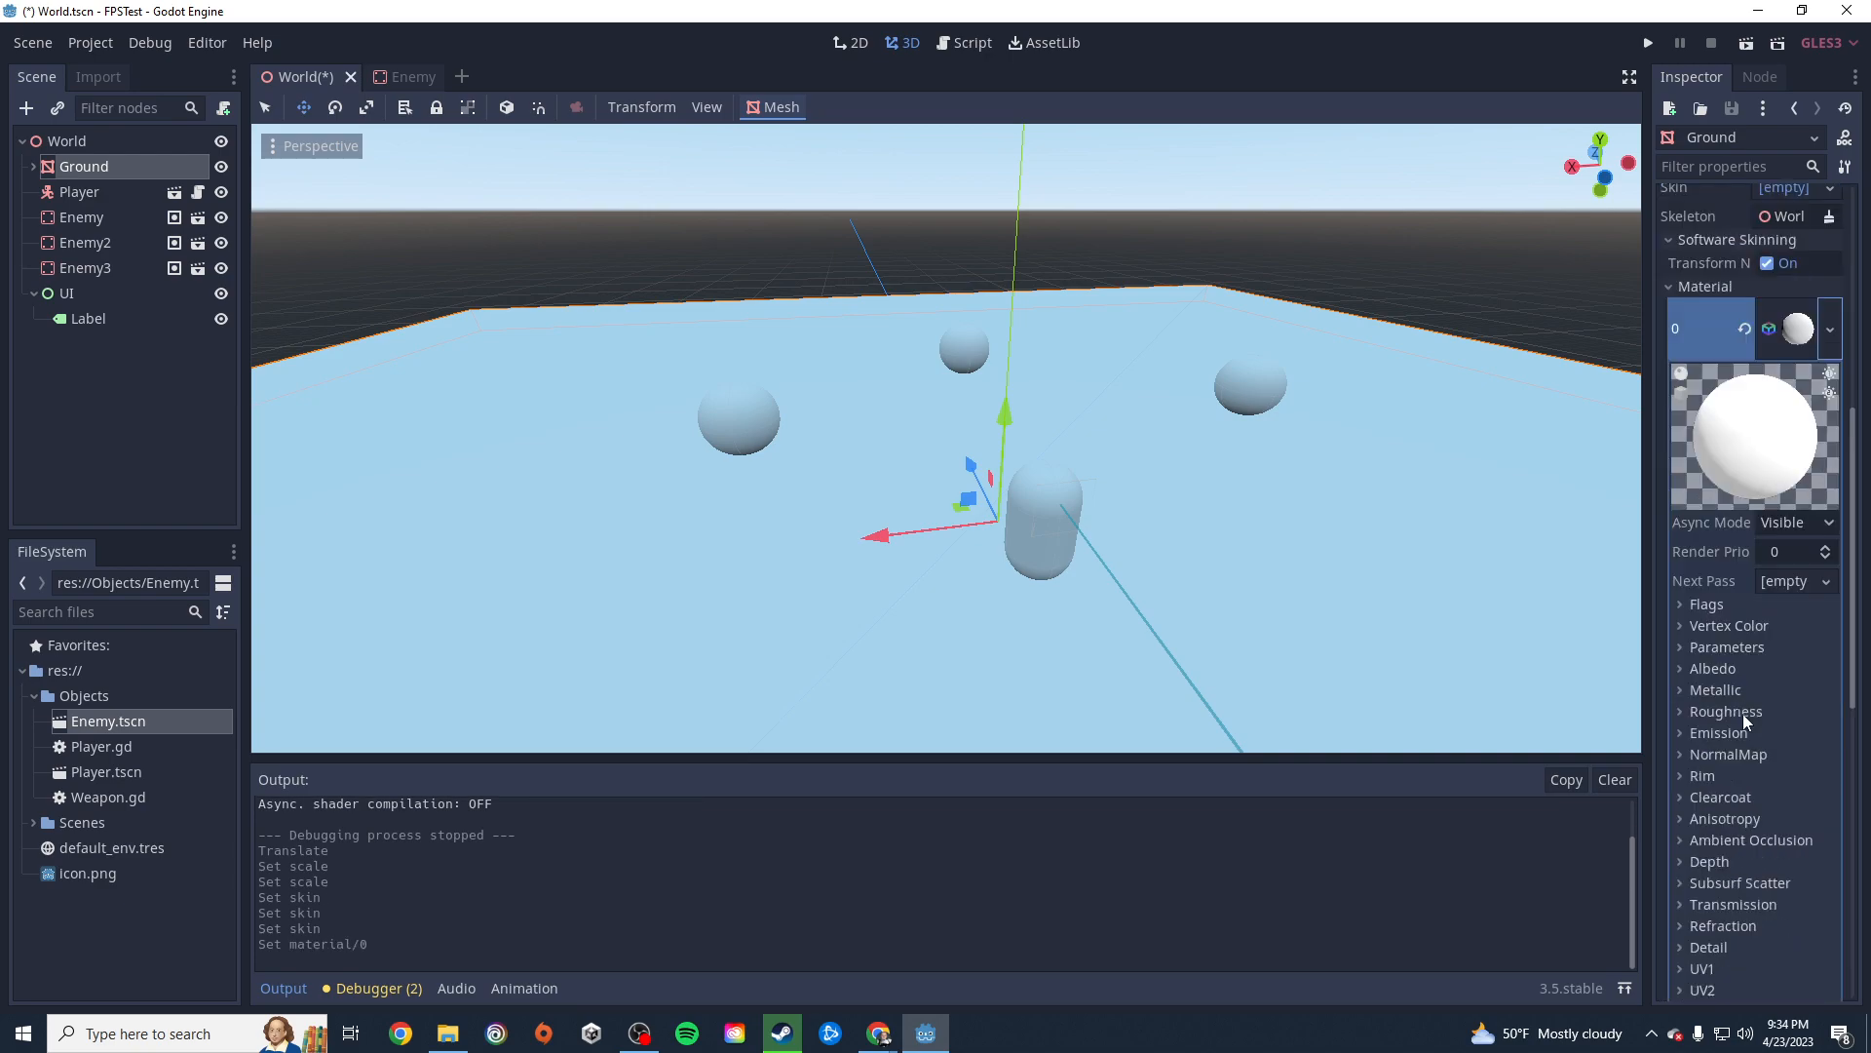
{"action": "scroll", "coordinate": [1739, 726], "scroll_direction": "down", "scroll_amount": 3}
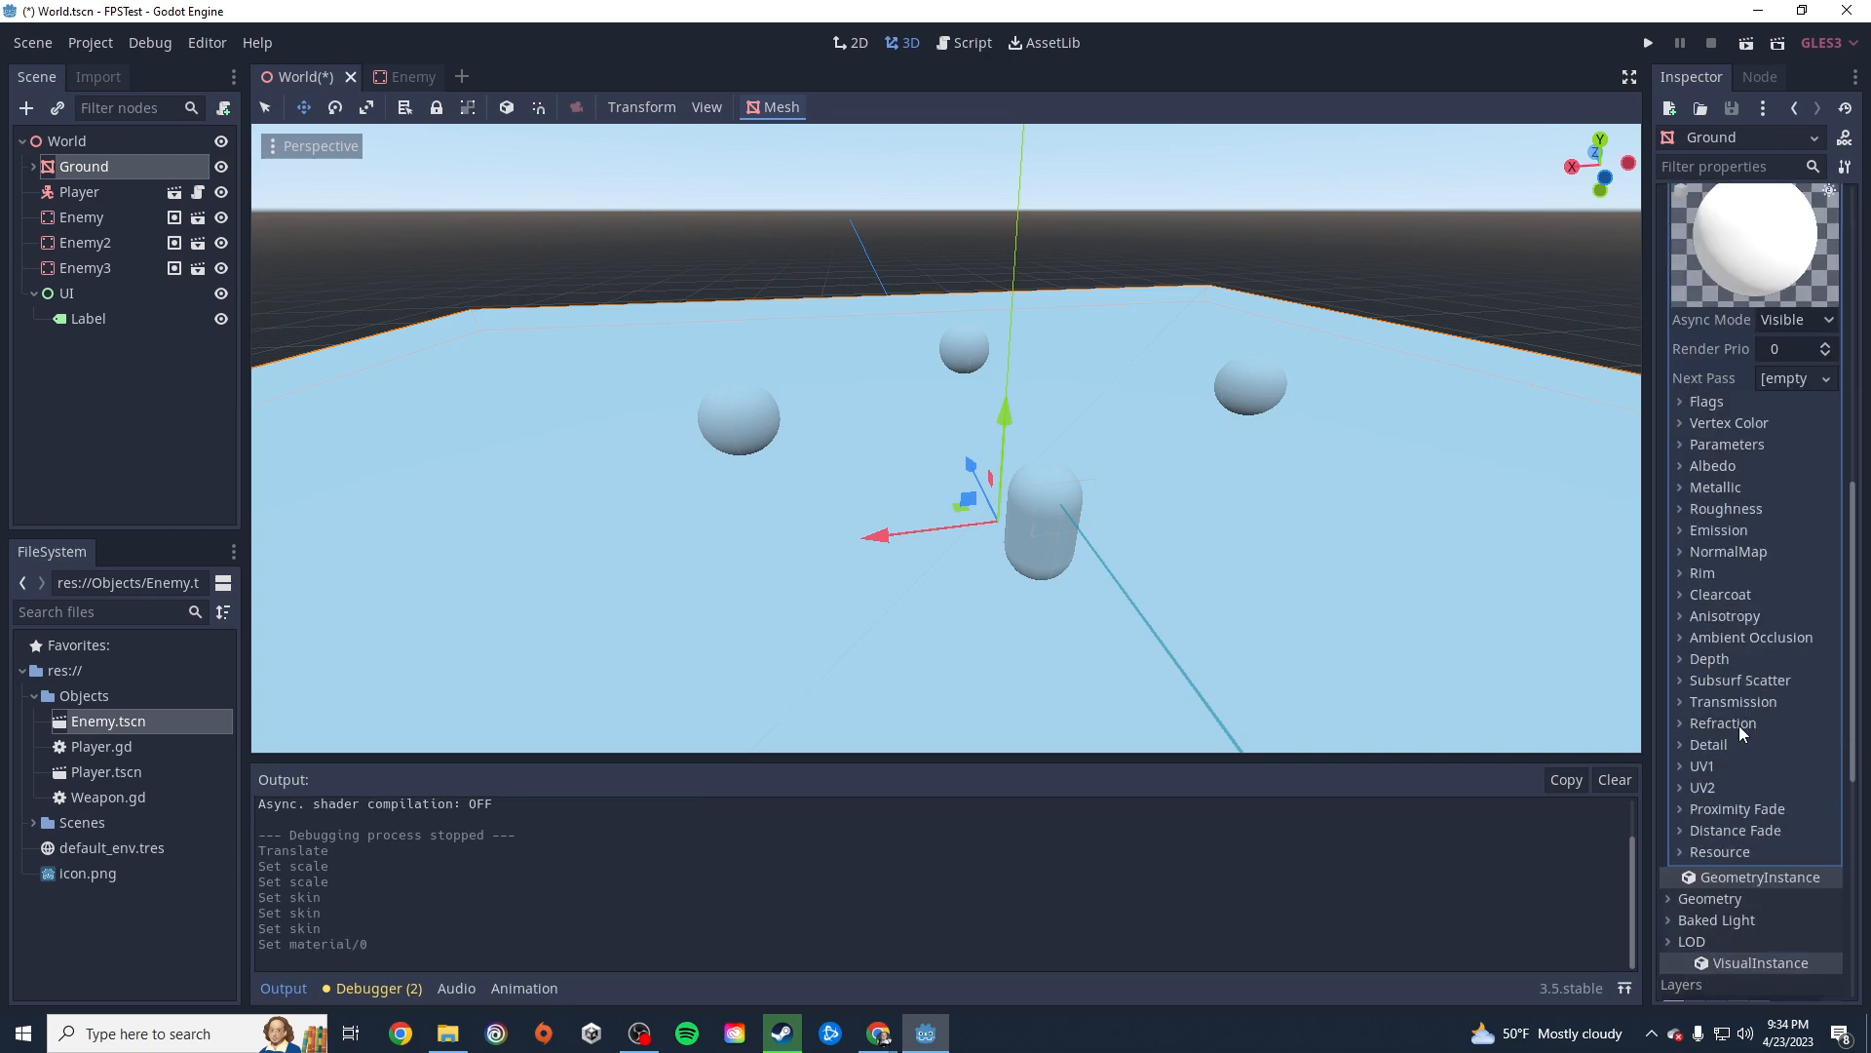
{"action": "left_click", "coordinate": [1683, 464]}
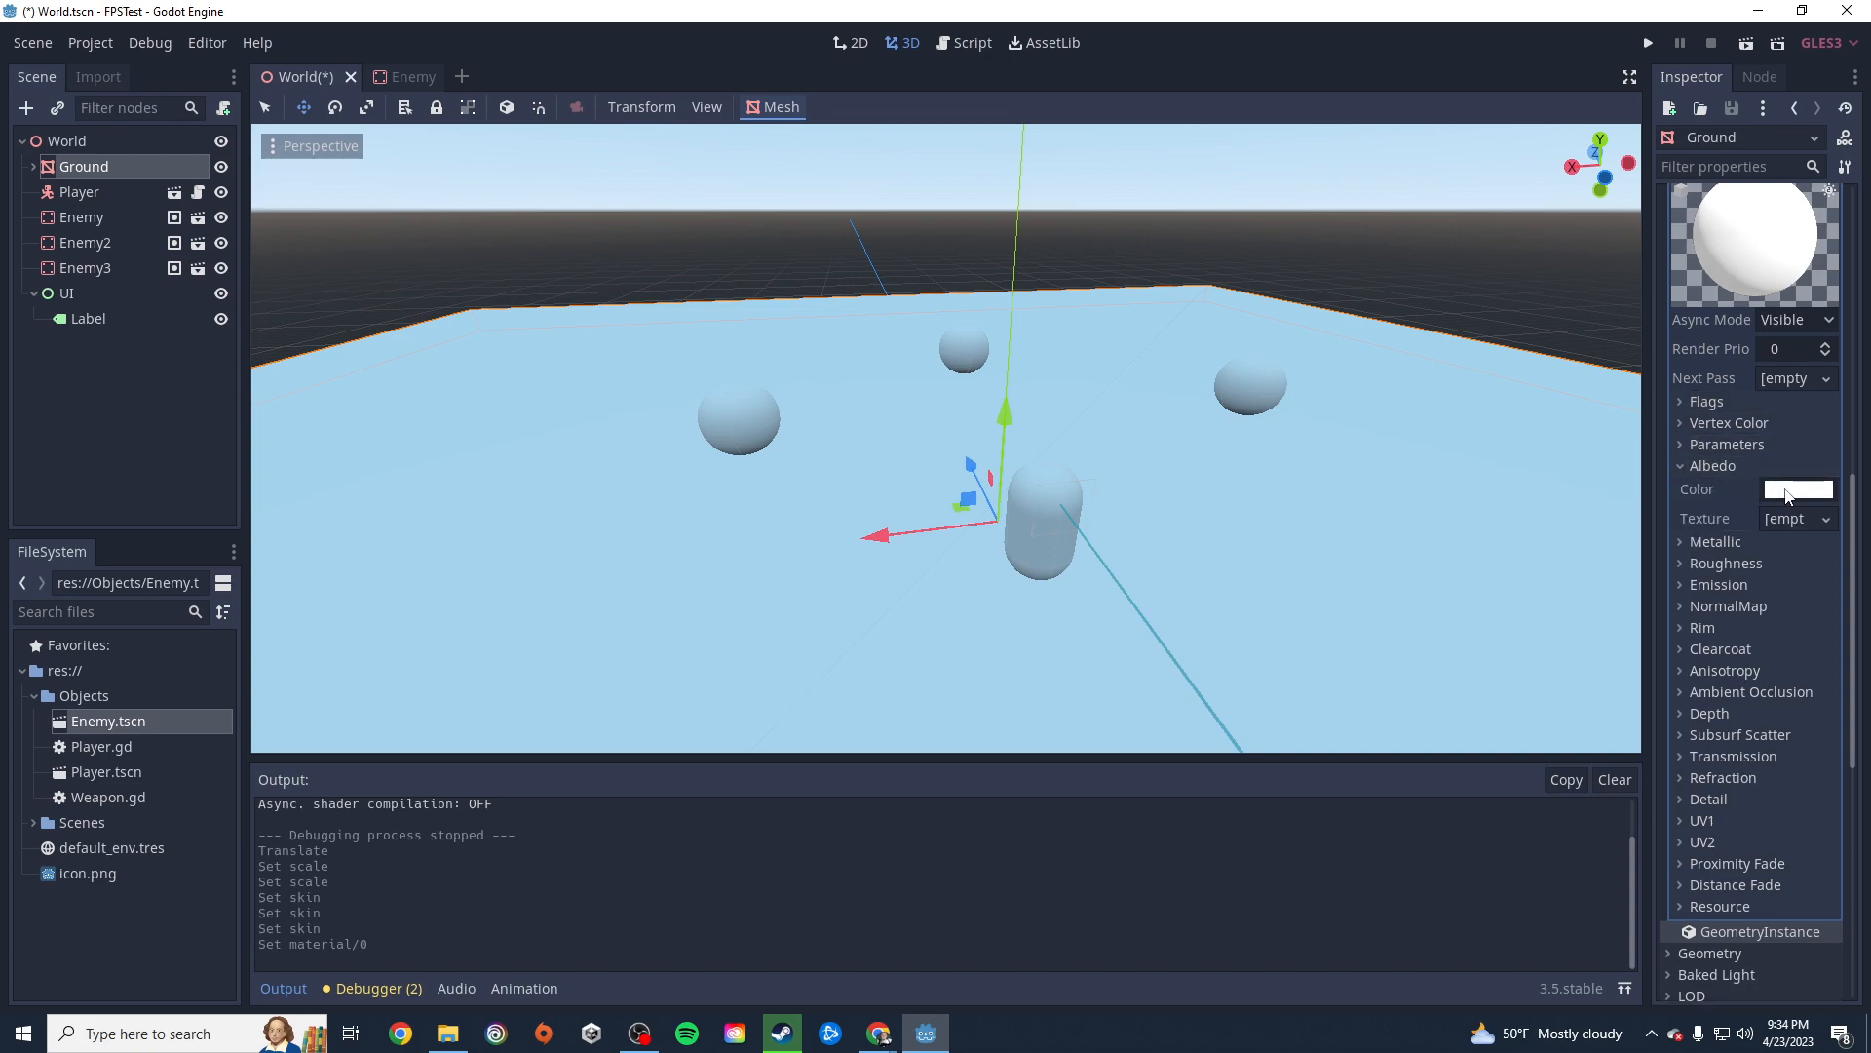
{"action": "left_click", "coordinate": [1791, 490]}
{"action": "left_click", "coordinate": [1751, 123]}
{"action": "left_click_drag", "start_coordinate": [1657, 137], "coordinate": [1663, 232]}
{"action": "left_click", "coordinate": [1349, 78]}
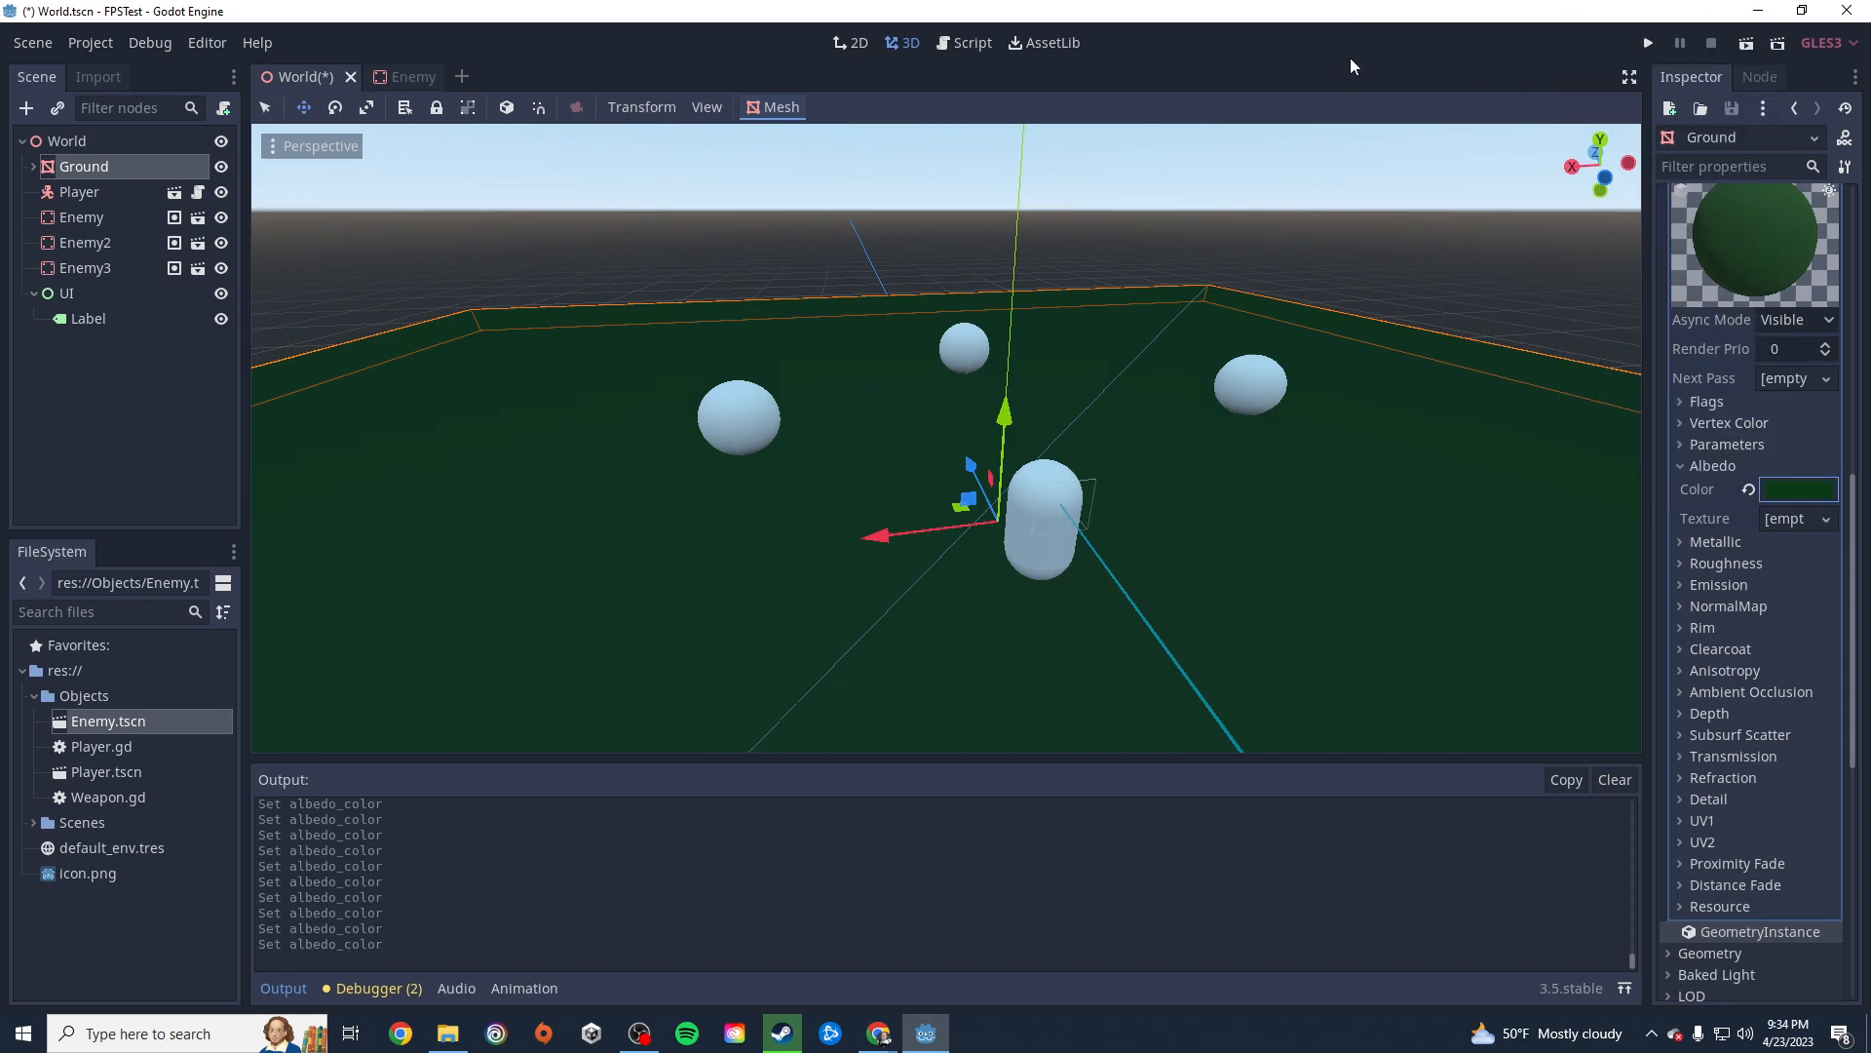
Run the project to check the green ground in the game, and close the game window.
{"action": "left_click", "coordinate": [1656, 41]}
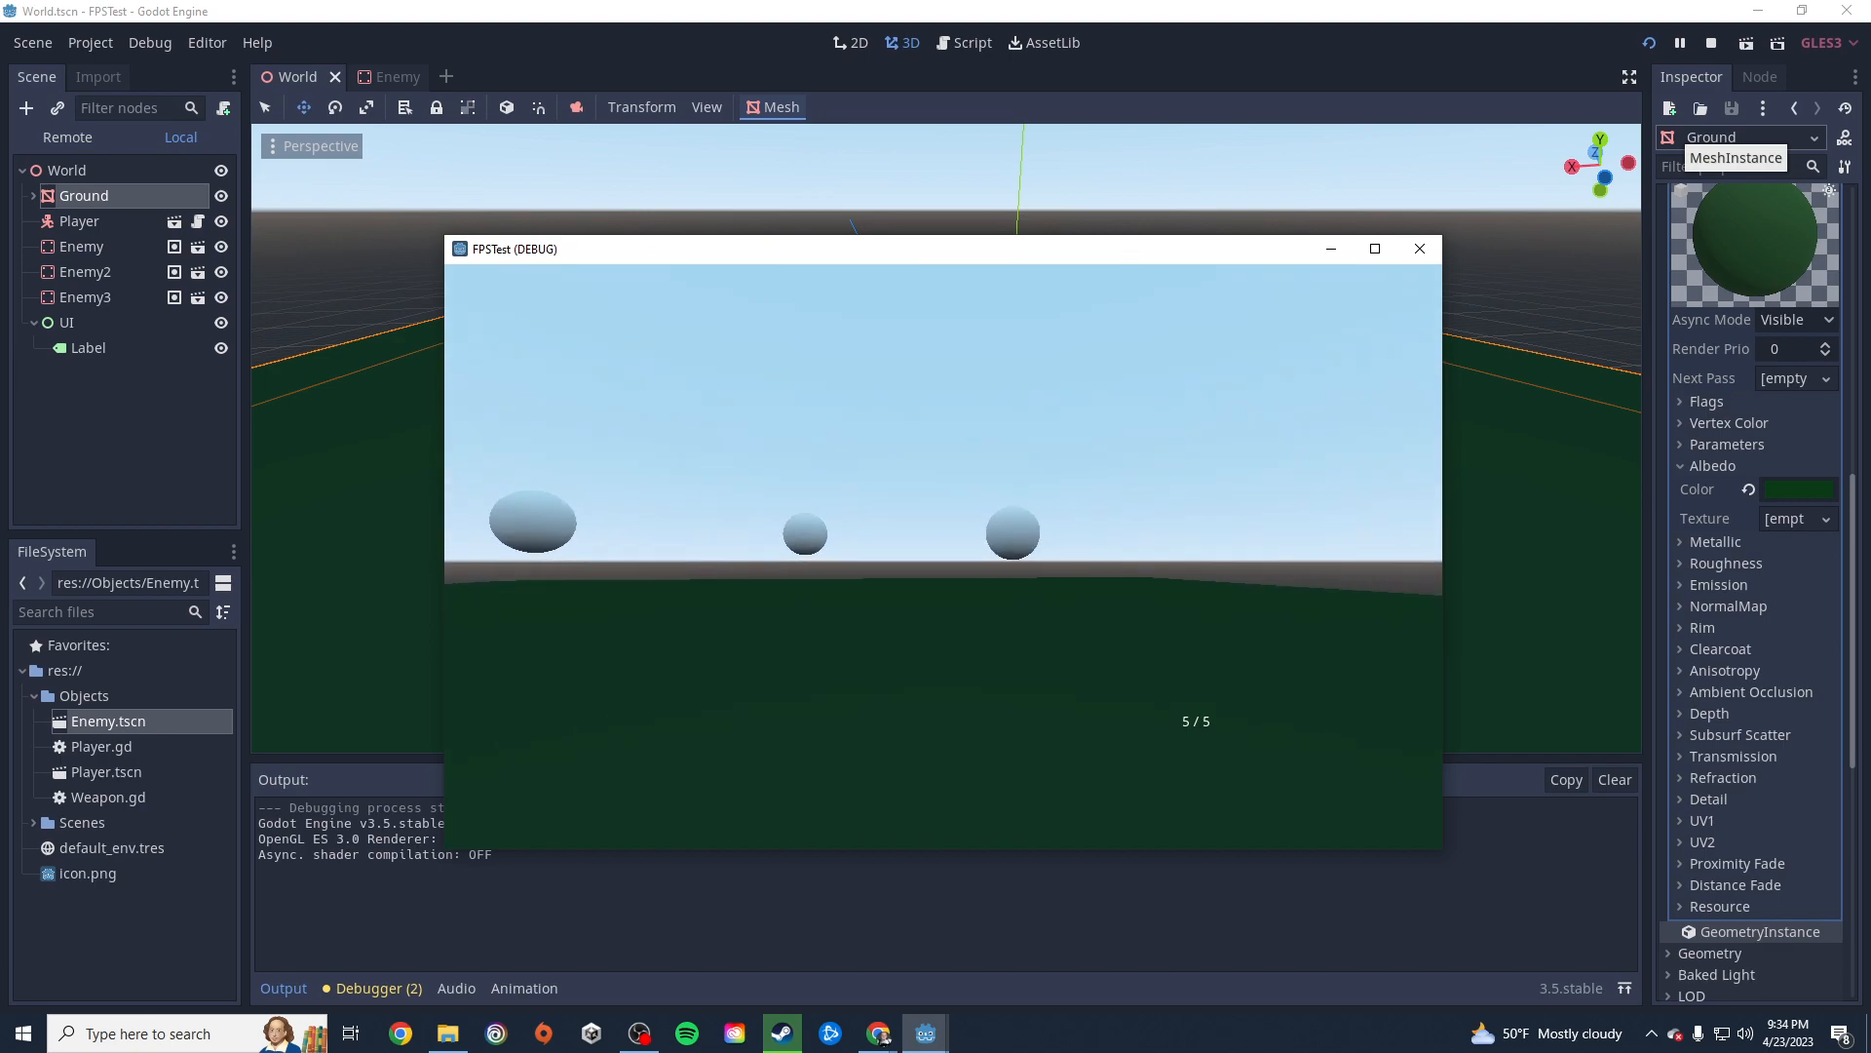
{"action": "key", "text": "Escape"}
{"action": "left_click", "coordinate": [1419, 255]}
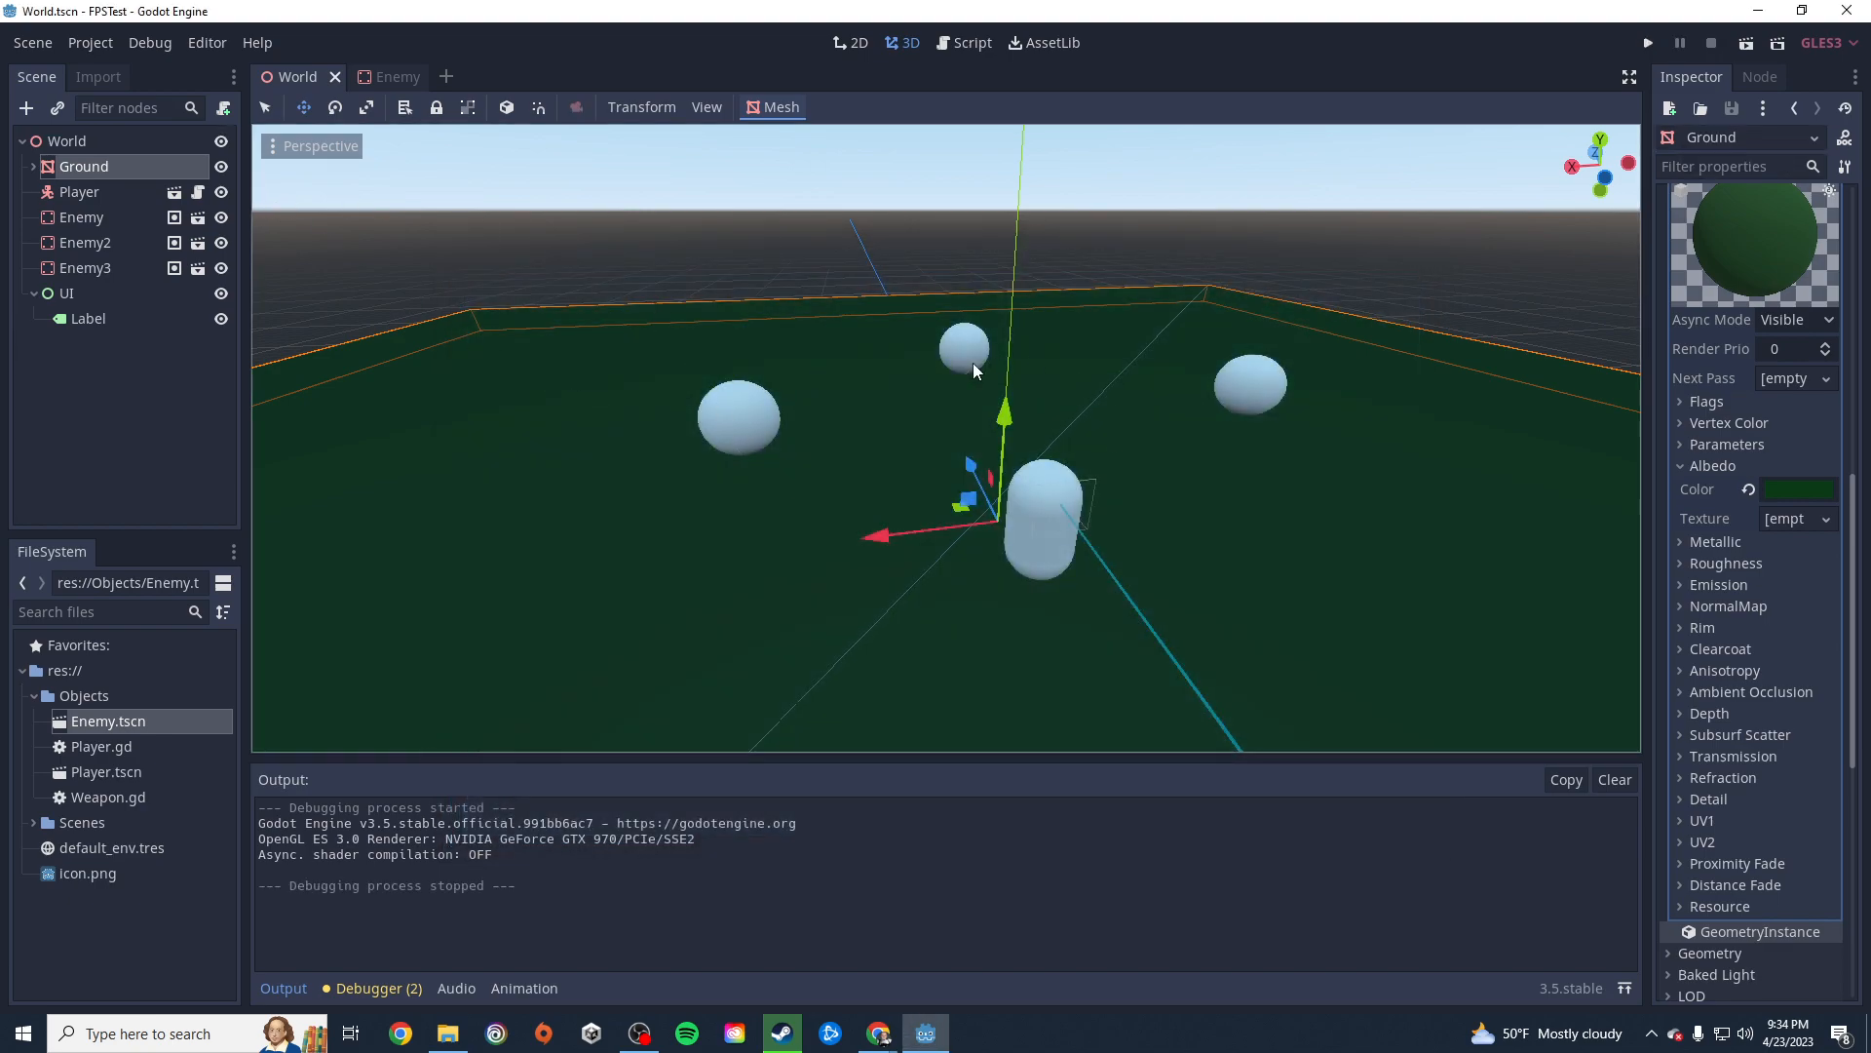
Assign a new SpatialMaterial to material slot 0 of the MeshInstance in the Enemy scene.
{"action": "left_click", "coordinate": [390, 76]}
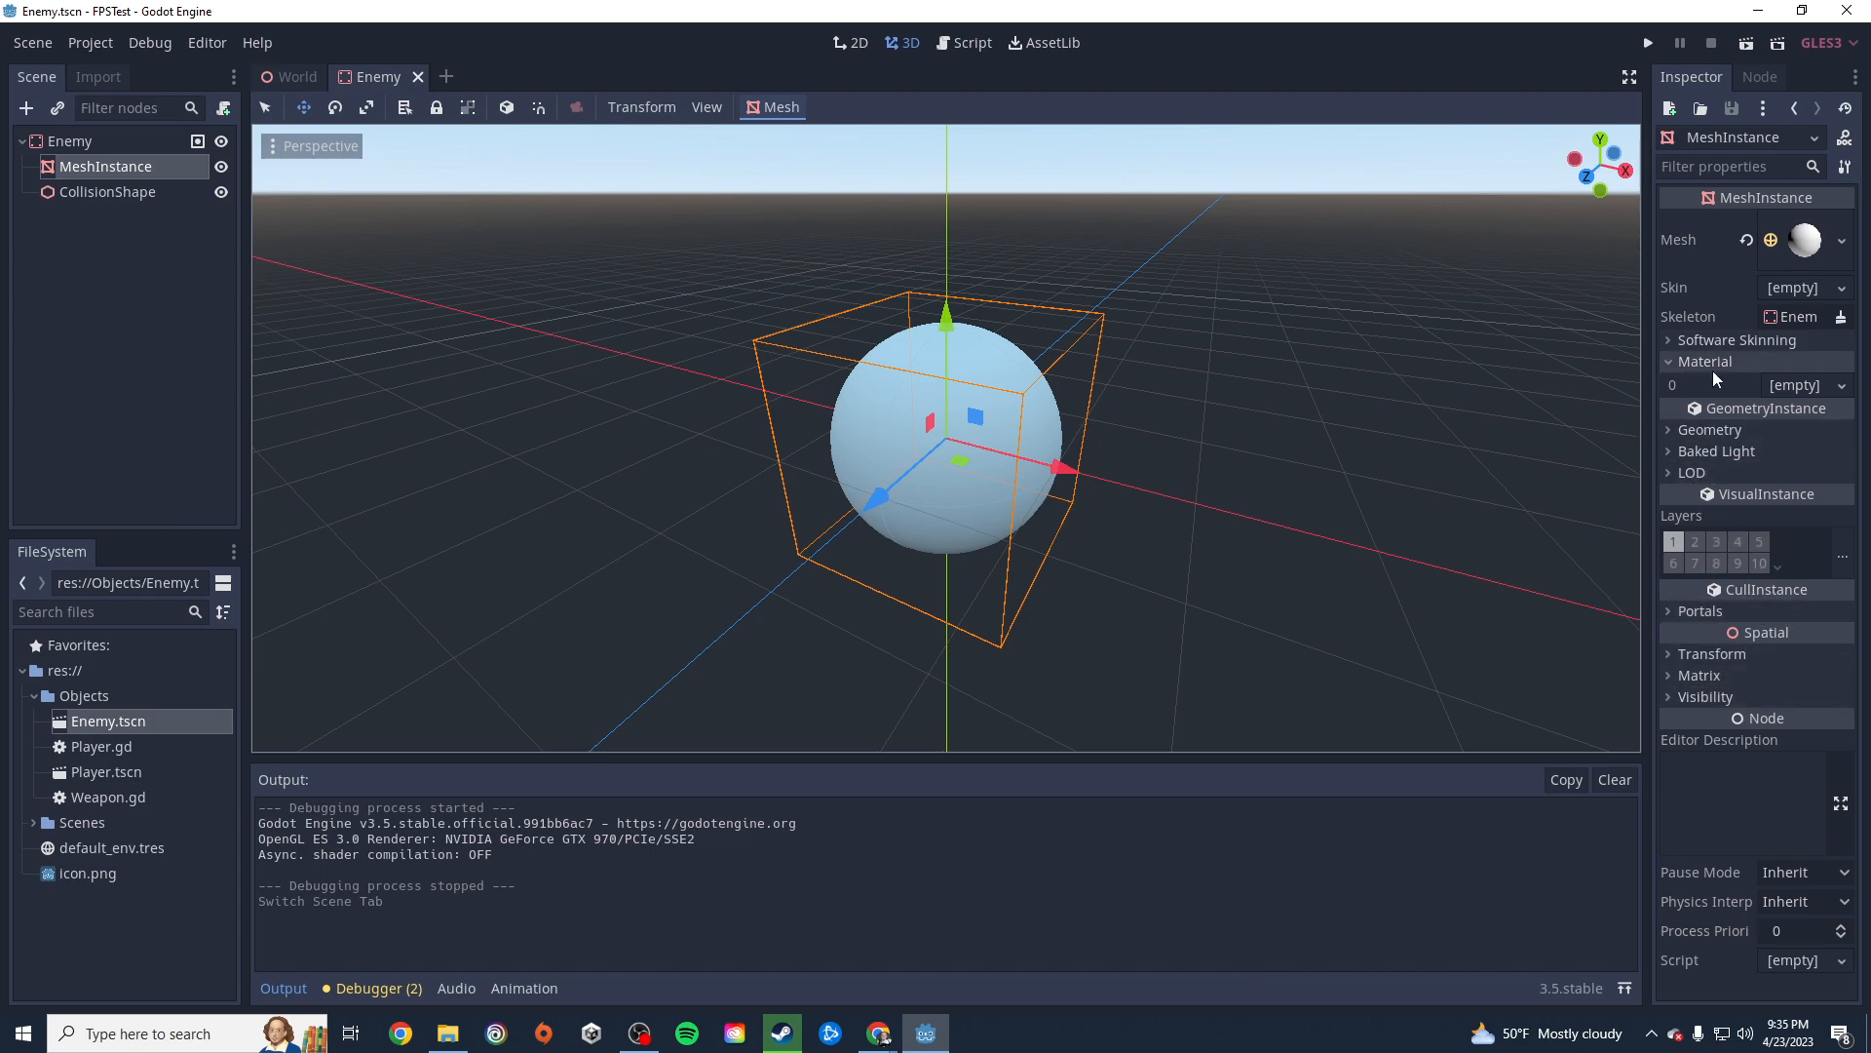
{"action": "left_click", "coordinate": [1841, 386]}
{"action": "left_click", "coordinate": [1755, 434]}
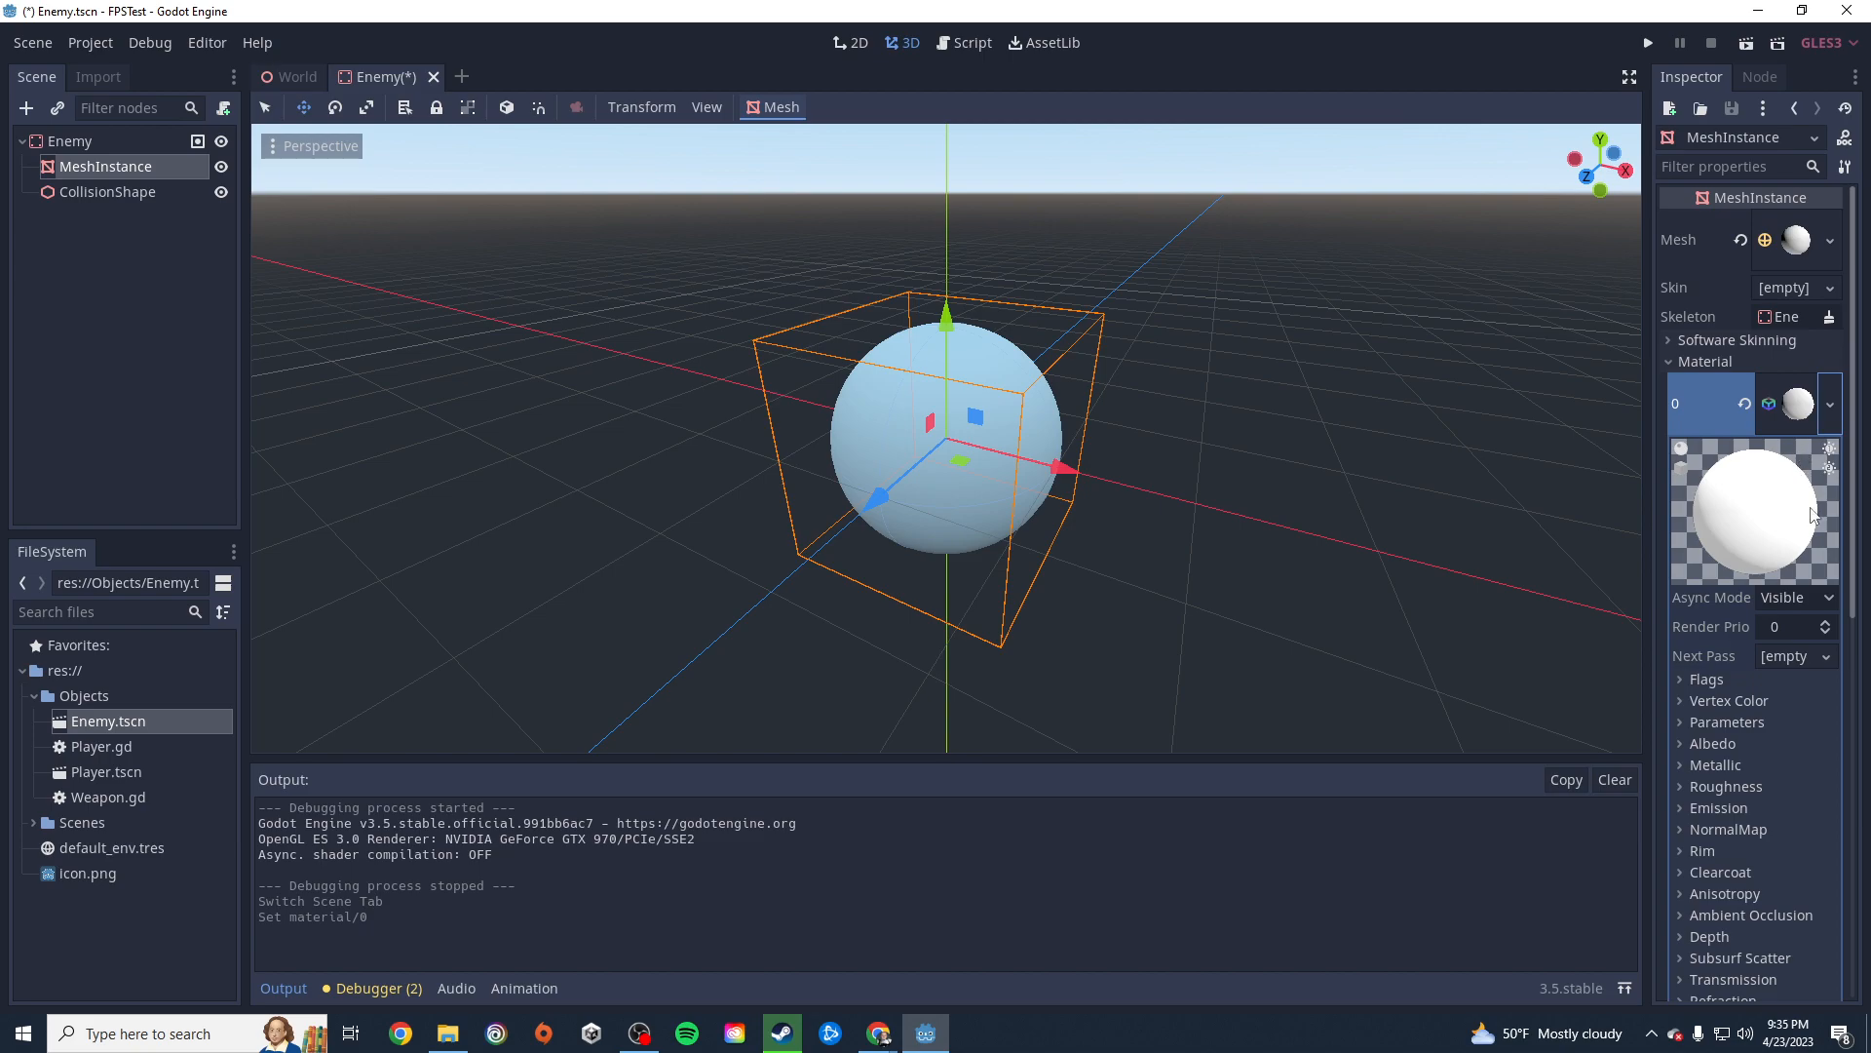
Set the enemy material's albedo color to pure red (ff0000) and save all scenes.
{"action": "left_click", "coordinate": [1696, 743]}
{"action": "left_click", "coordinate": [1796, 770]}
{"action": "left_click_drag", "start_coordinate": [1641, 448], "coordinate": [1749, 283]}
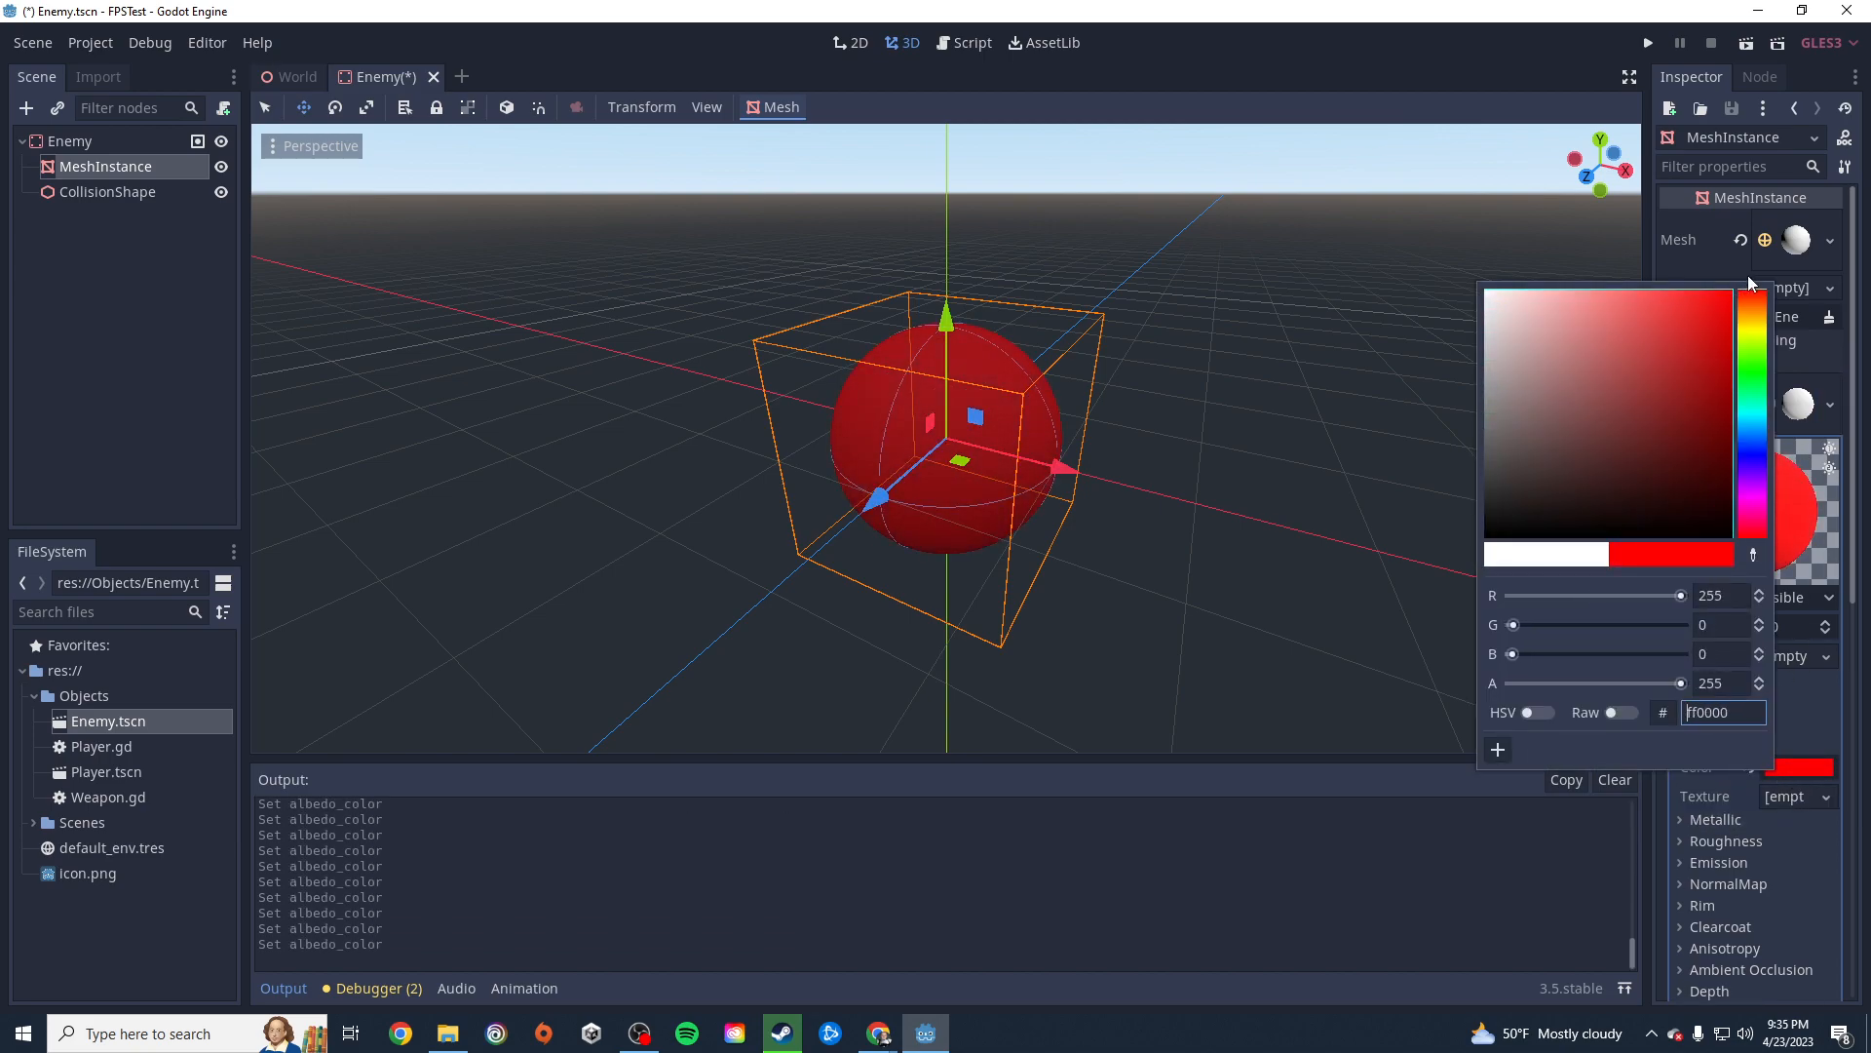
{"action": "left_click", "coordinate": [1260, 208]}
{"action": "left_click", "coordinate": [32, 42]}
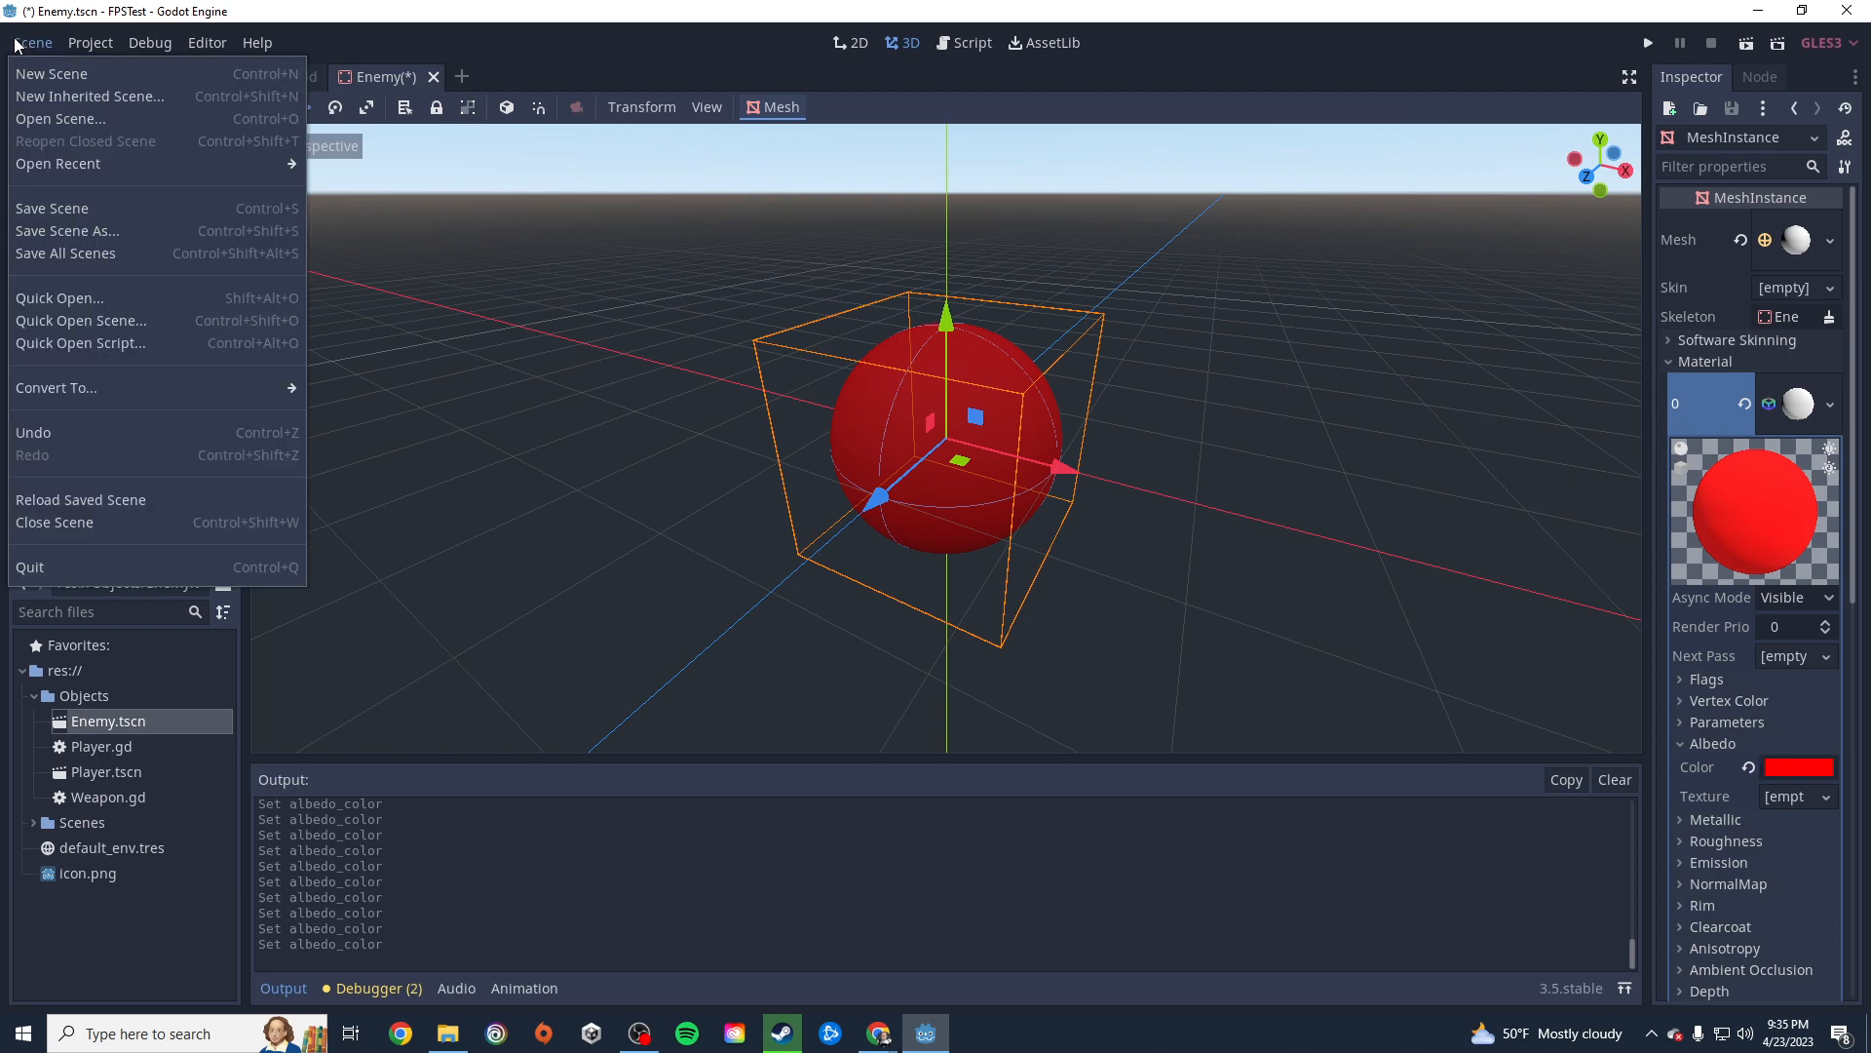
{"action": "left_click", "coordinate": [29, 251]}
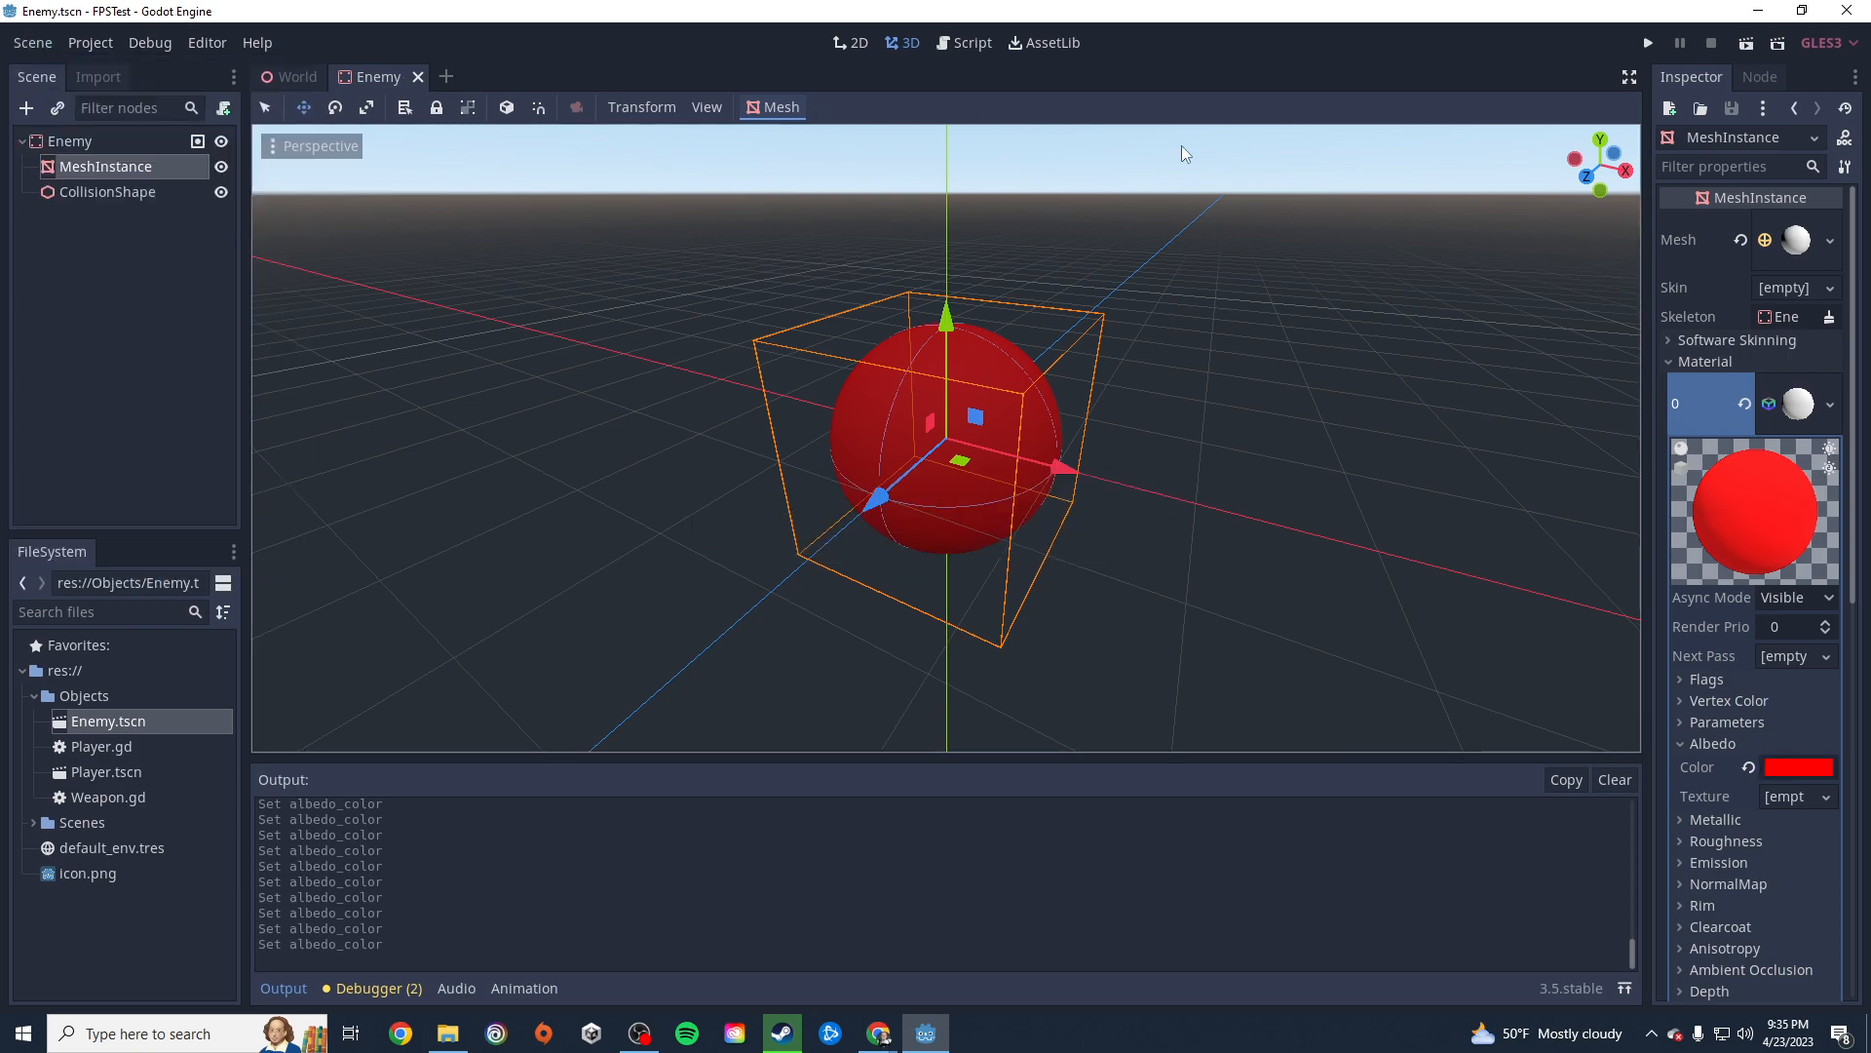
Run the project, move the player around to inspect the red enemies, and close the game window.
{"action": "left_click", "coordinate": [1648, 43]}
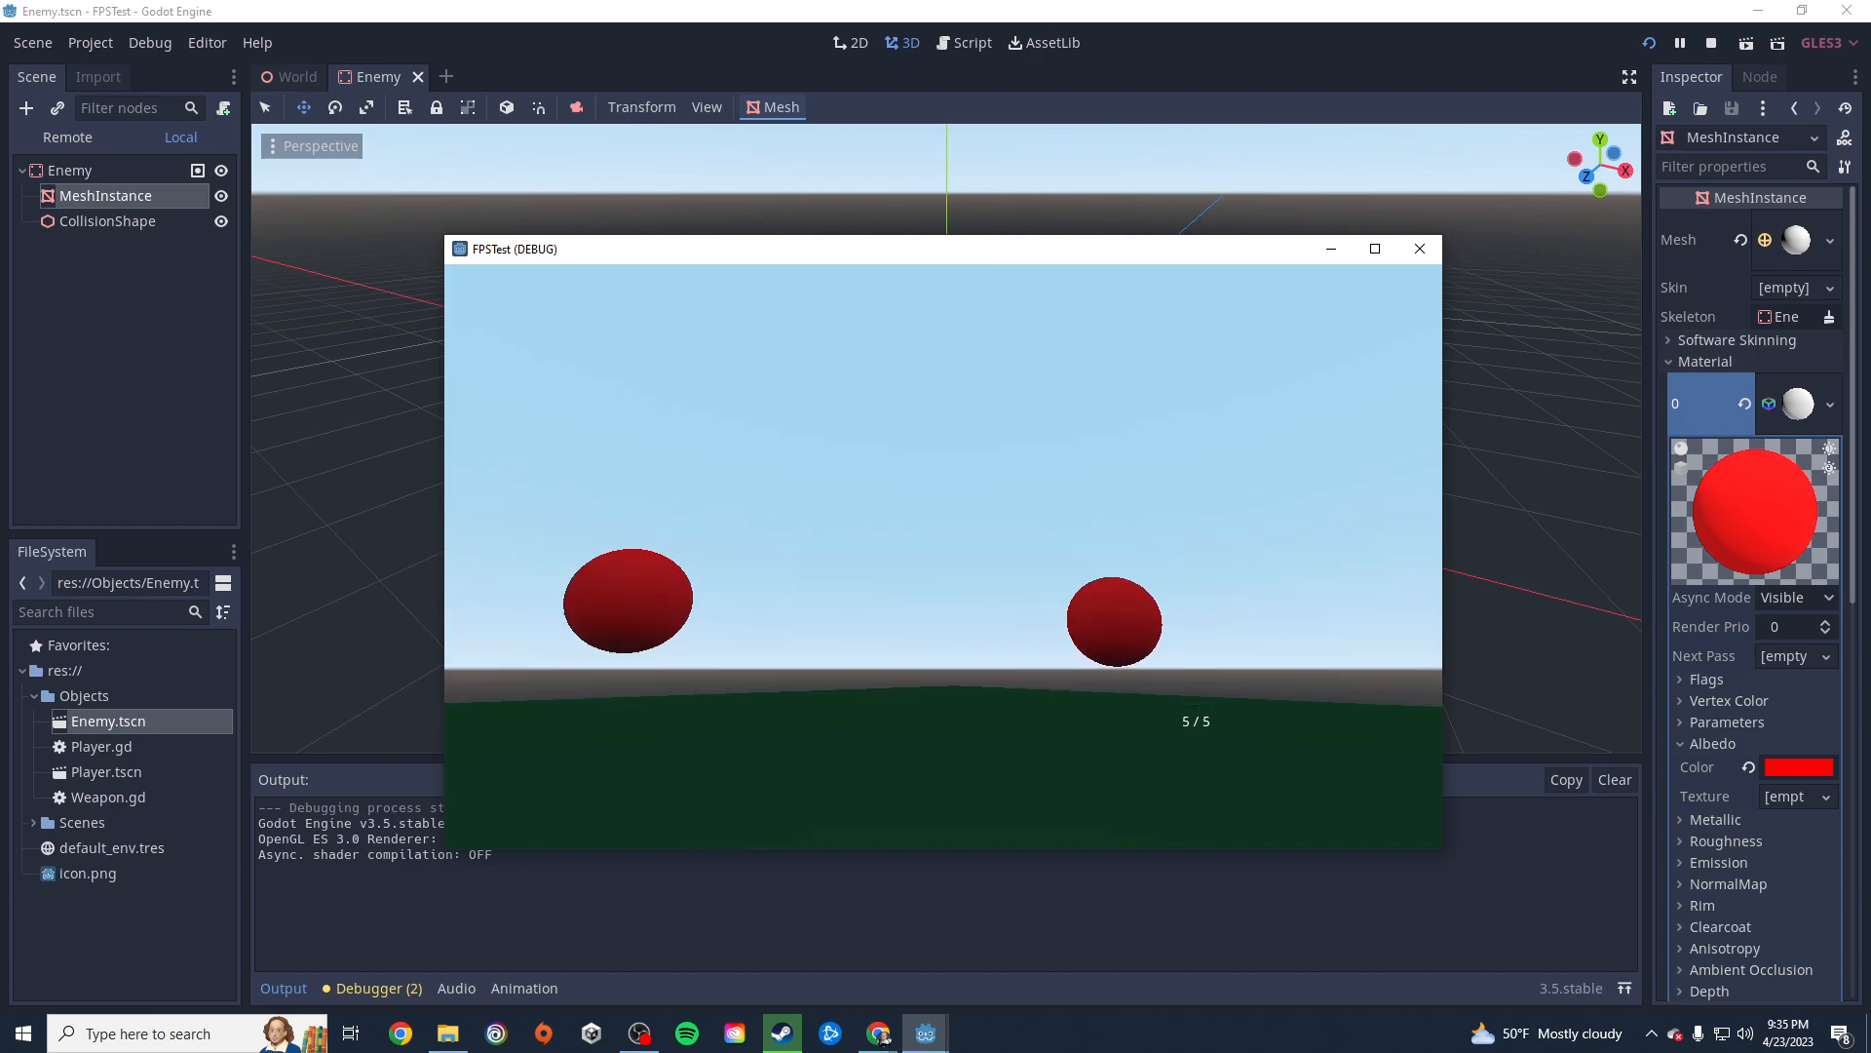
{"action": "key", "text": "w"}
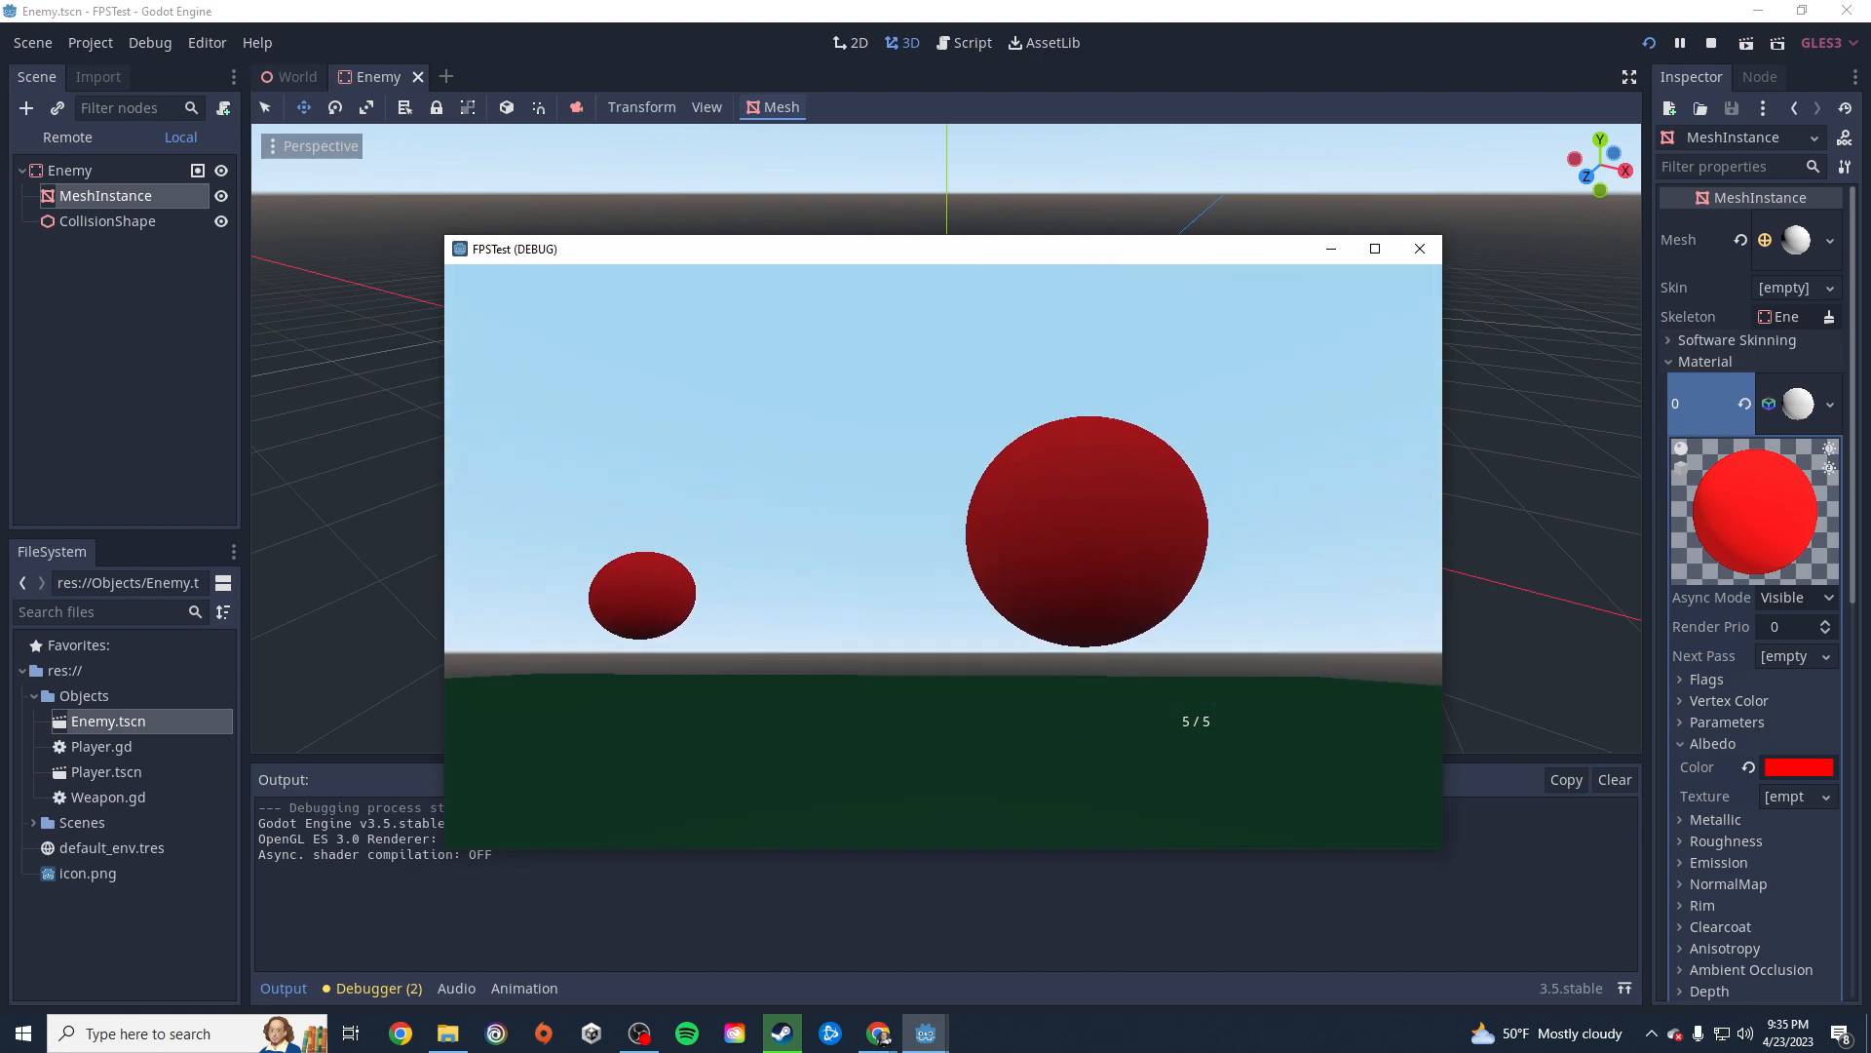
{"action": "key", "text": "s"}
{"action": "key", "text": "a"}
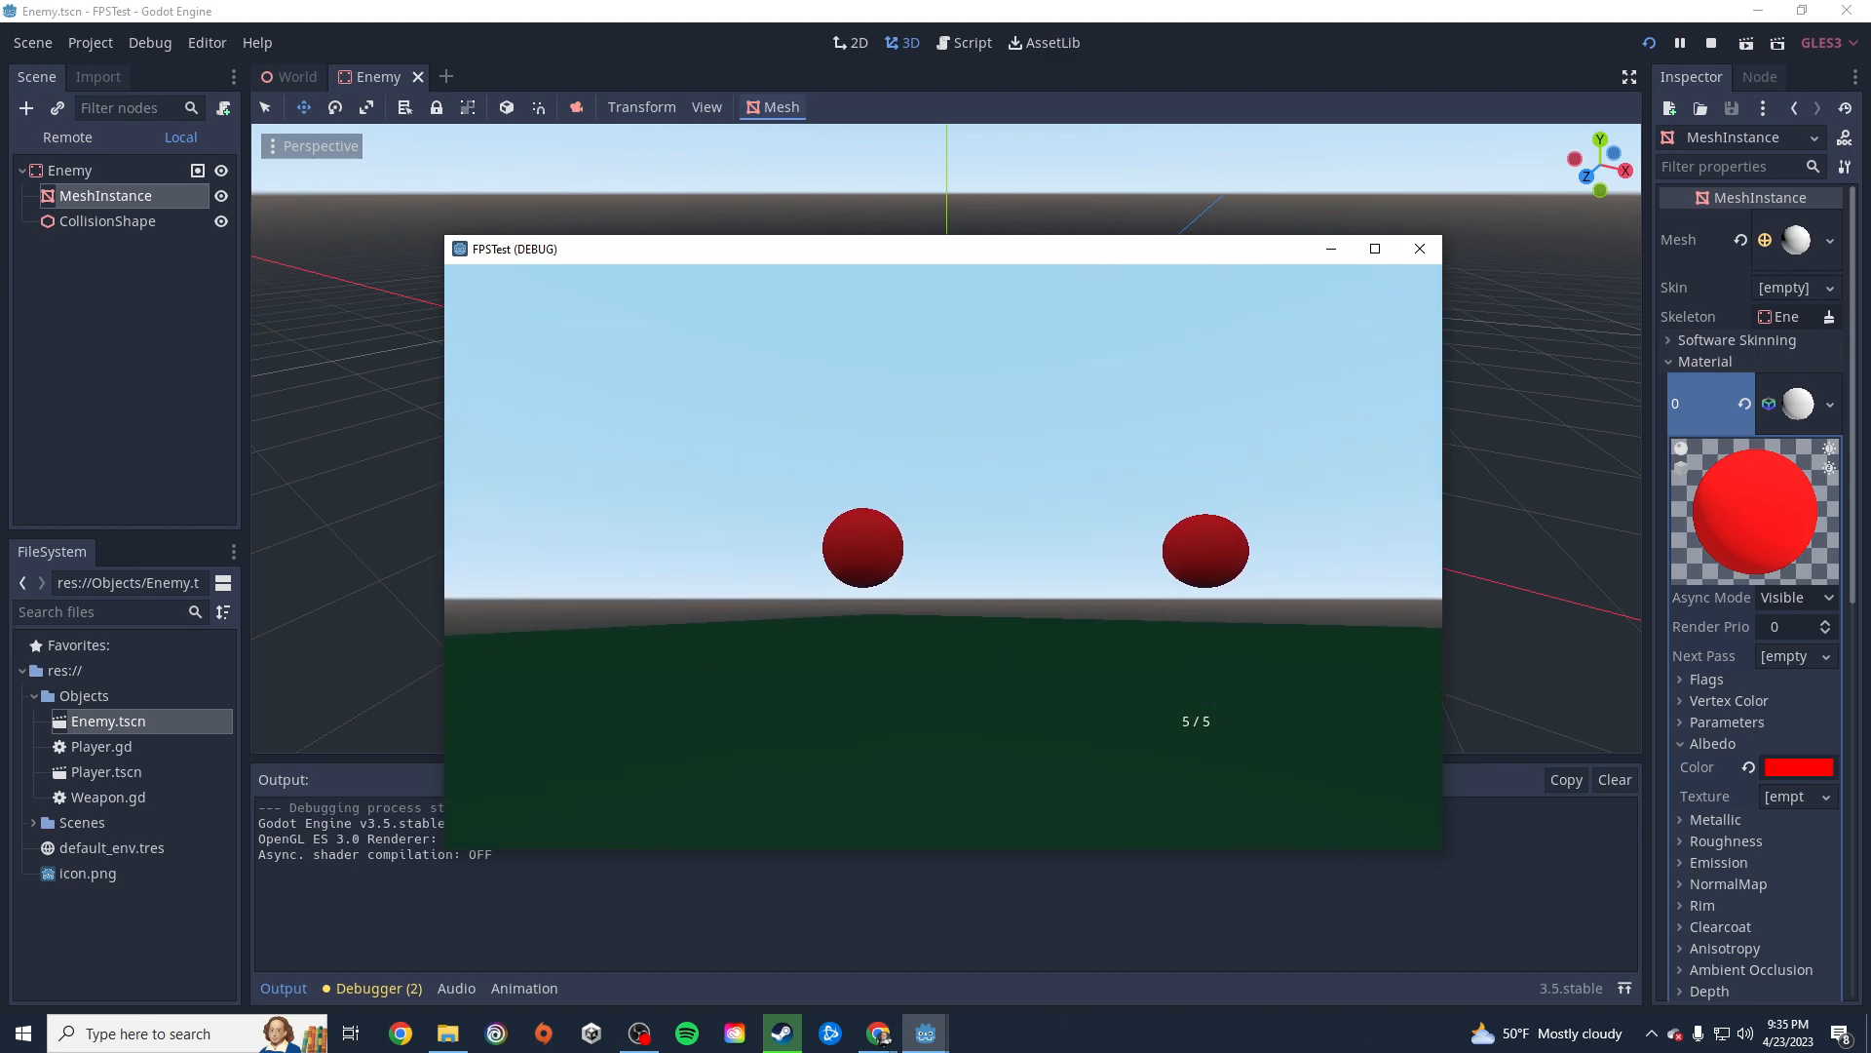
{"action": "left_click", "coordinate": [1420, 248]}
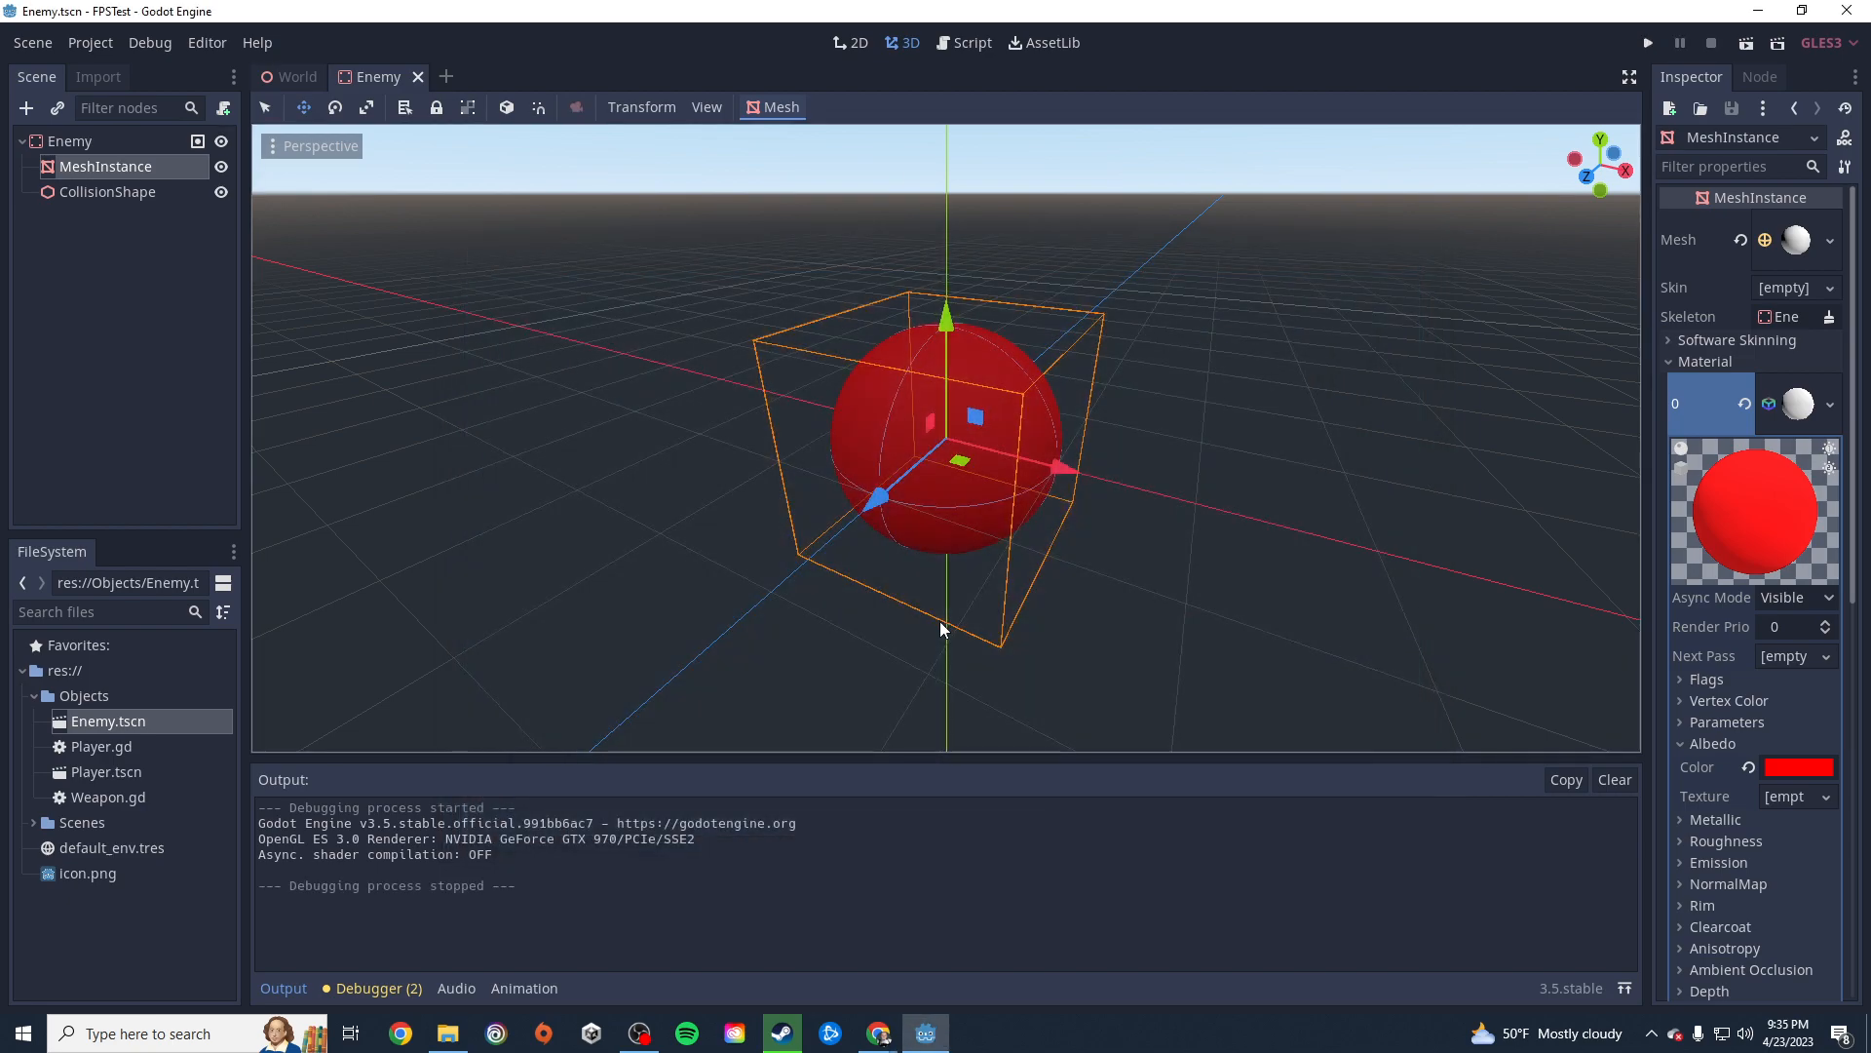
Return to the World scene and view the recolored enemies on the ground.
{"action": "left_click", "coordinate": [290, 78]}
{"action": "middle_click_drag", "start_coordinate": [986, 635], "coordinate": [1349, 638]}
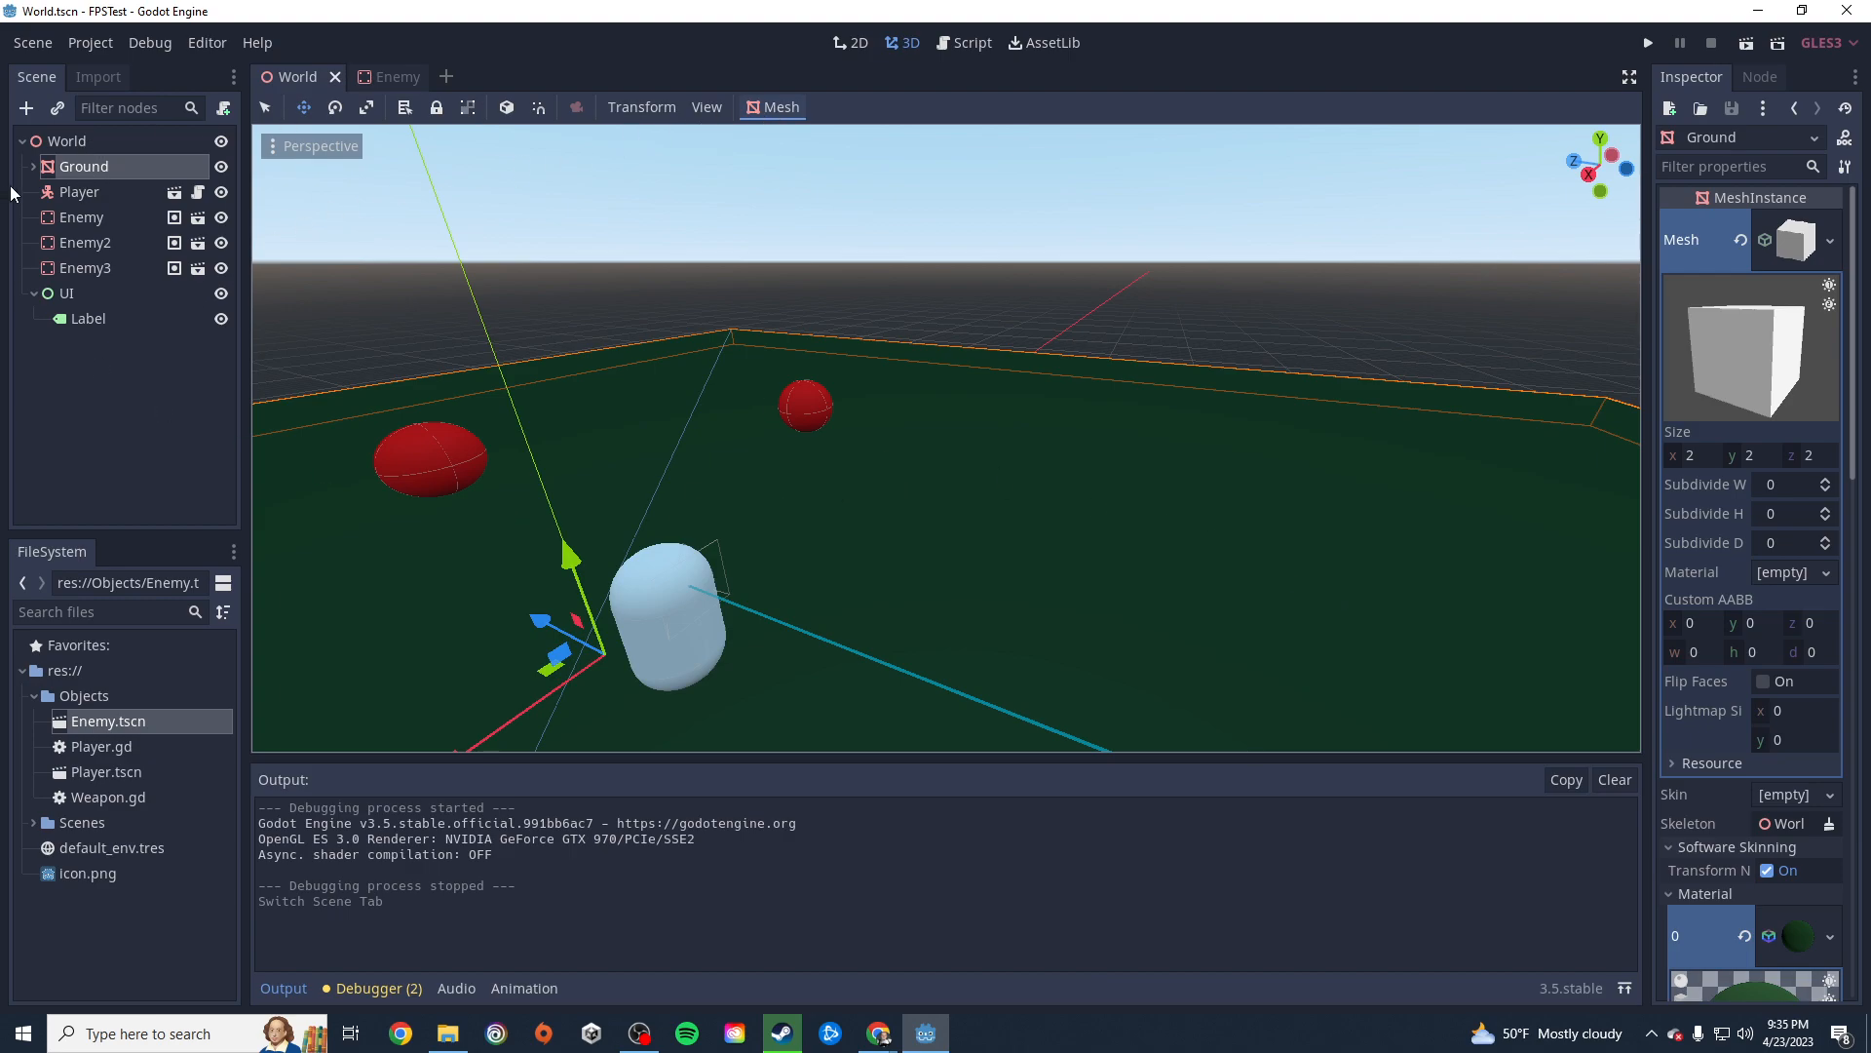
{"action": "right_click", "coordinate": [80, 167]}
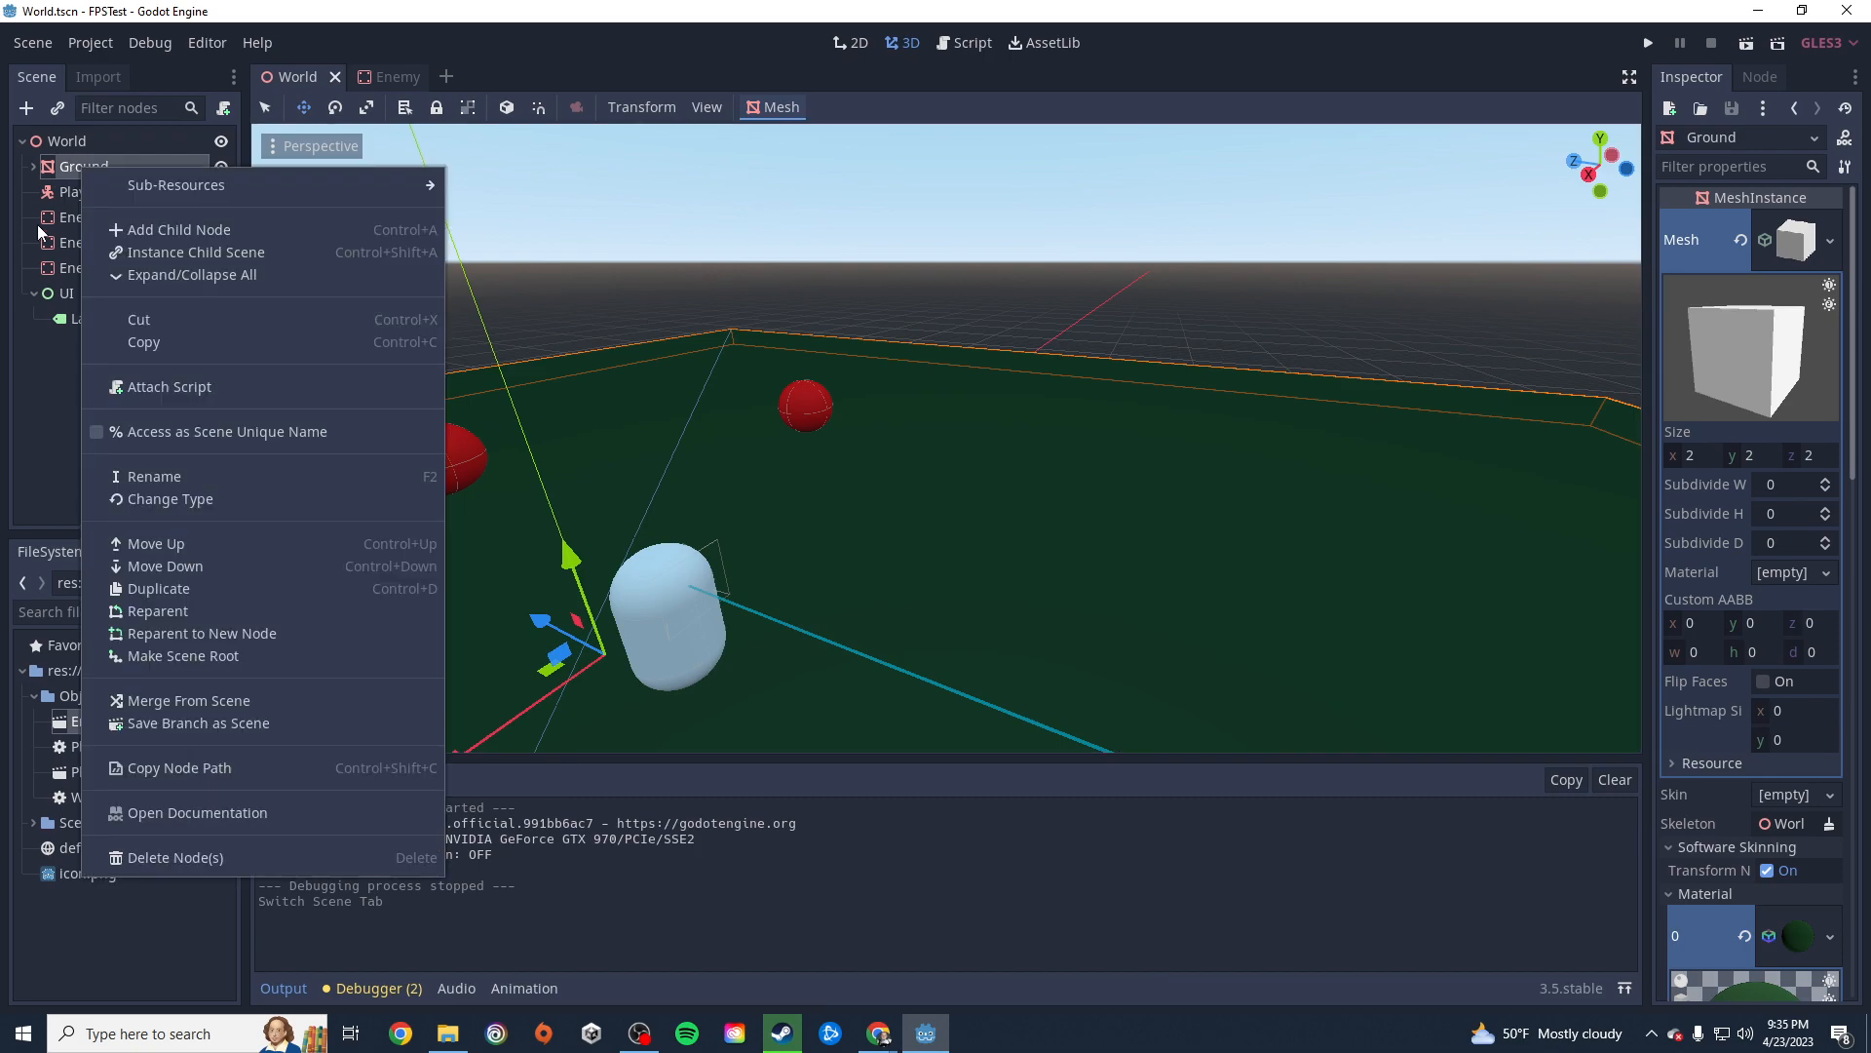
{"action": "left_click", "coordinate": [29, 414]}
{"action": "left_click", "coordinate": [76, 162]}
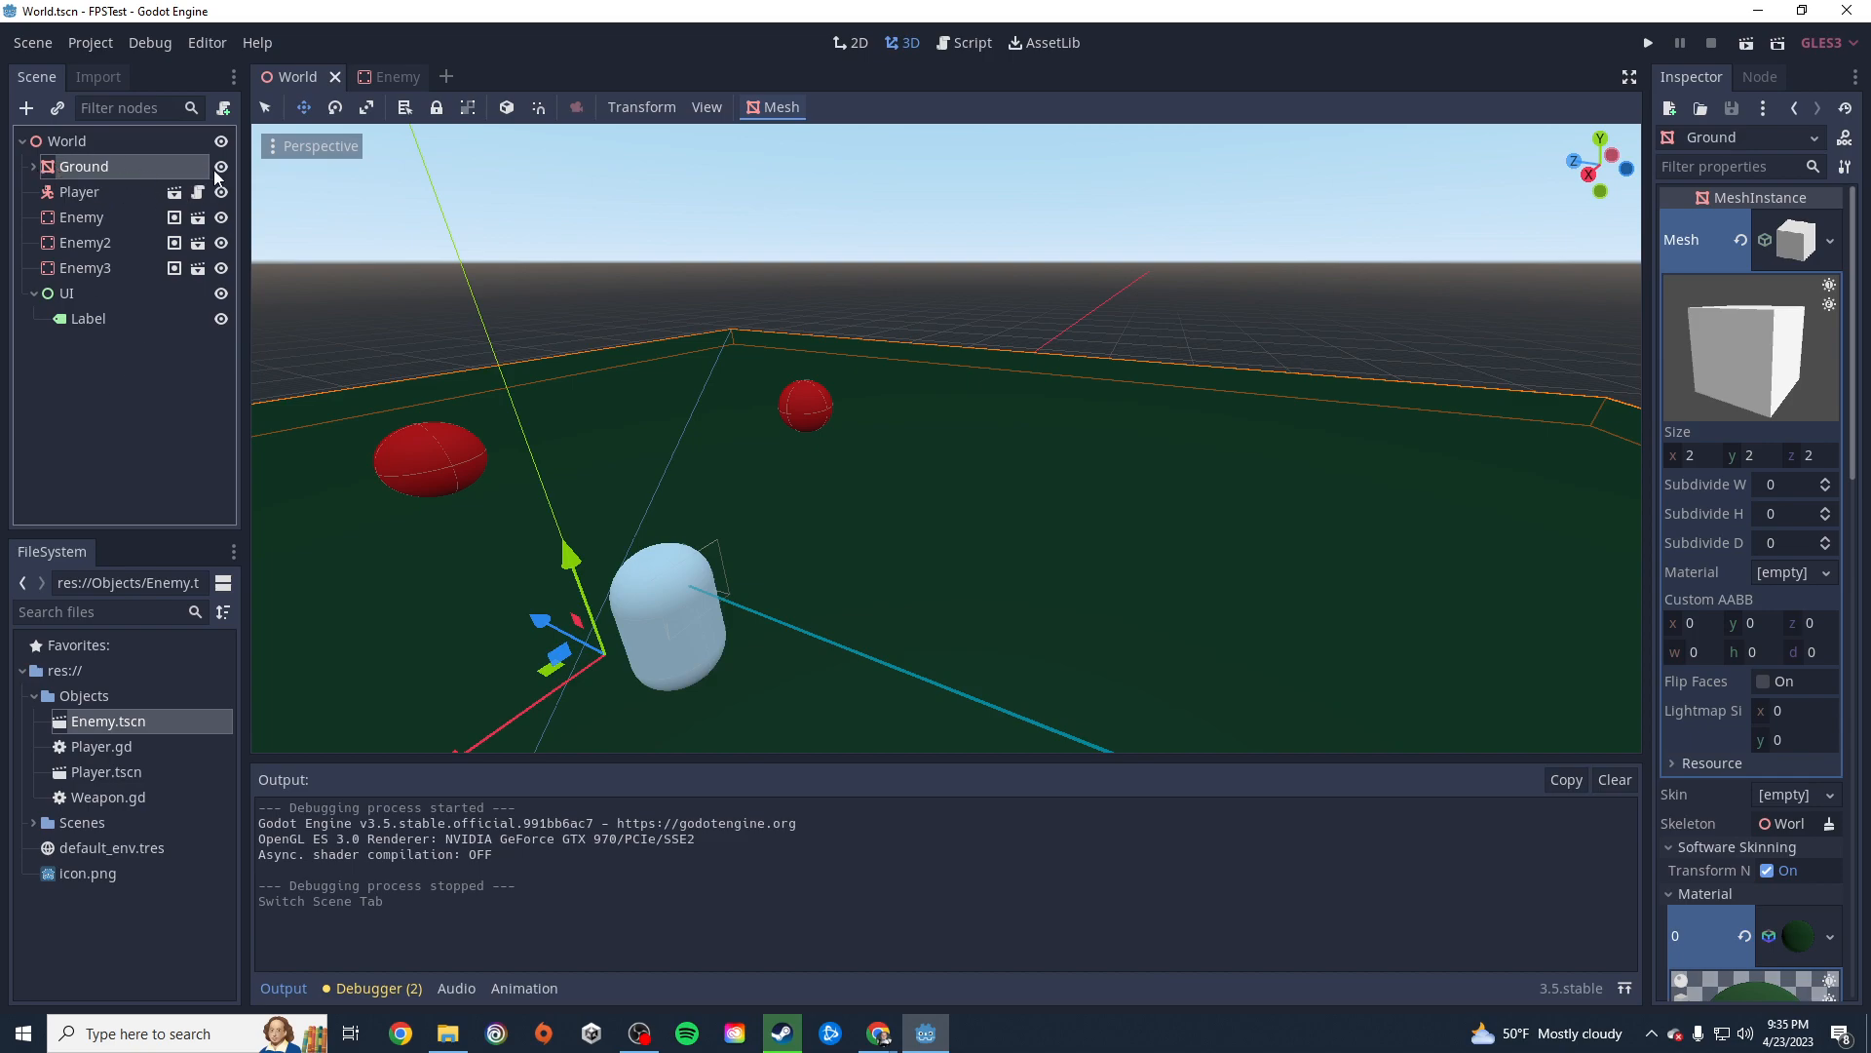
Add a MeshInstance node as a child of the World root node.
{"action": "left_click", "coordinate": [69, 141]}
{"action": "key", "text": "ctrl+a"}
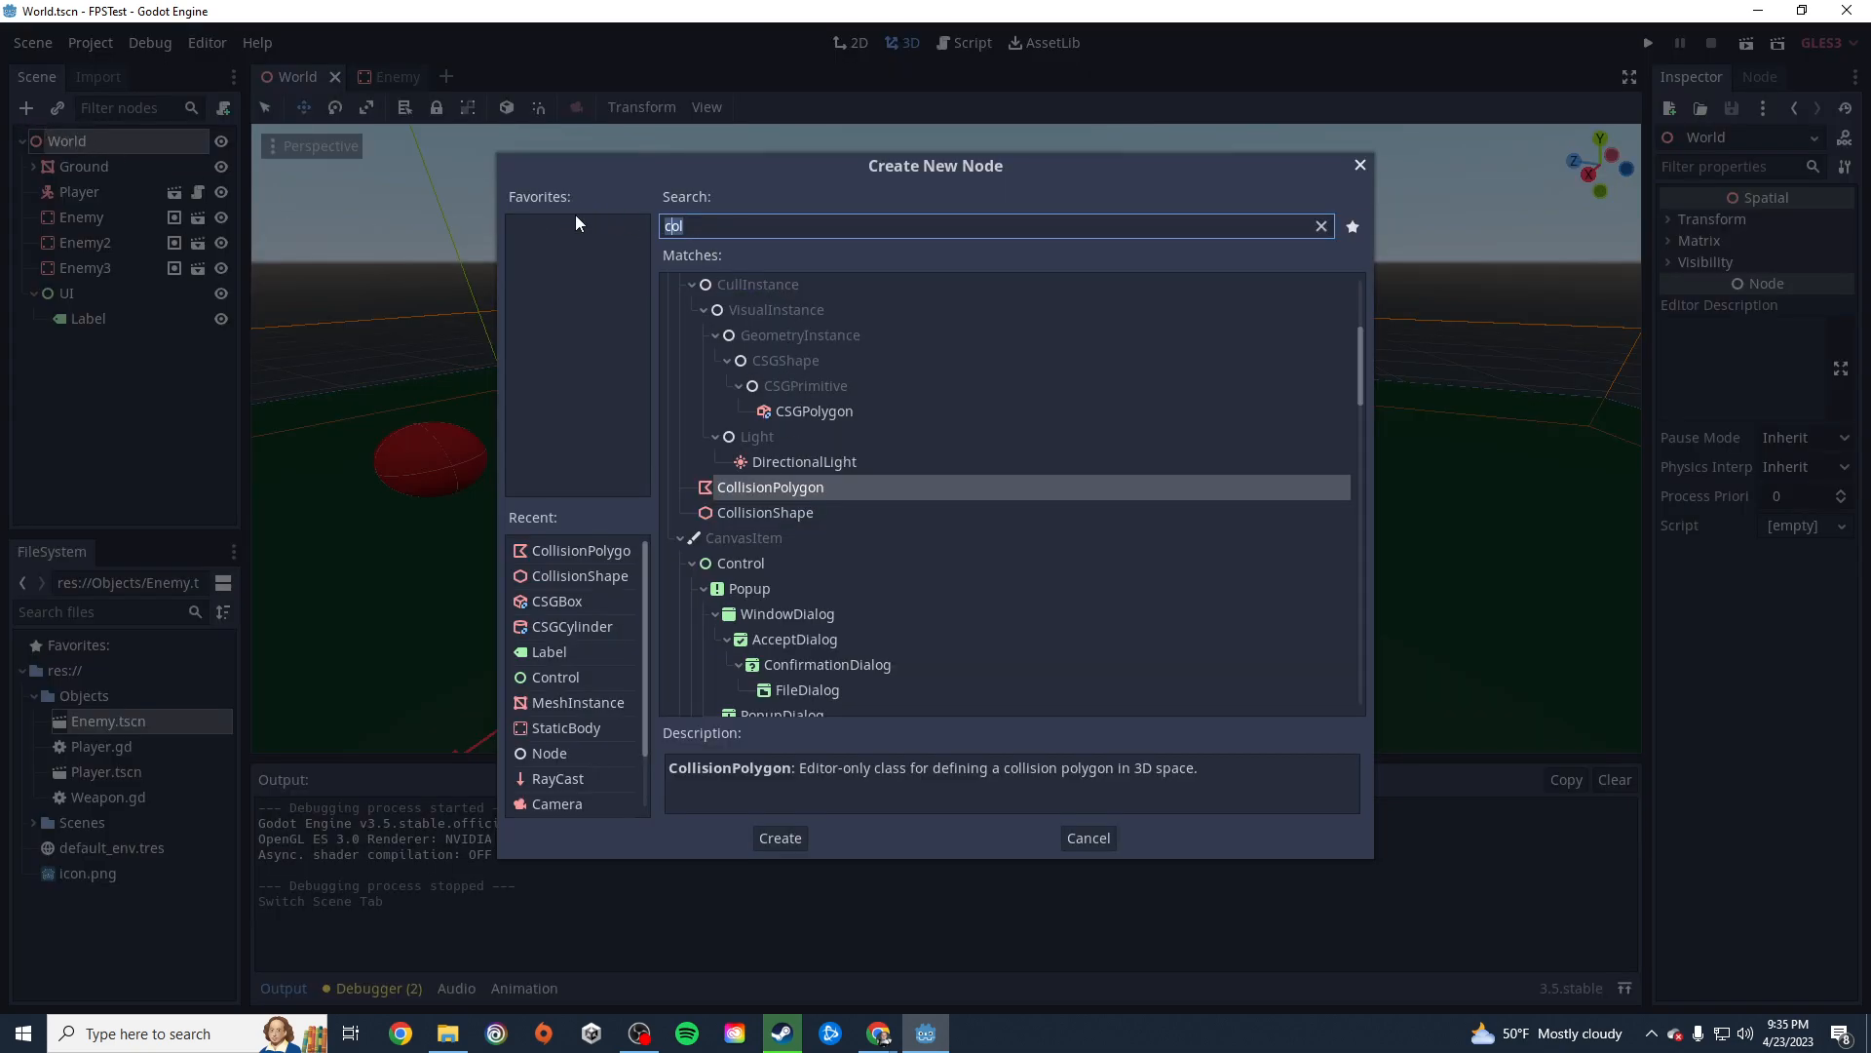
{"action": "type", "text": "mesh"}
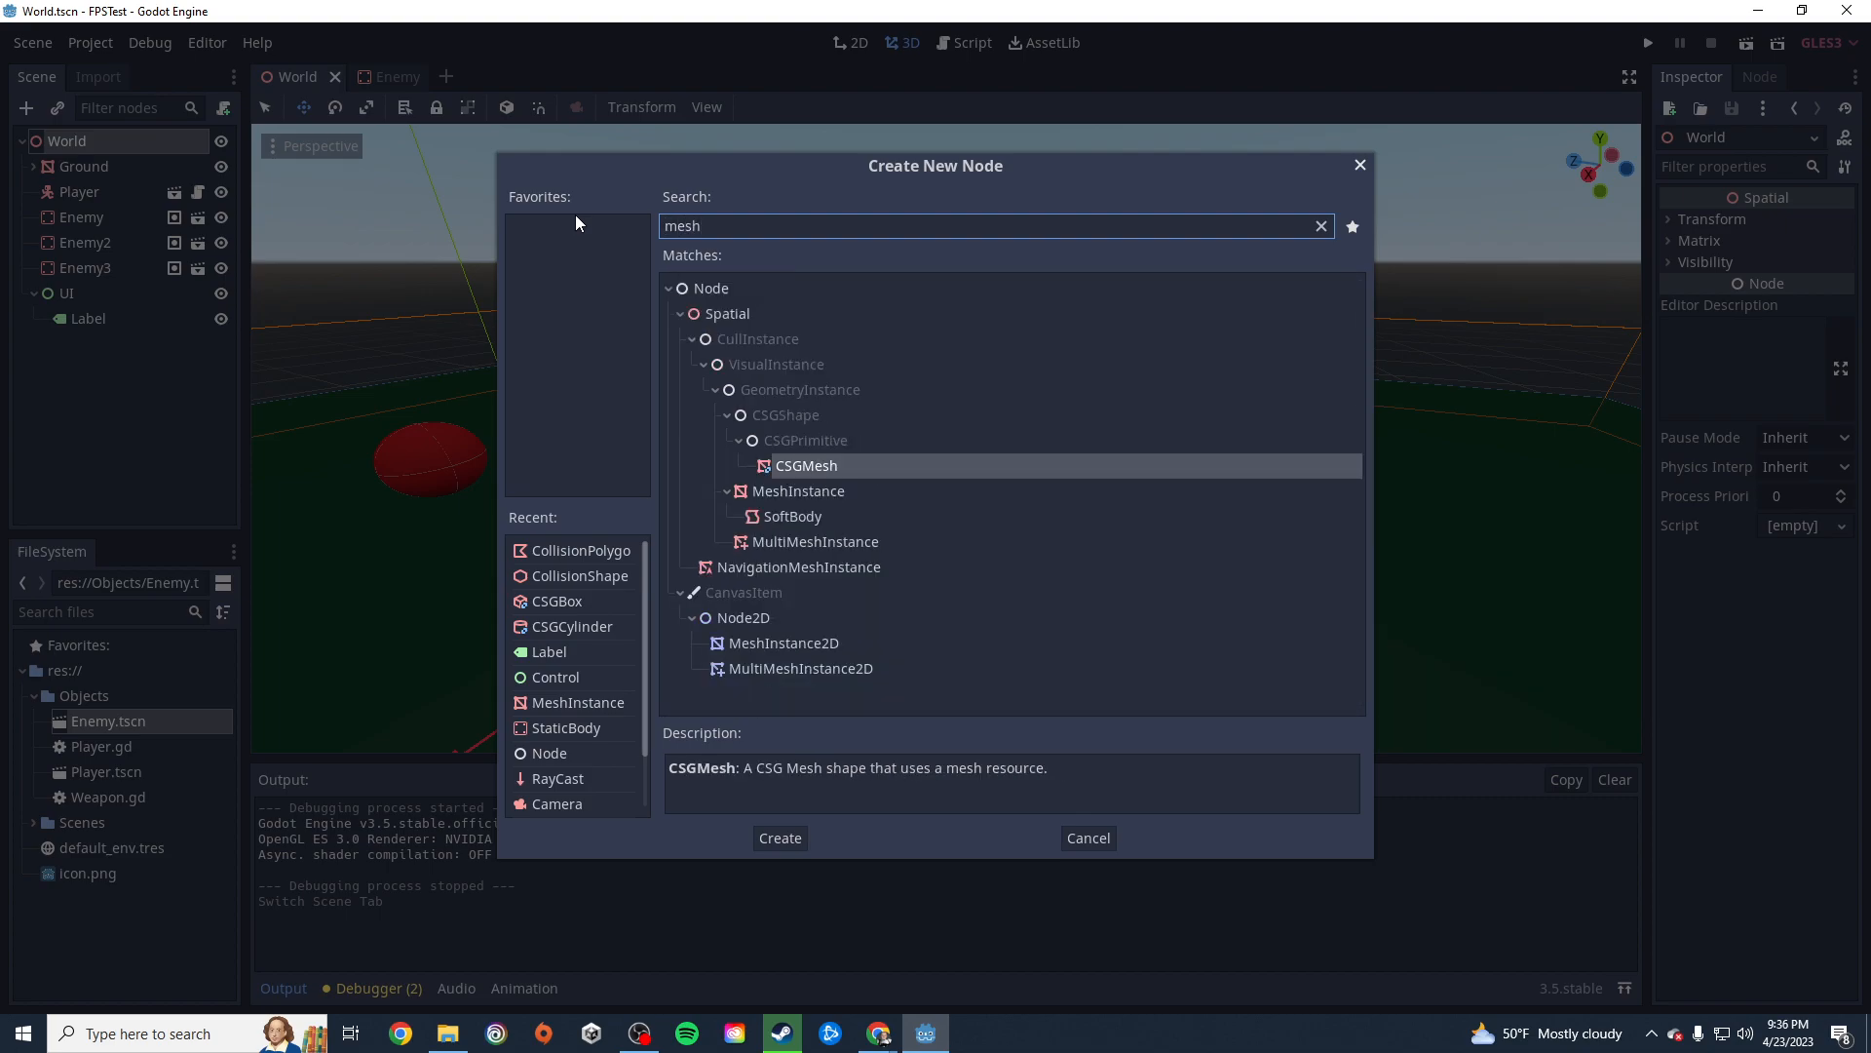
{"action": "left_click", "coordinate": [739, 442]}
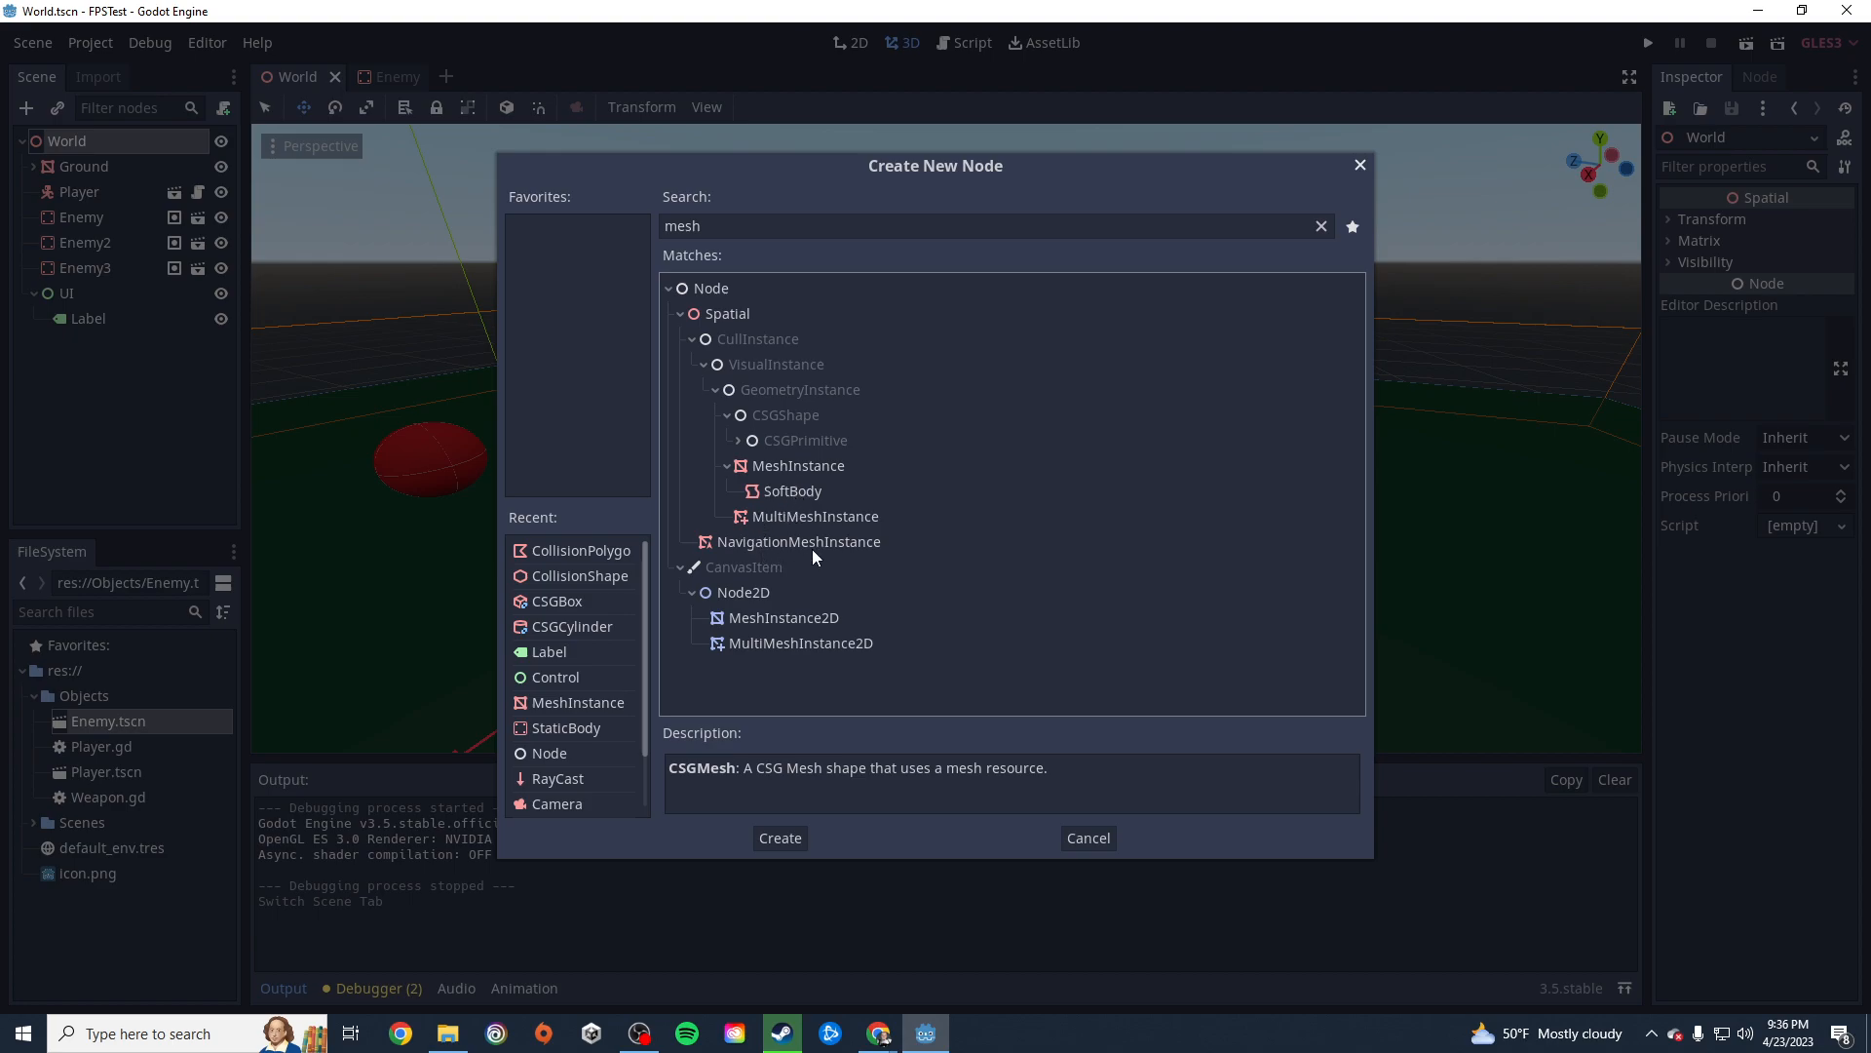
{"action": "left_click", "coordinate": [727, 466]}
{"action": "left_click", "coordinate": [728, 466]}
{"action": "left_click", "coordinate": [795, 466]}
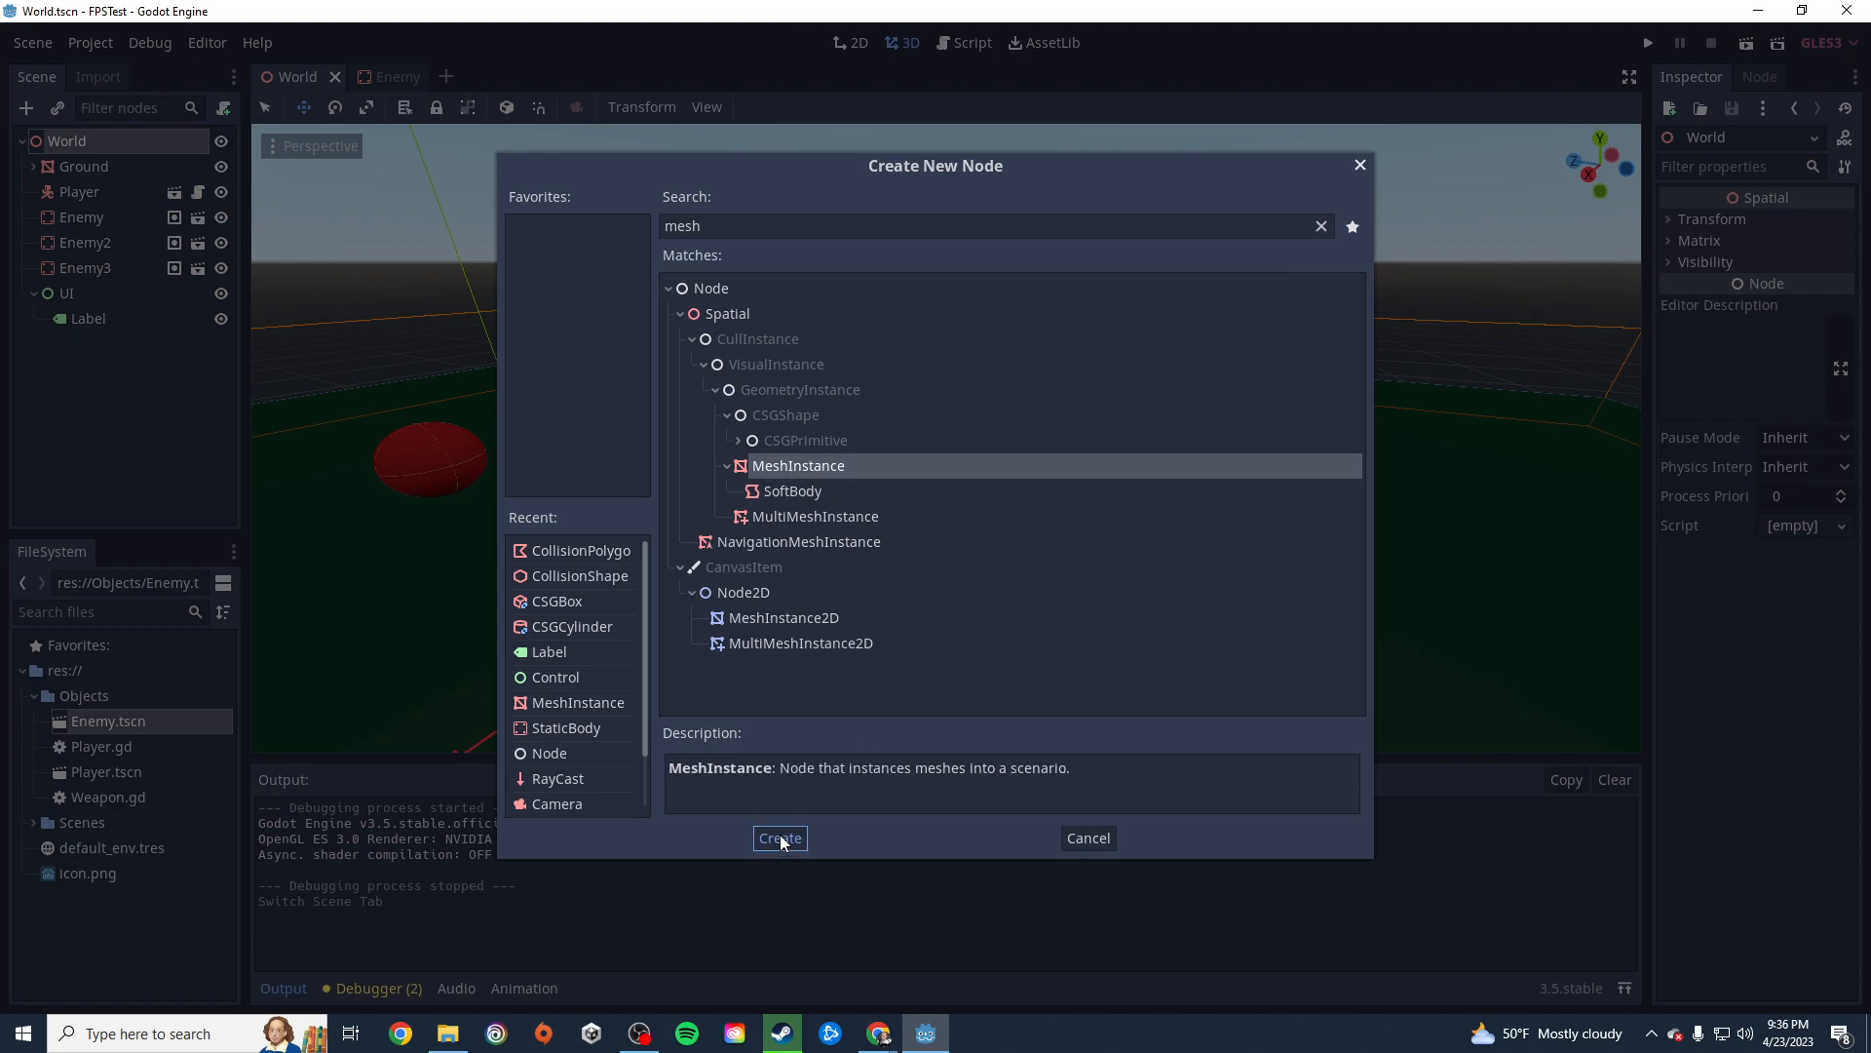
{"action": "left_click", "coordinate": [779, 836]}
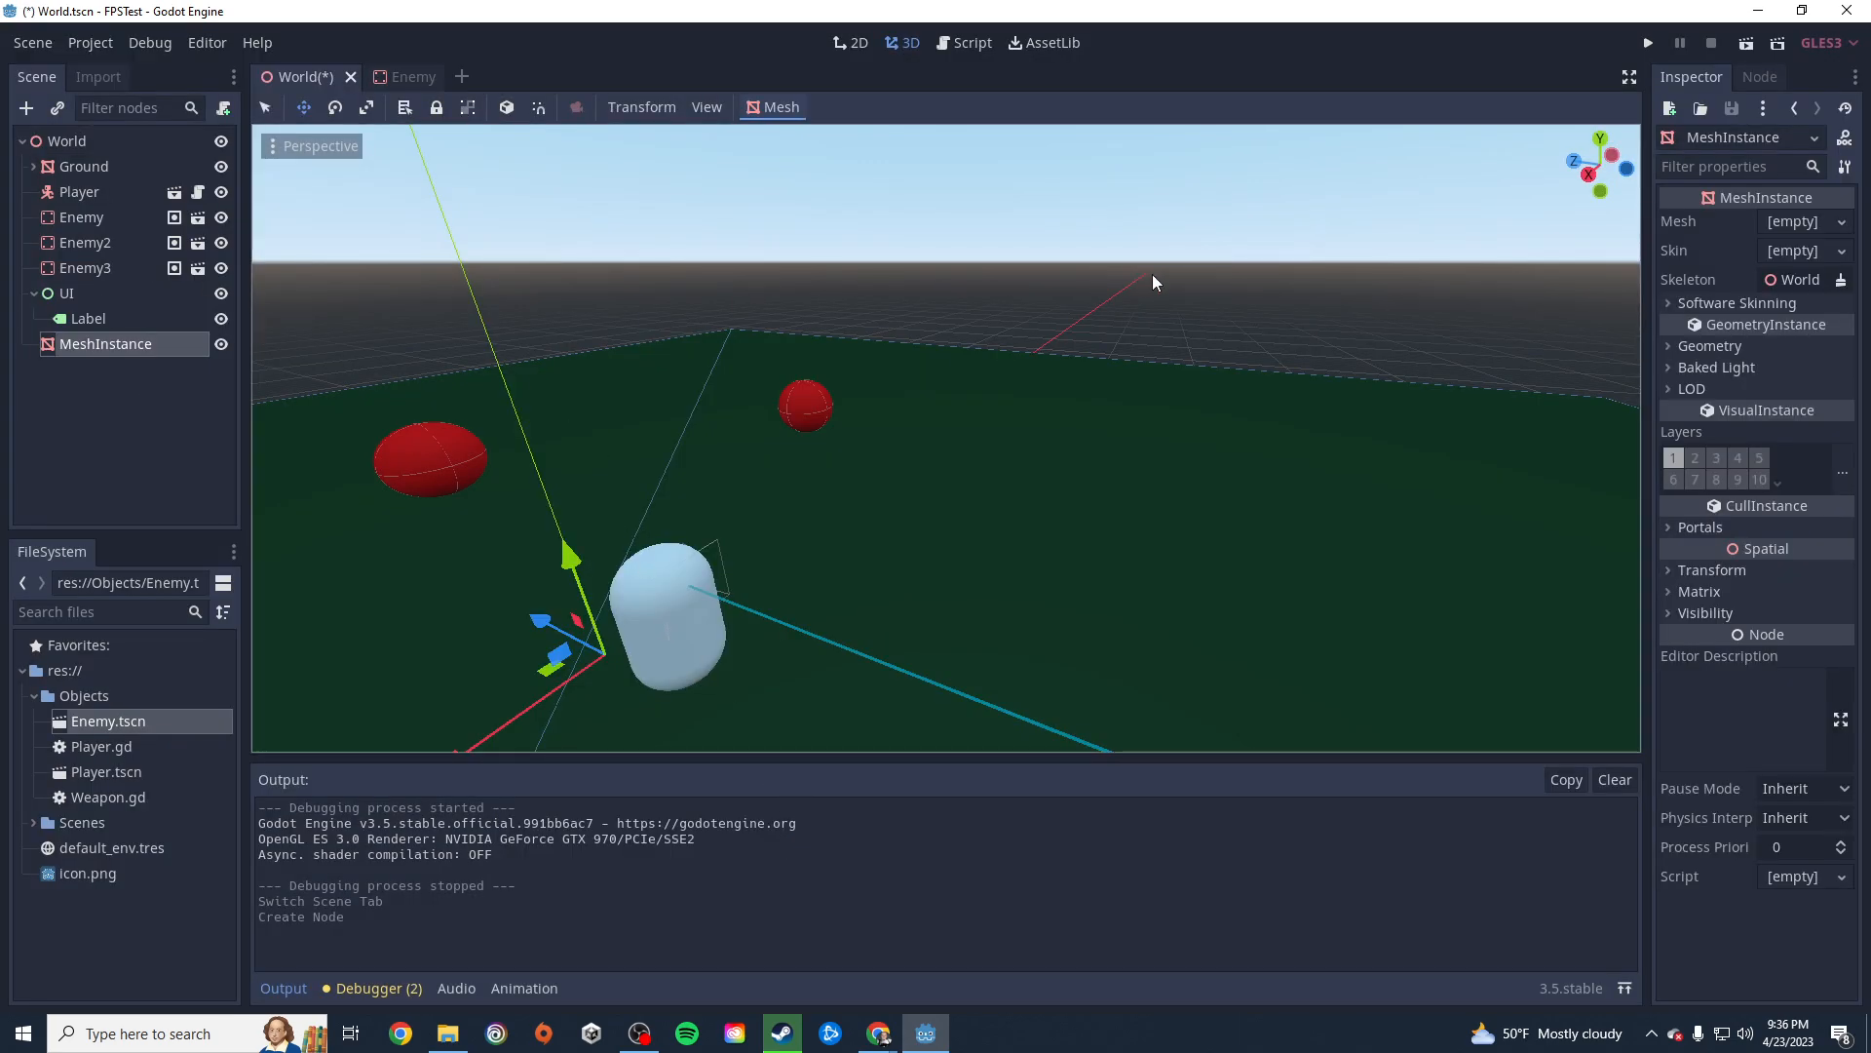
Move the new MeshInstance away from the Ground's origin and check which mesh operations are available for it.
{"action": "left_click_drag", "start_coordinate": [572, 552], "coordinate": [873, 461]}
{"action": "left_click", "coordinate": [775, 108]}
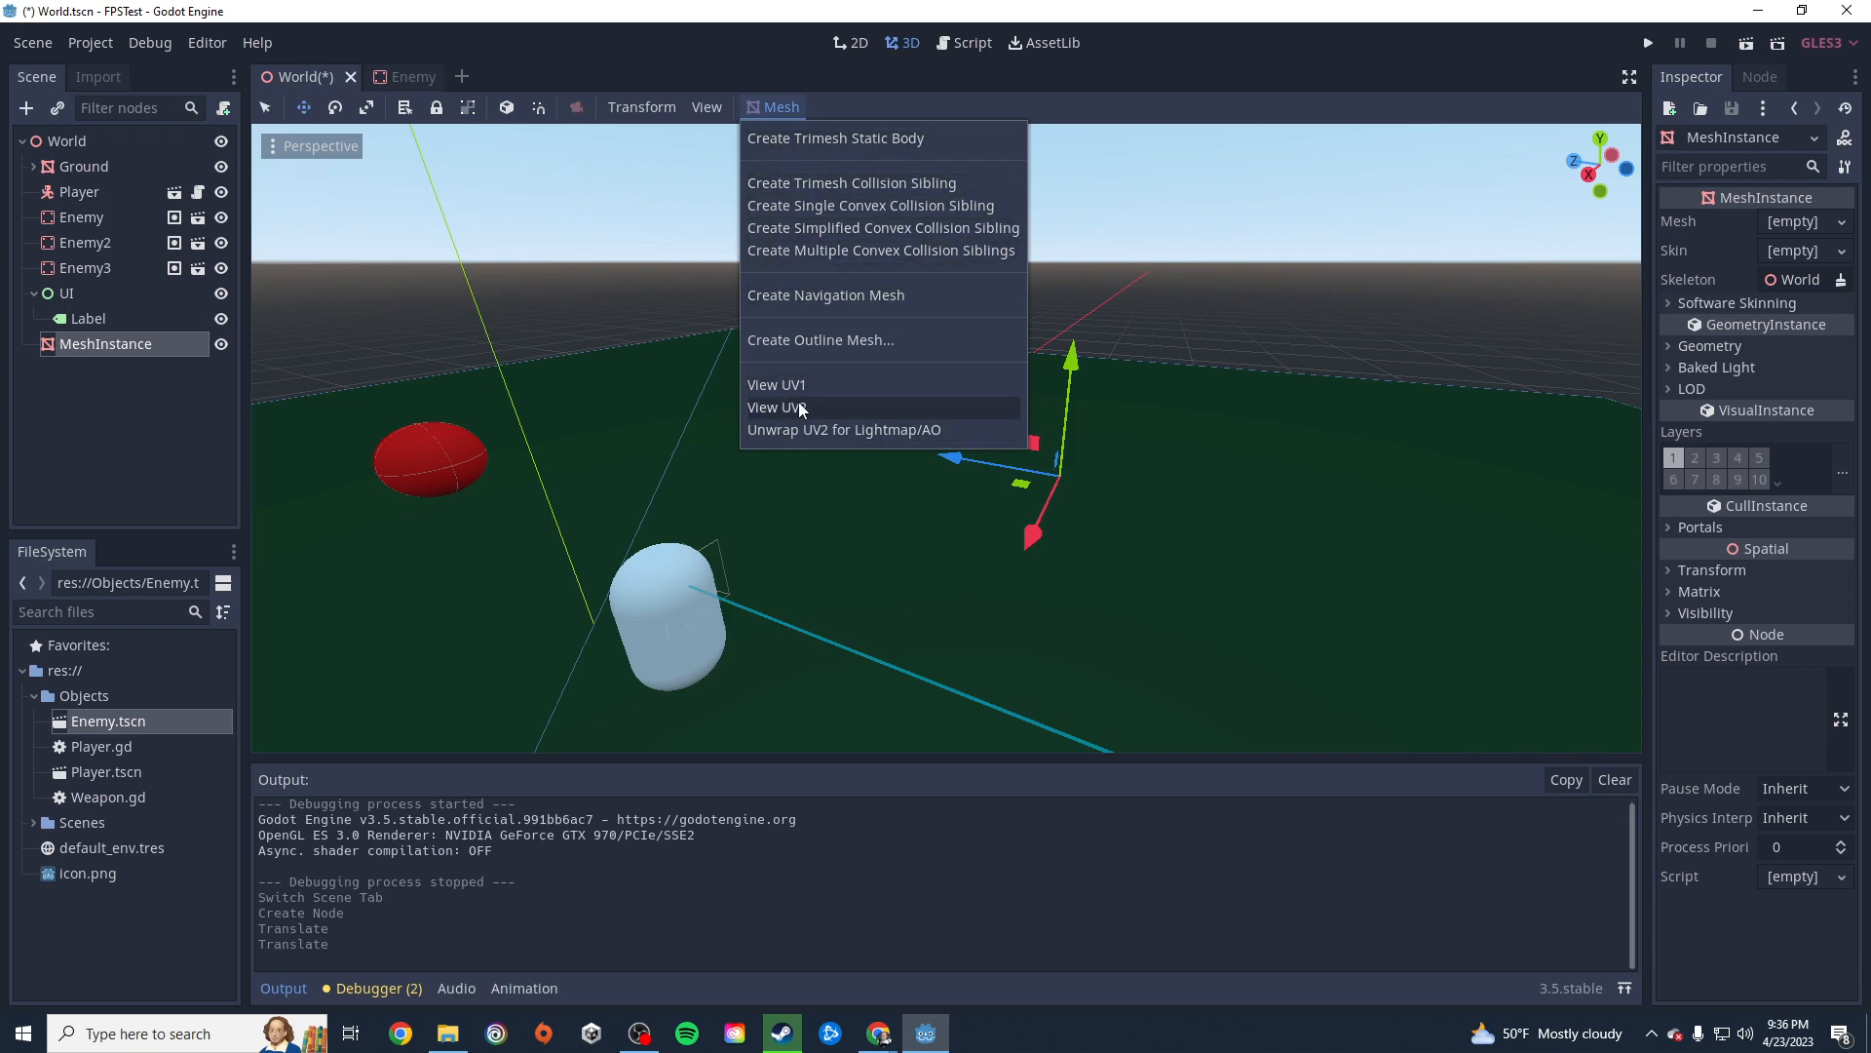
{"action": "left_click", "coordinate": [766, 138]}
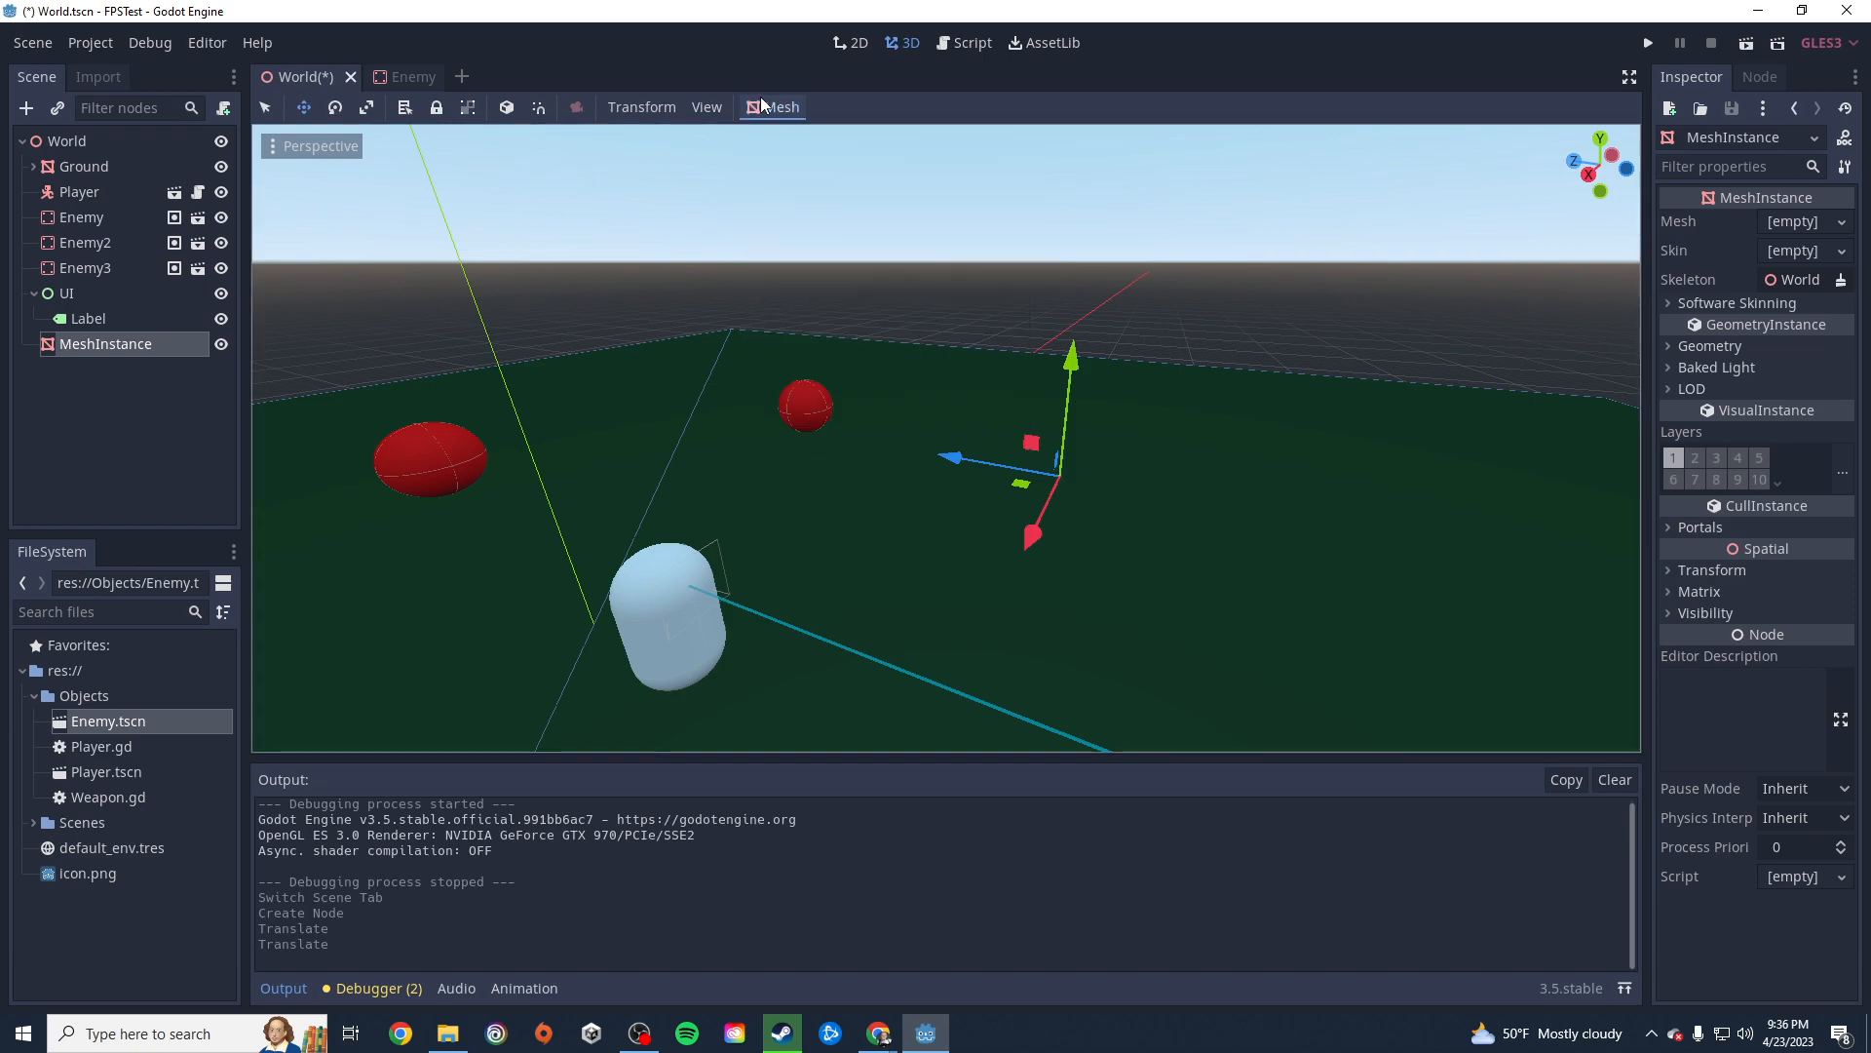
Delete the newly added MeshInstance node from the World scene.
{"action": "right_click", "coordinate": [114, 338]}
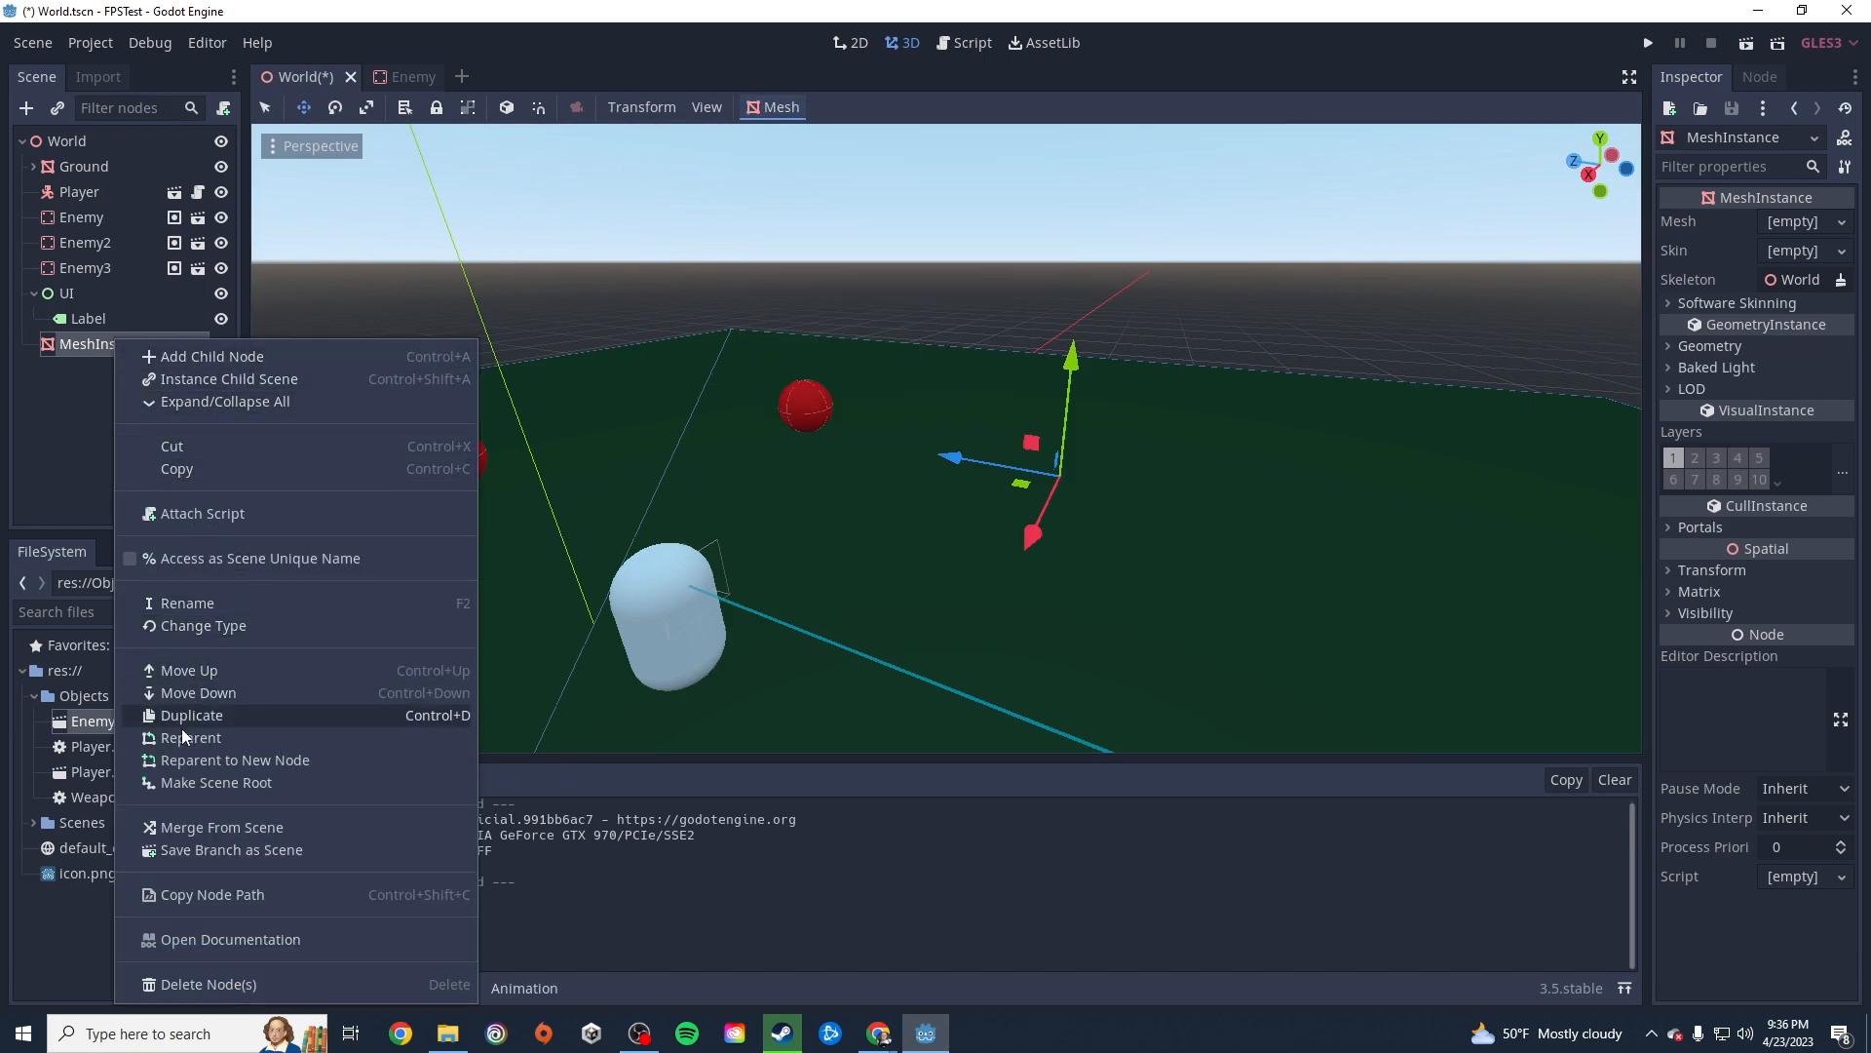
{"action": "left_click", "coordinate": [200, 984]}
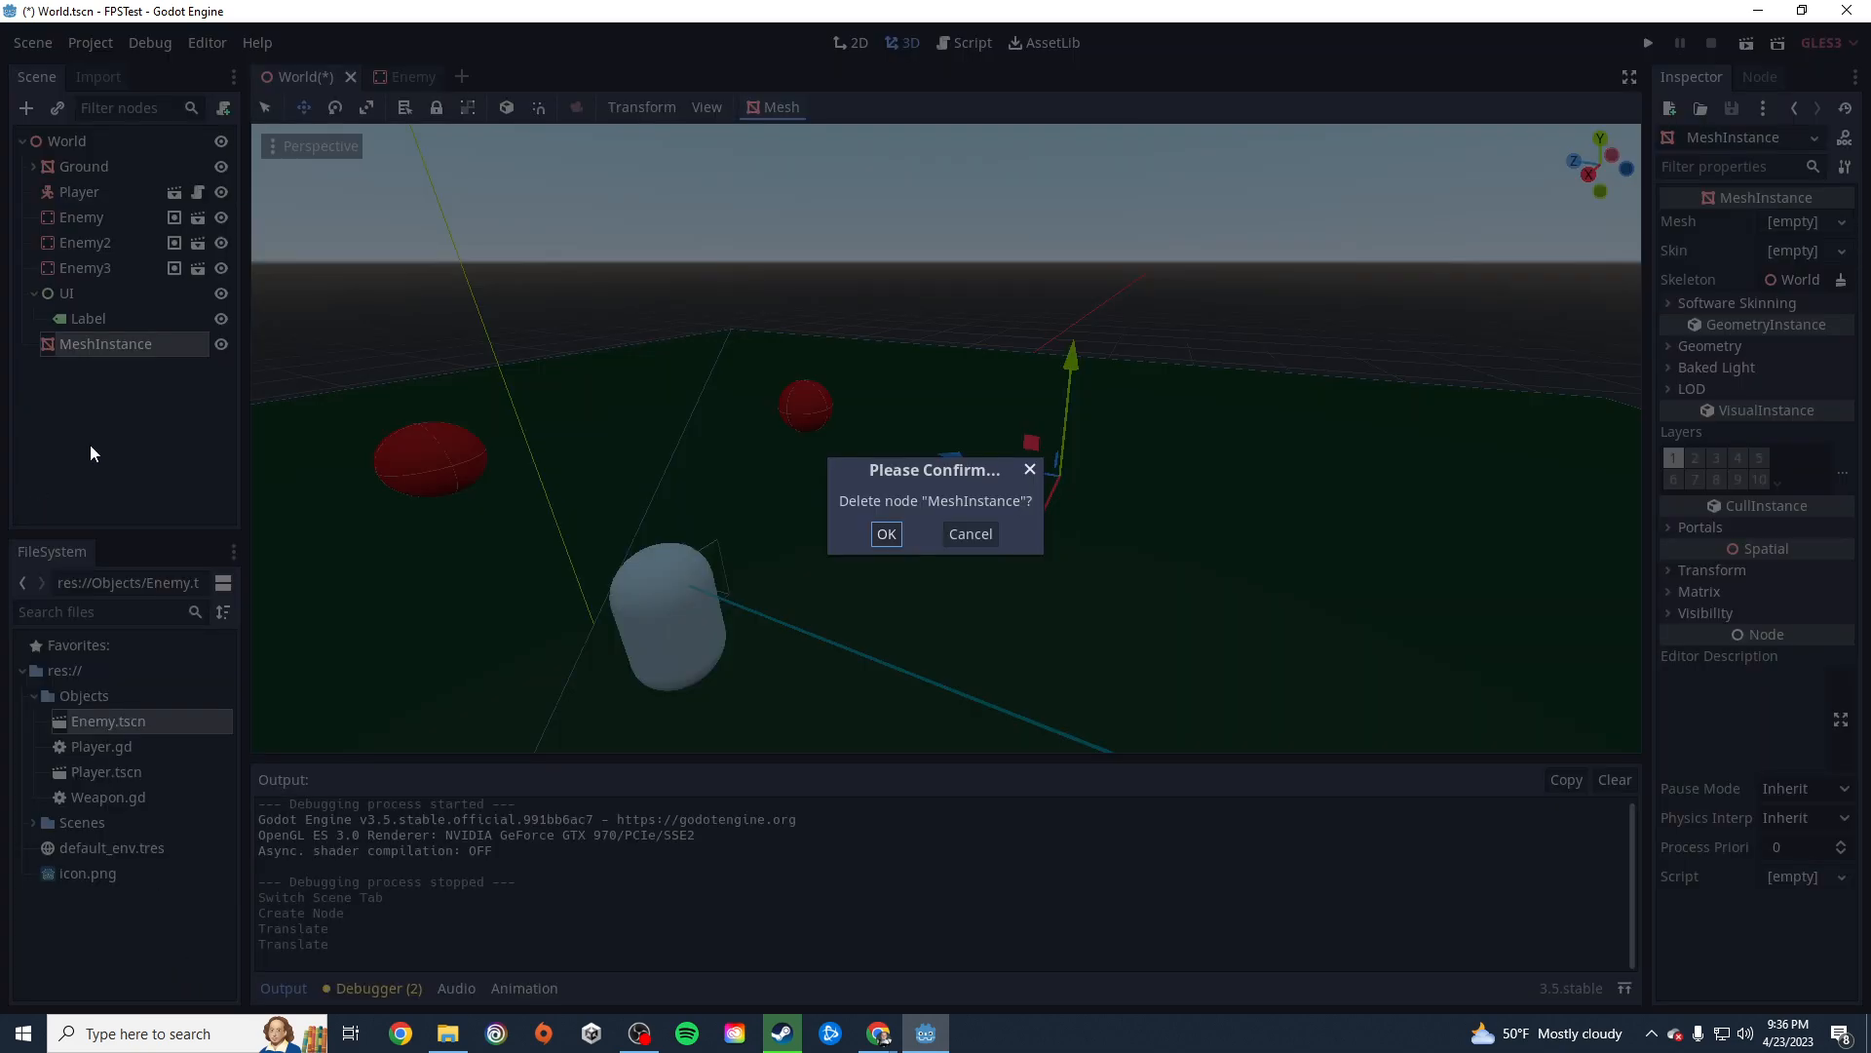
{"action": "left_click", "coordinate": [882, 534]}
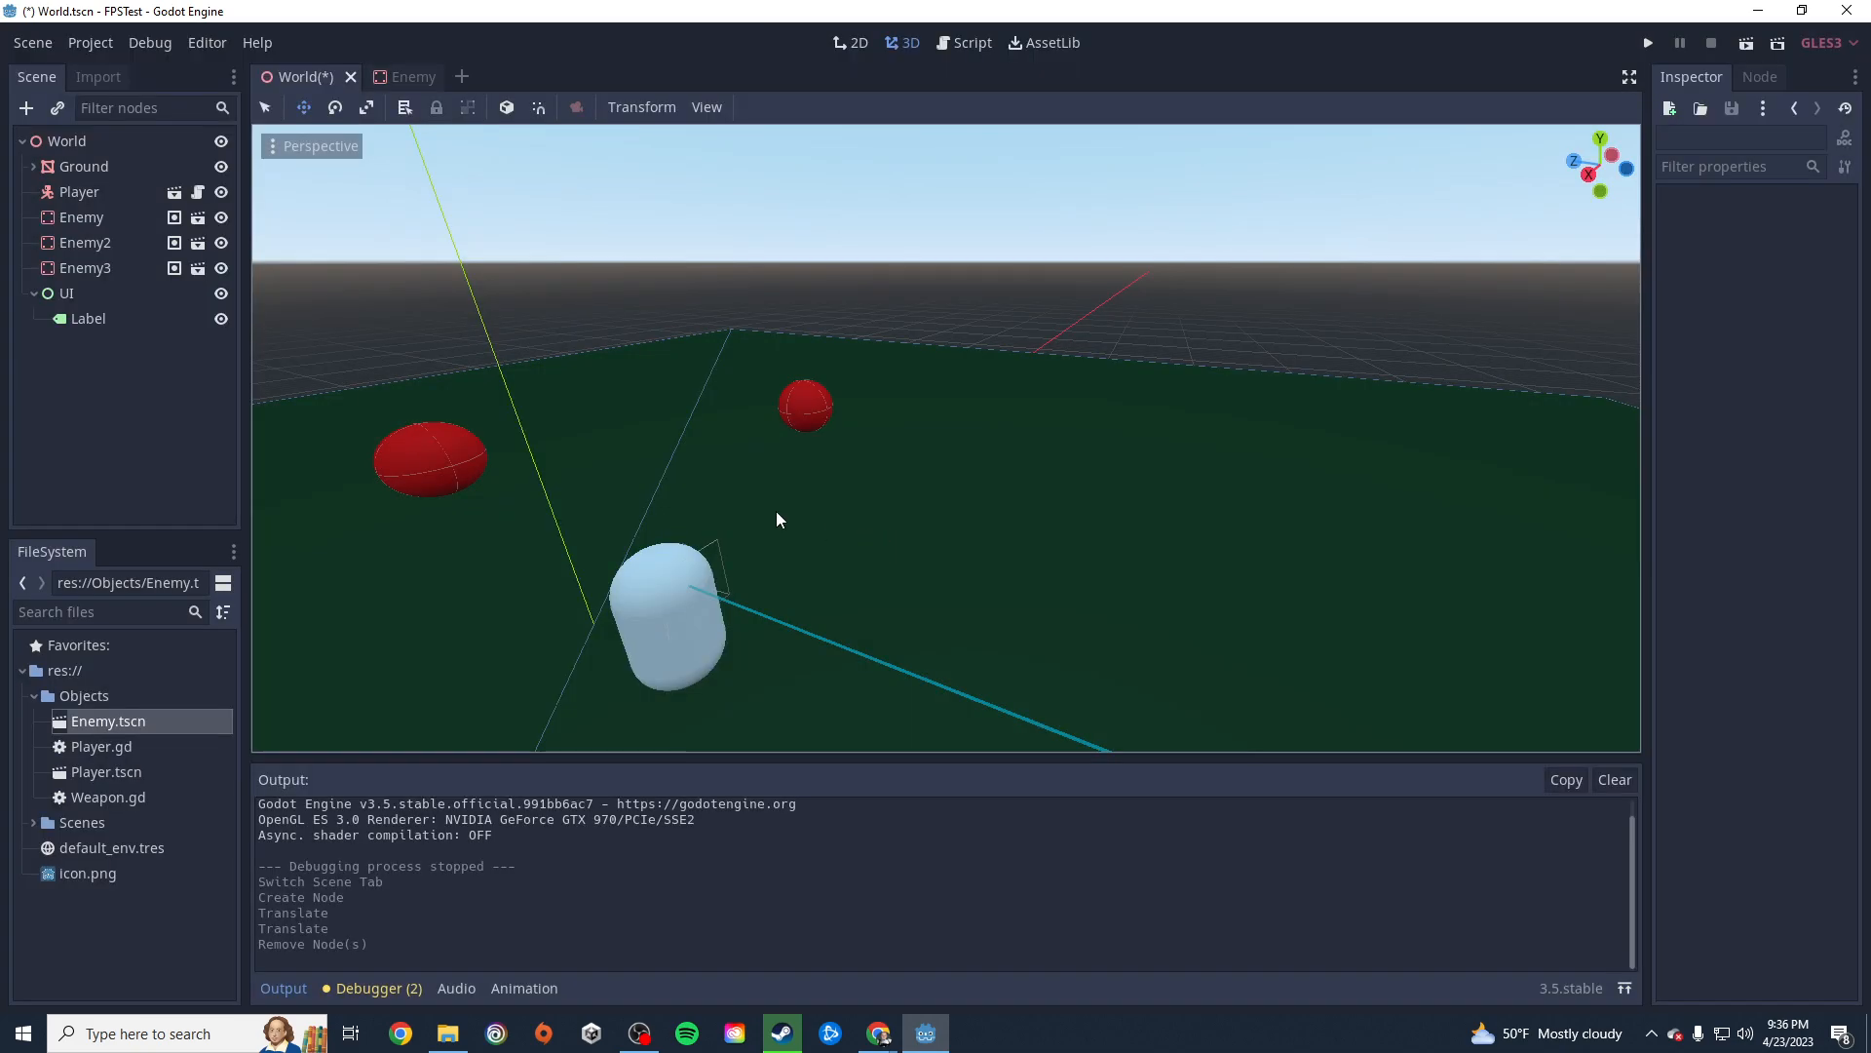
Expand the Ground node and examine its StaticBody and the extent of its CollisionShape relative to the ground mesh.
{"action": "left_click", "coordinate": [80, 168]}
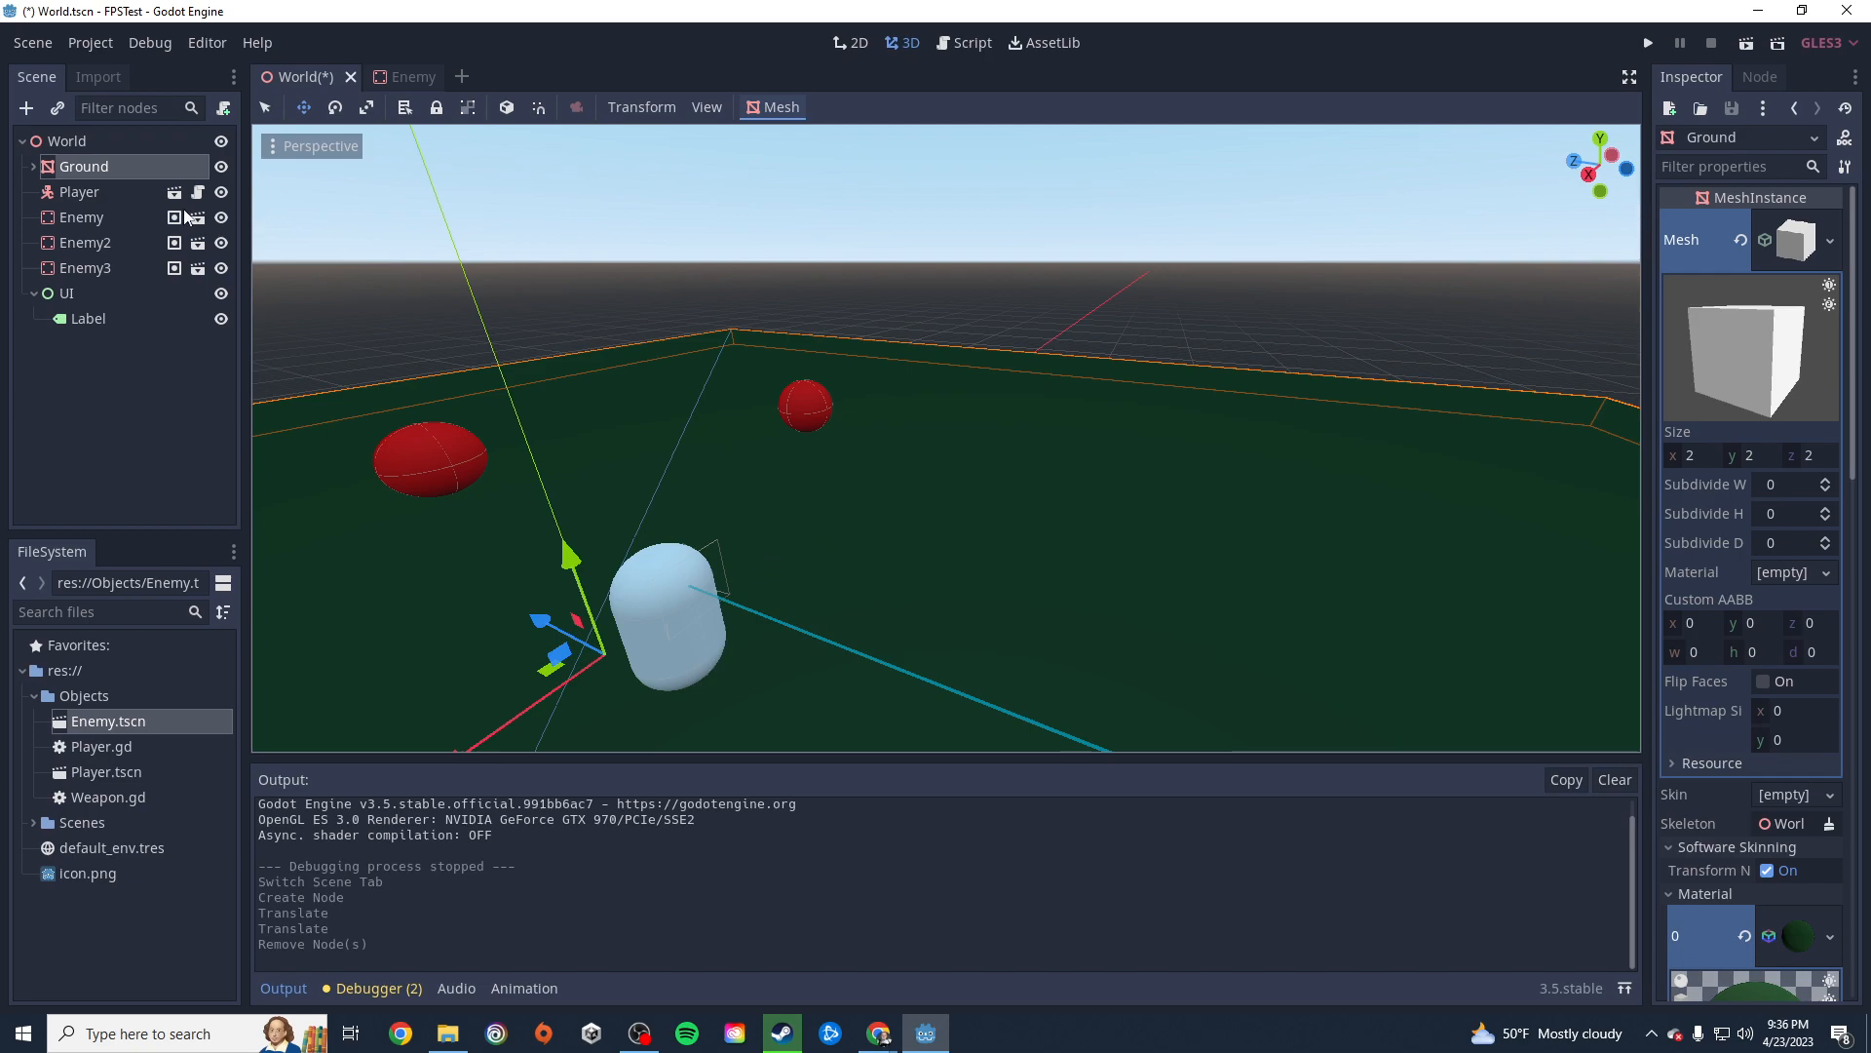
{"action": "right_click", "coordinate": [78, 164]}
{"action": "left_click", "coordinate": [35, 169]}
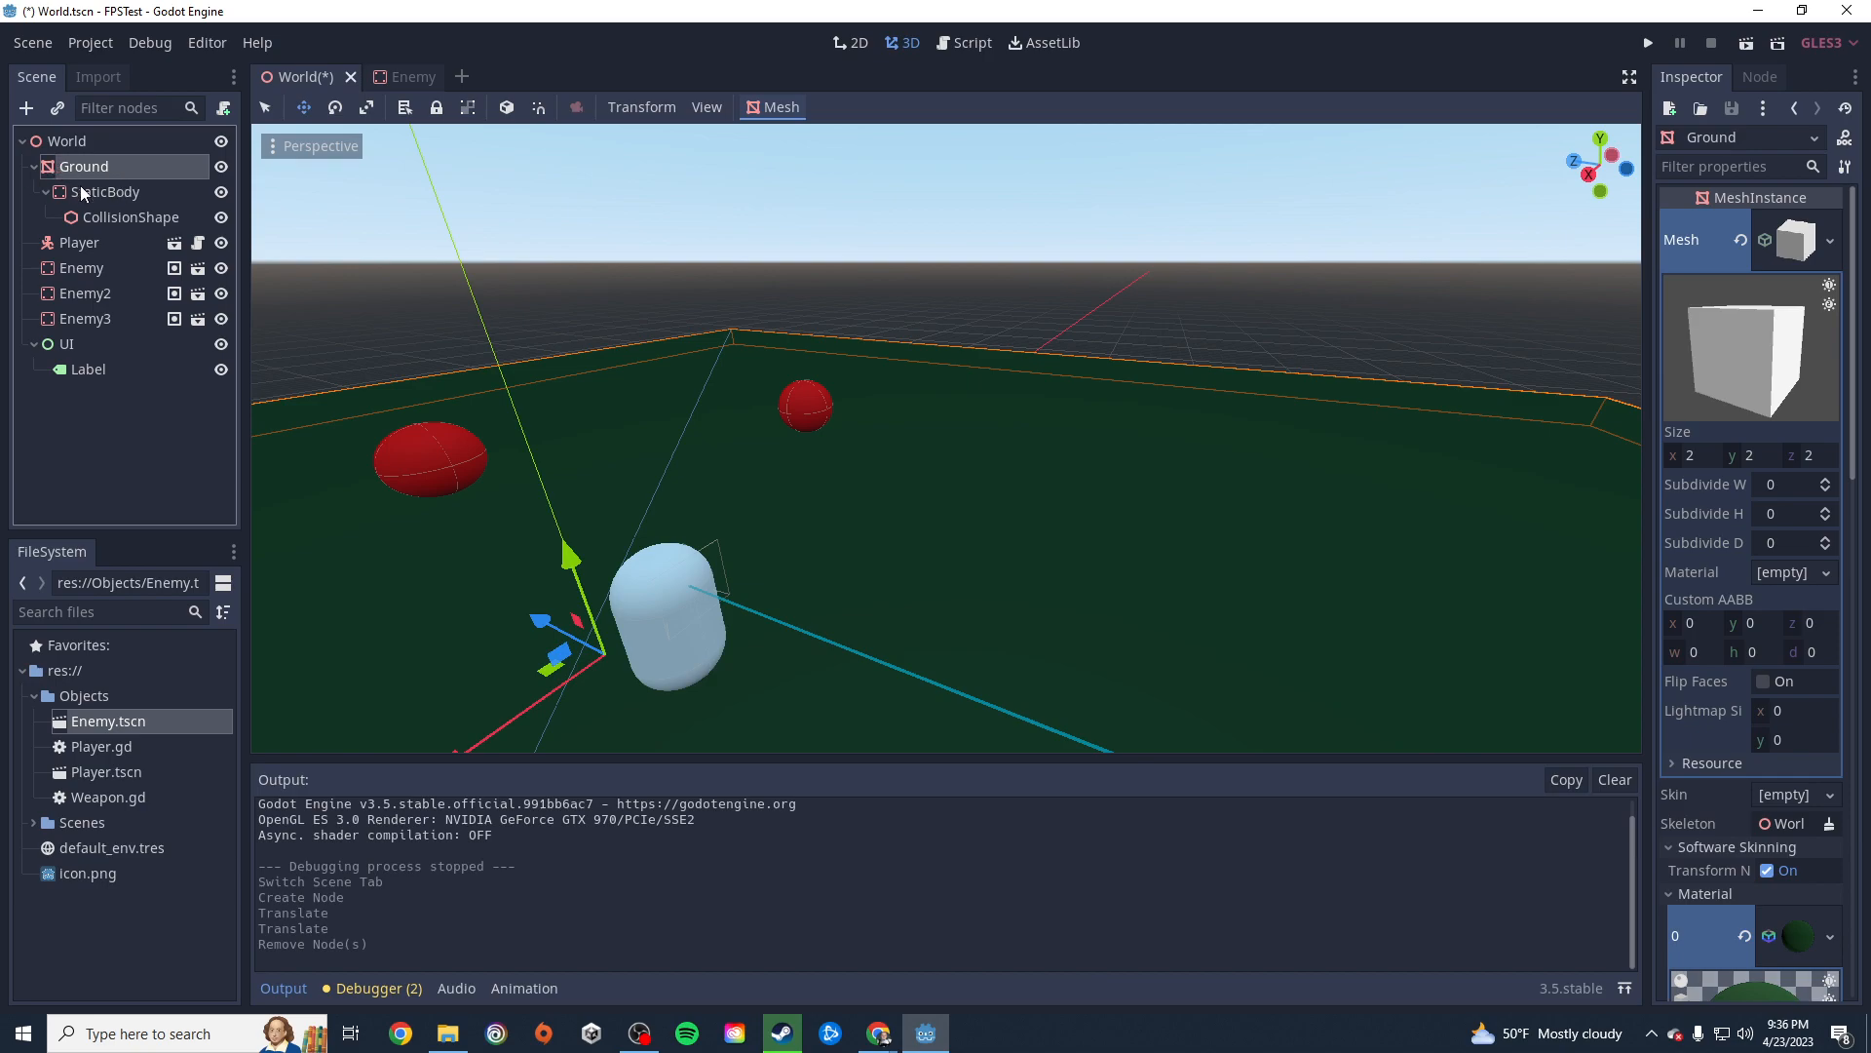
{"action": "left_click", "coordinate": [116, 193]}
{"action": "left_click", "coordinate": [129, 218]}
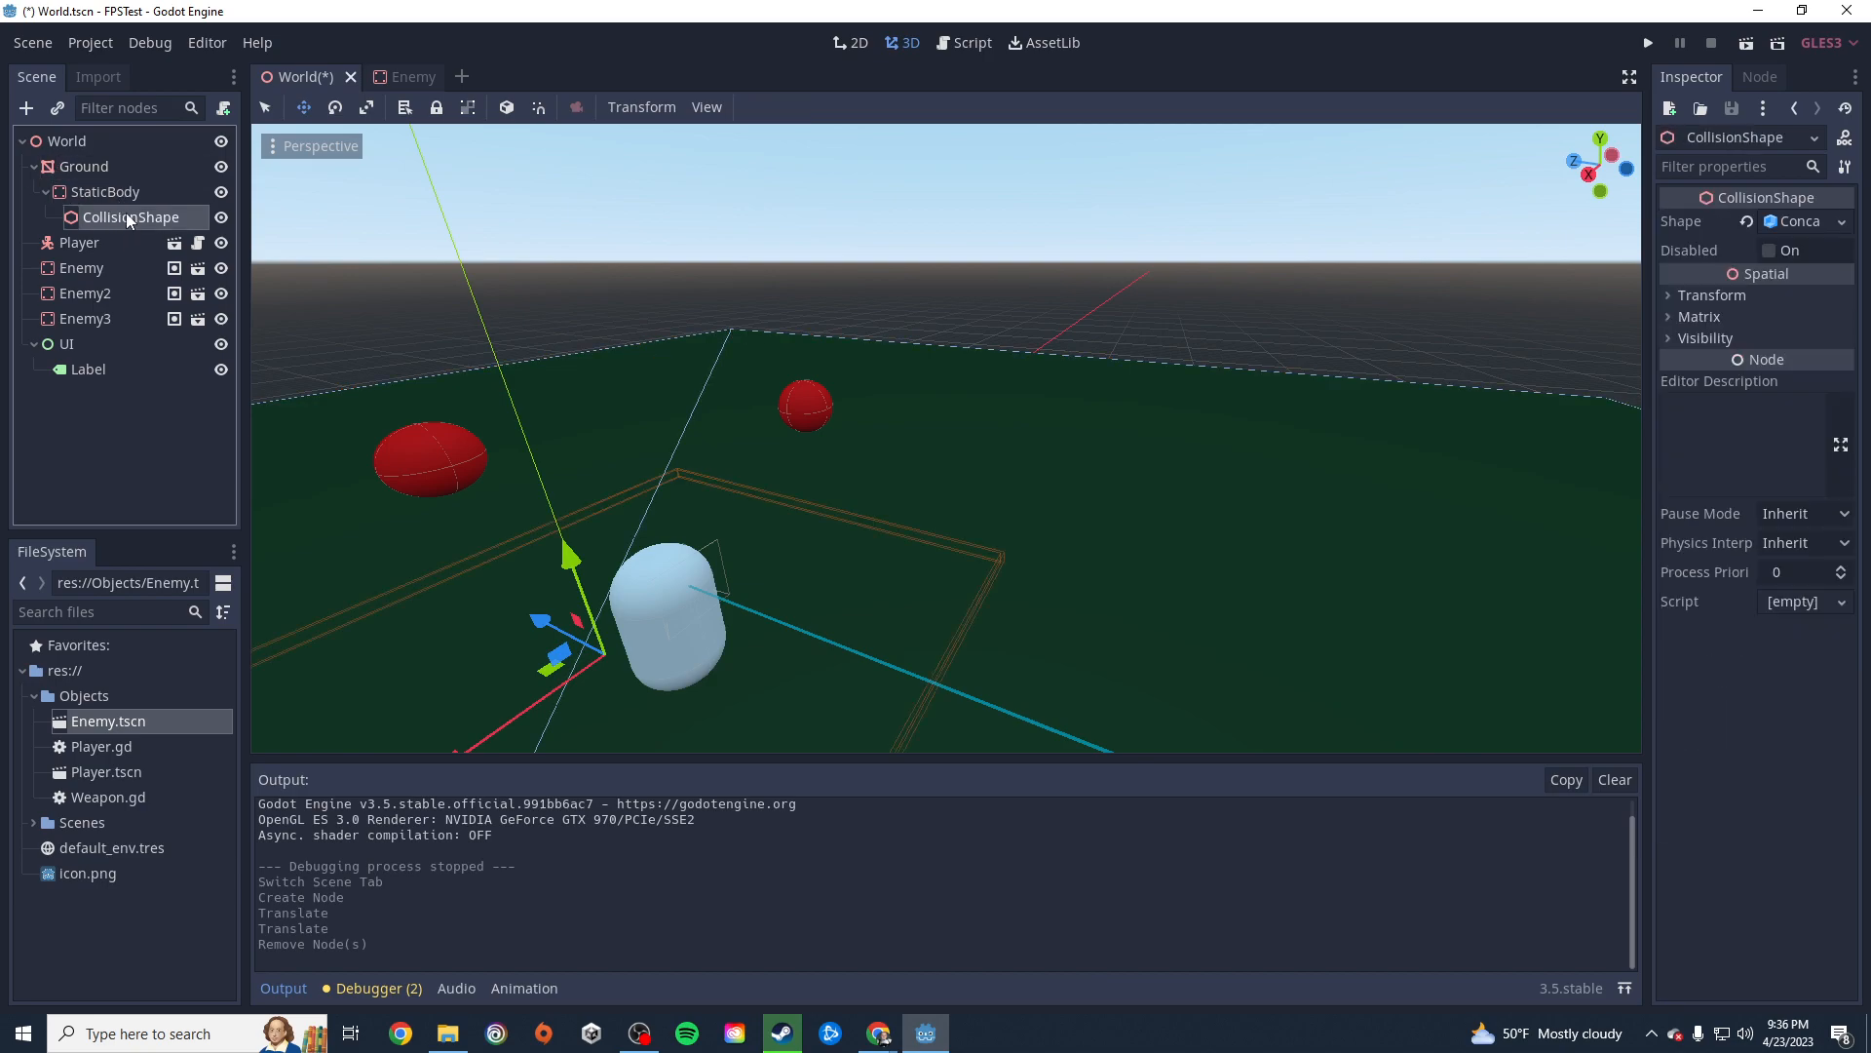
{"action": "middle_click_drag", "start_coordinate": [543, 563], "coordinate": [736, 697]}
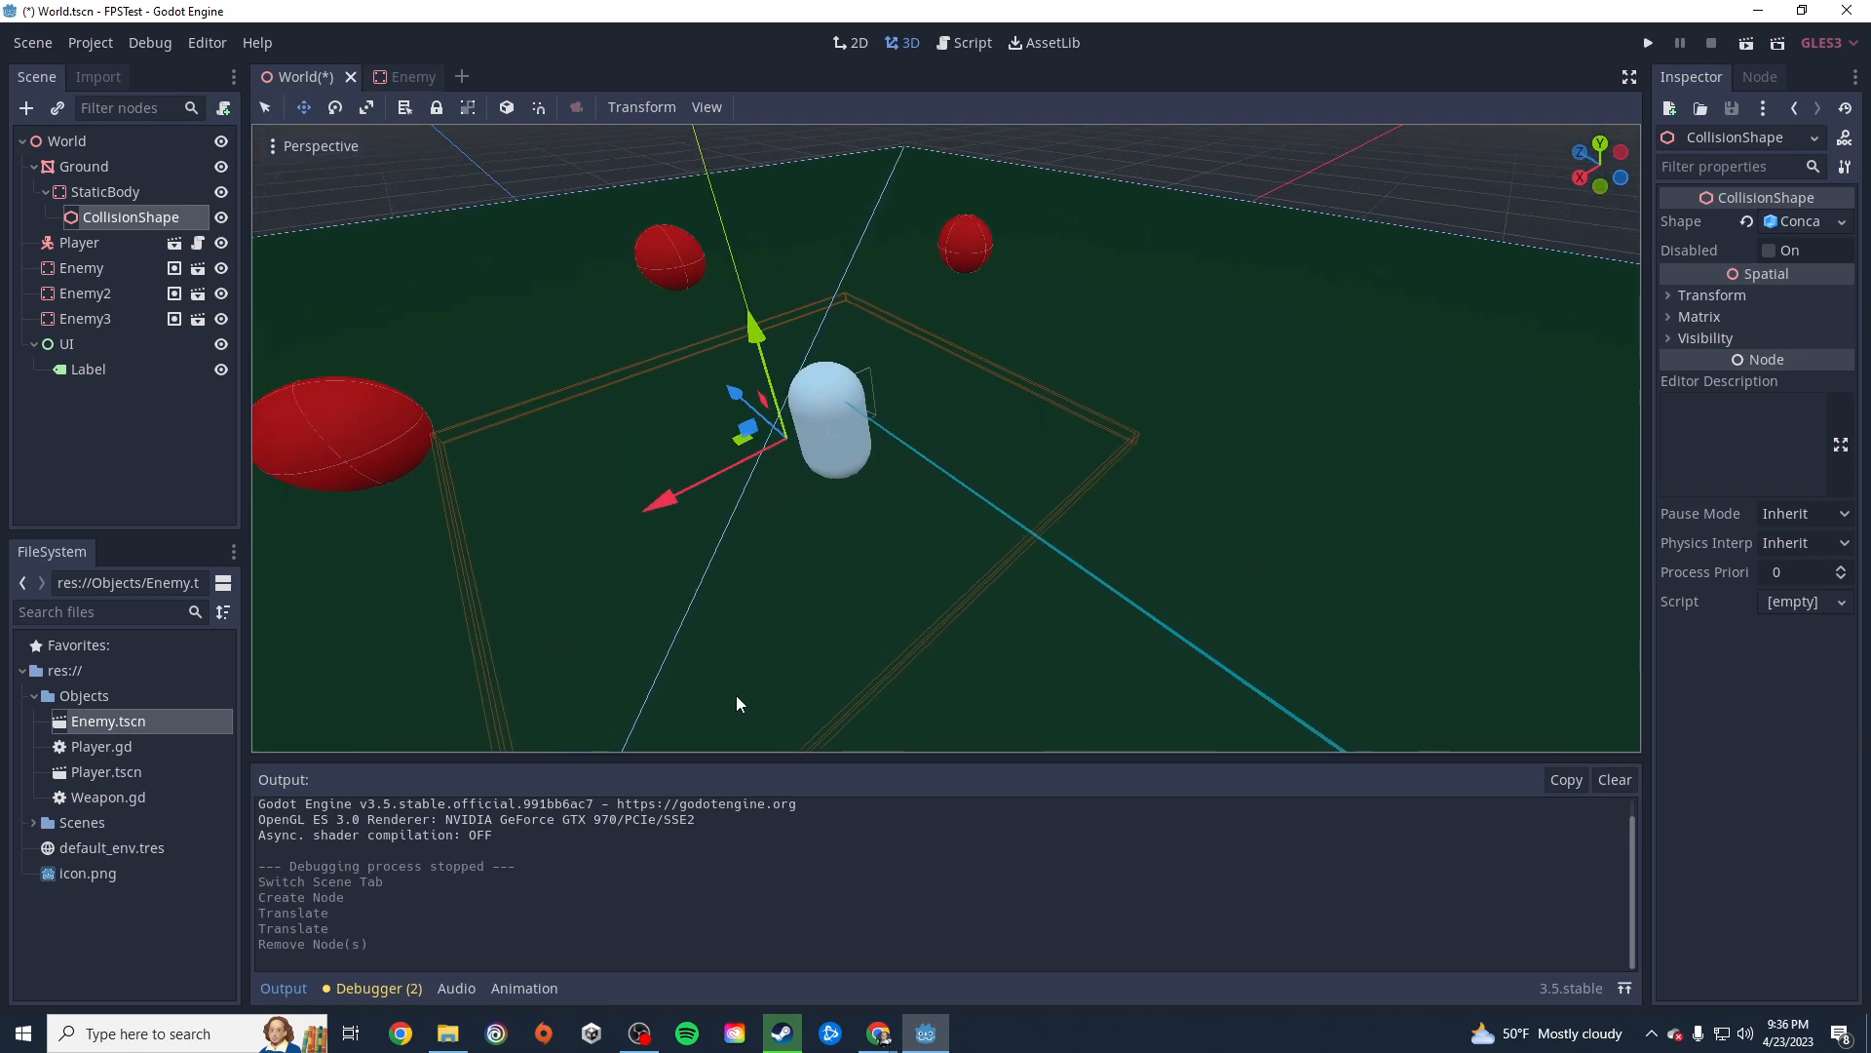
{"action": "middle_click_drag", "start_coordinate": [421, 453], "coordinate": [808, 566]}
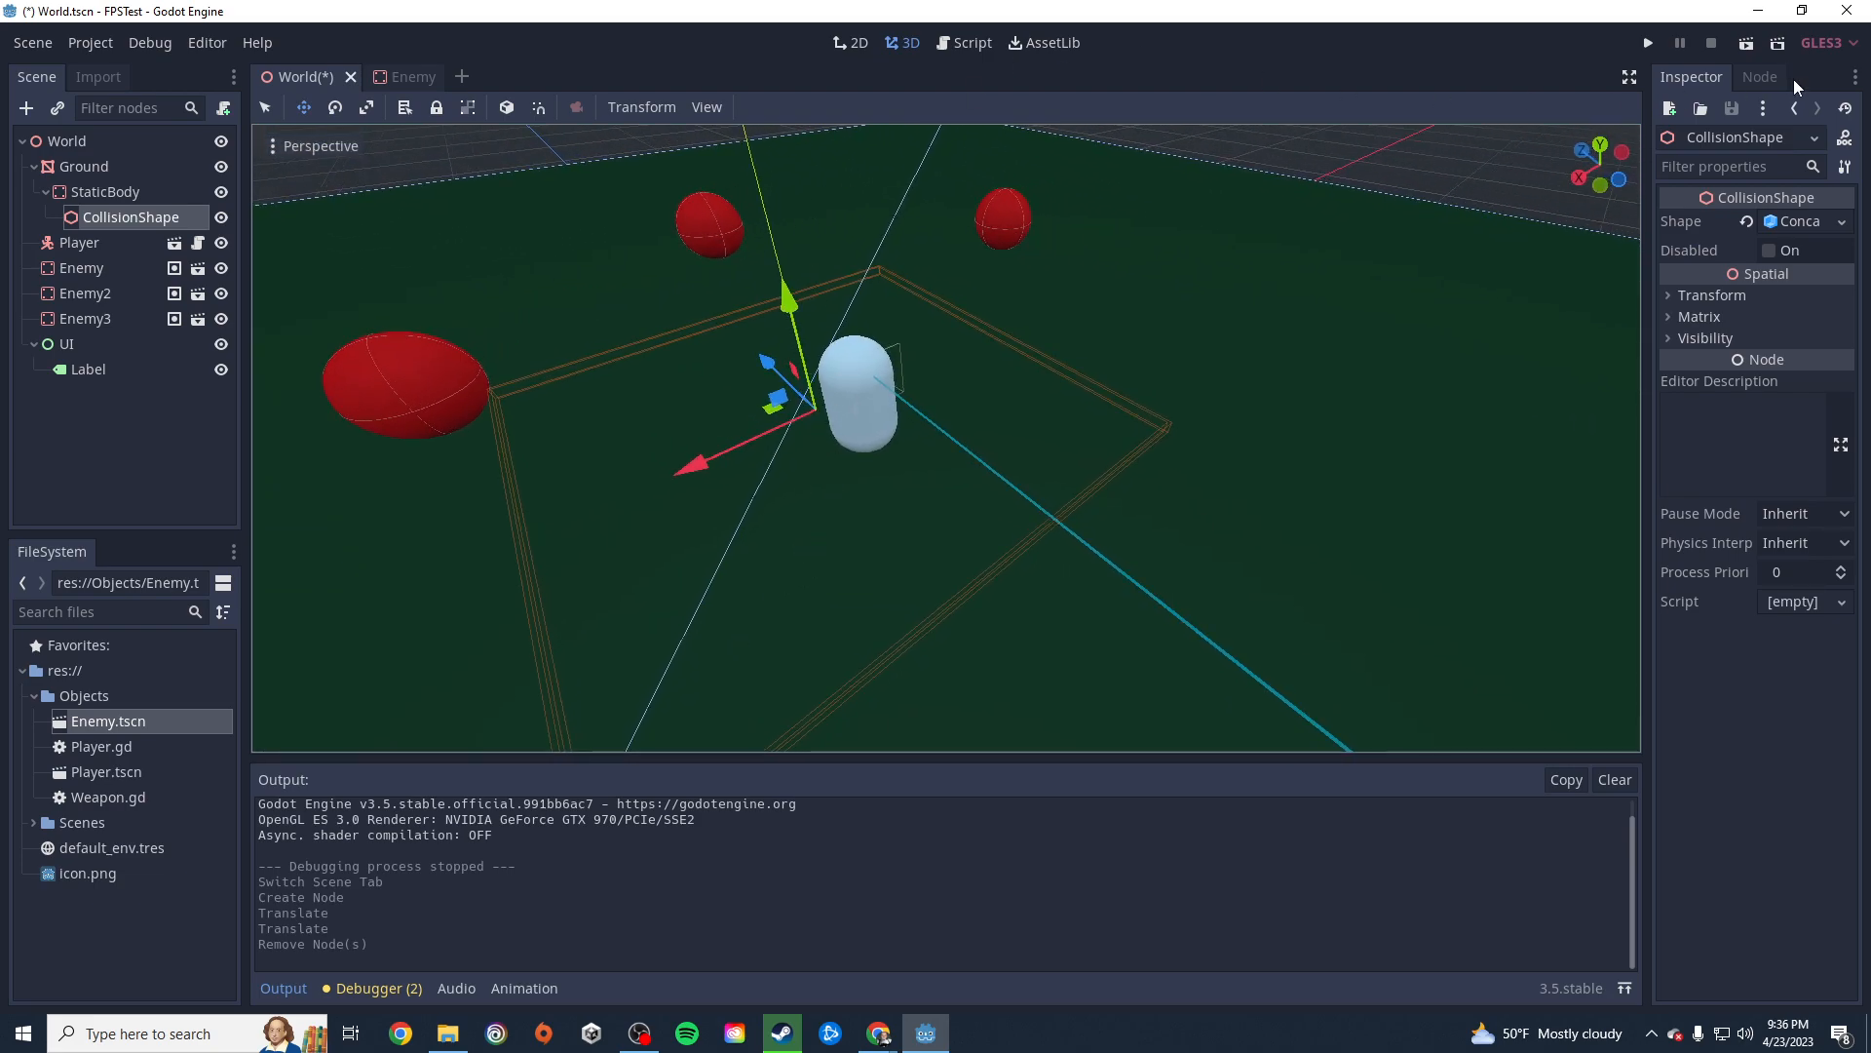
Run the project to view the ground in-game, then close the game window.
{"action": "left_click", "coordinate": [1649, 43]}
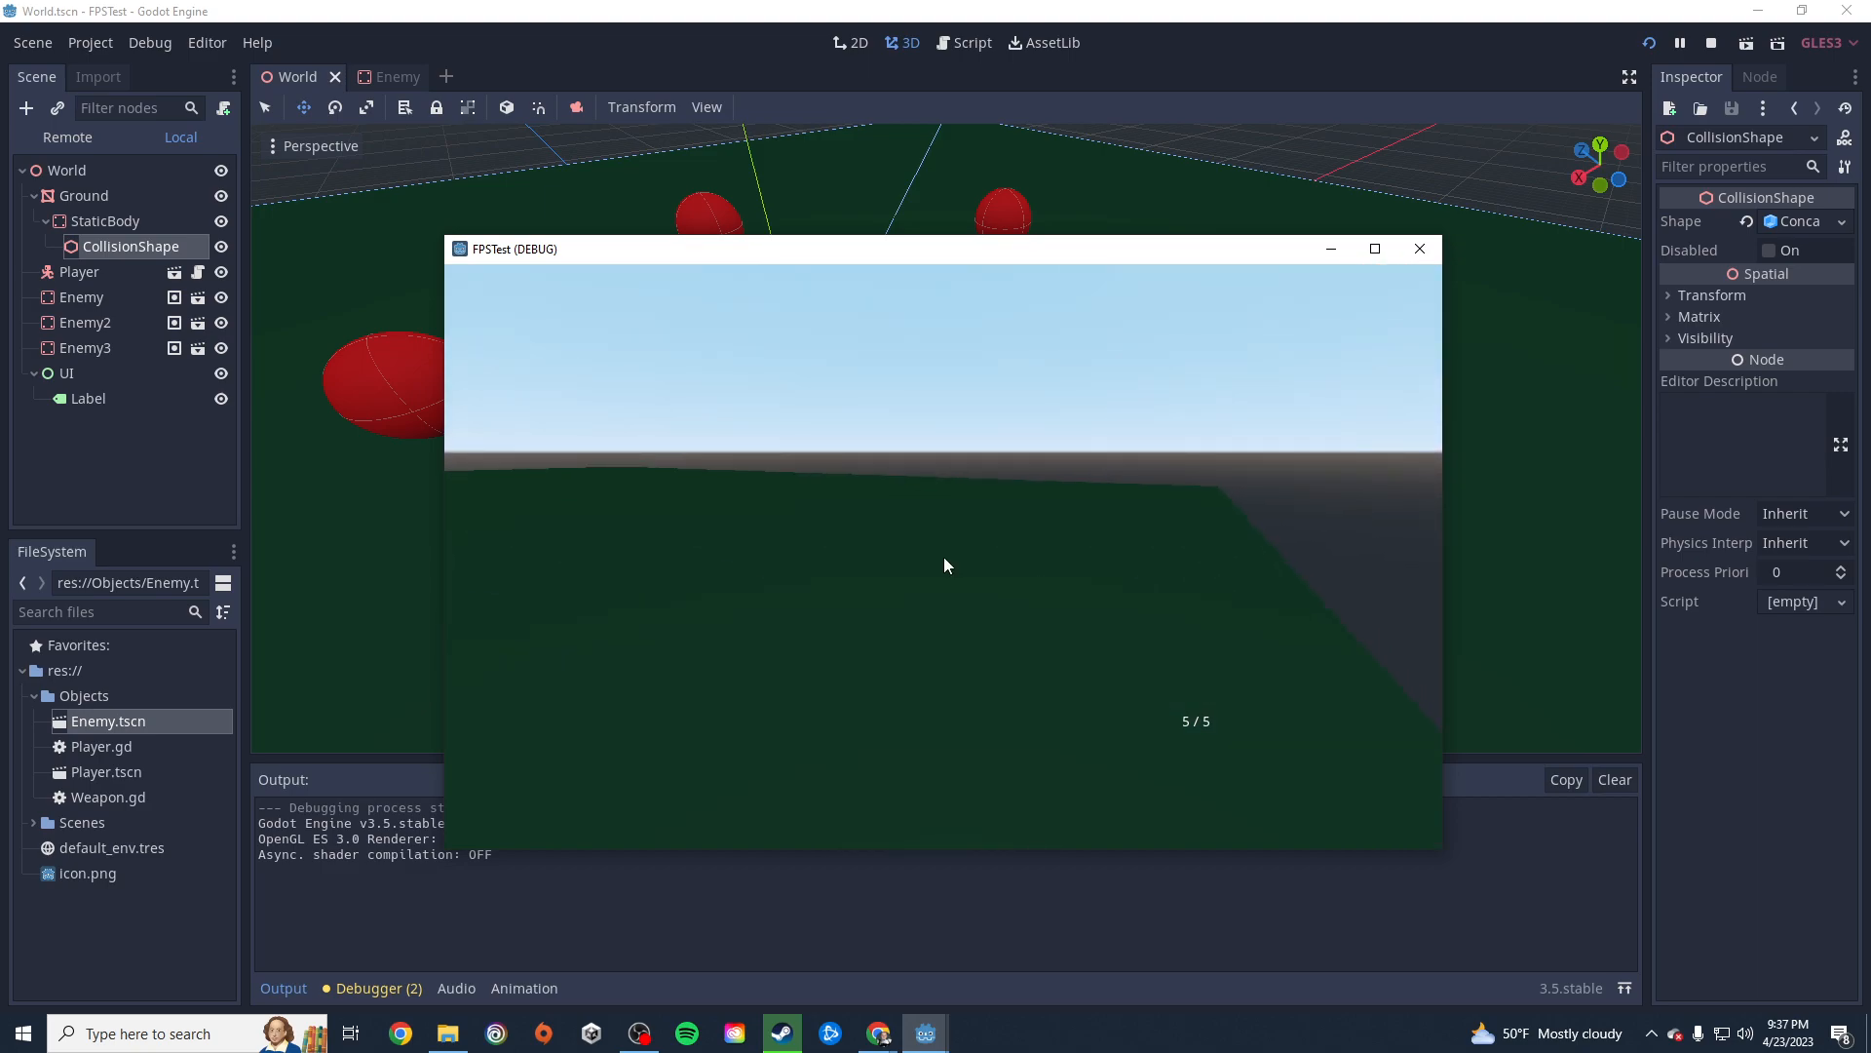
{"action": "left_click", "coordinate": [1419, 250]}
{"action": "middle_click_drag", "start_coordinate": [610, 516], "coordinate": [673, 503]}
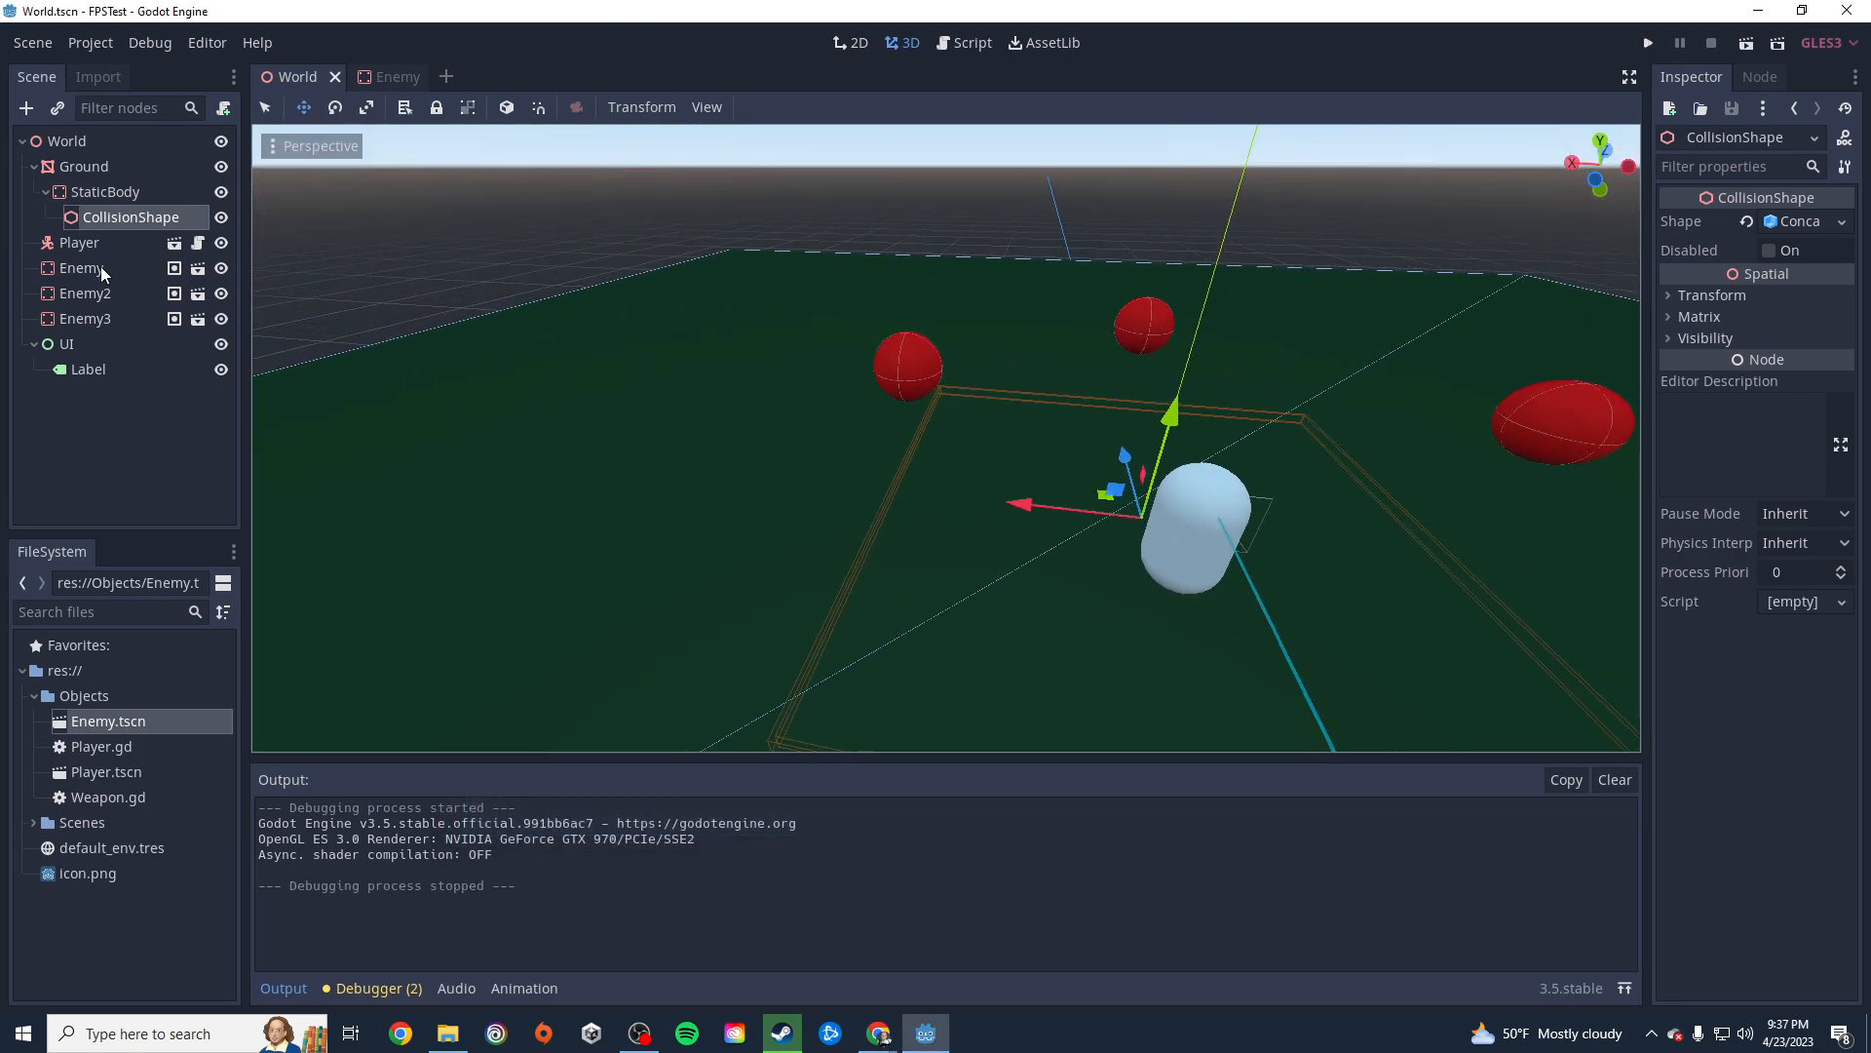
Duplicate the Ground node together with its child nodes.
{"action": "left_click", "coordinate": [105, 192]}
{"action": "left_click", "coordinate": [76, 166]}
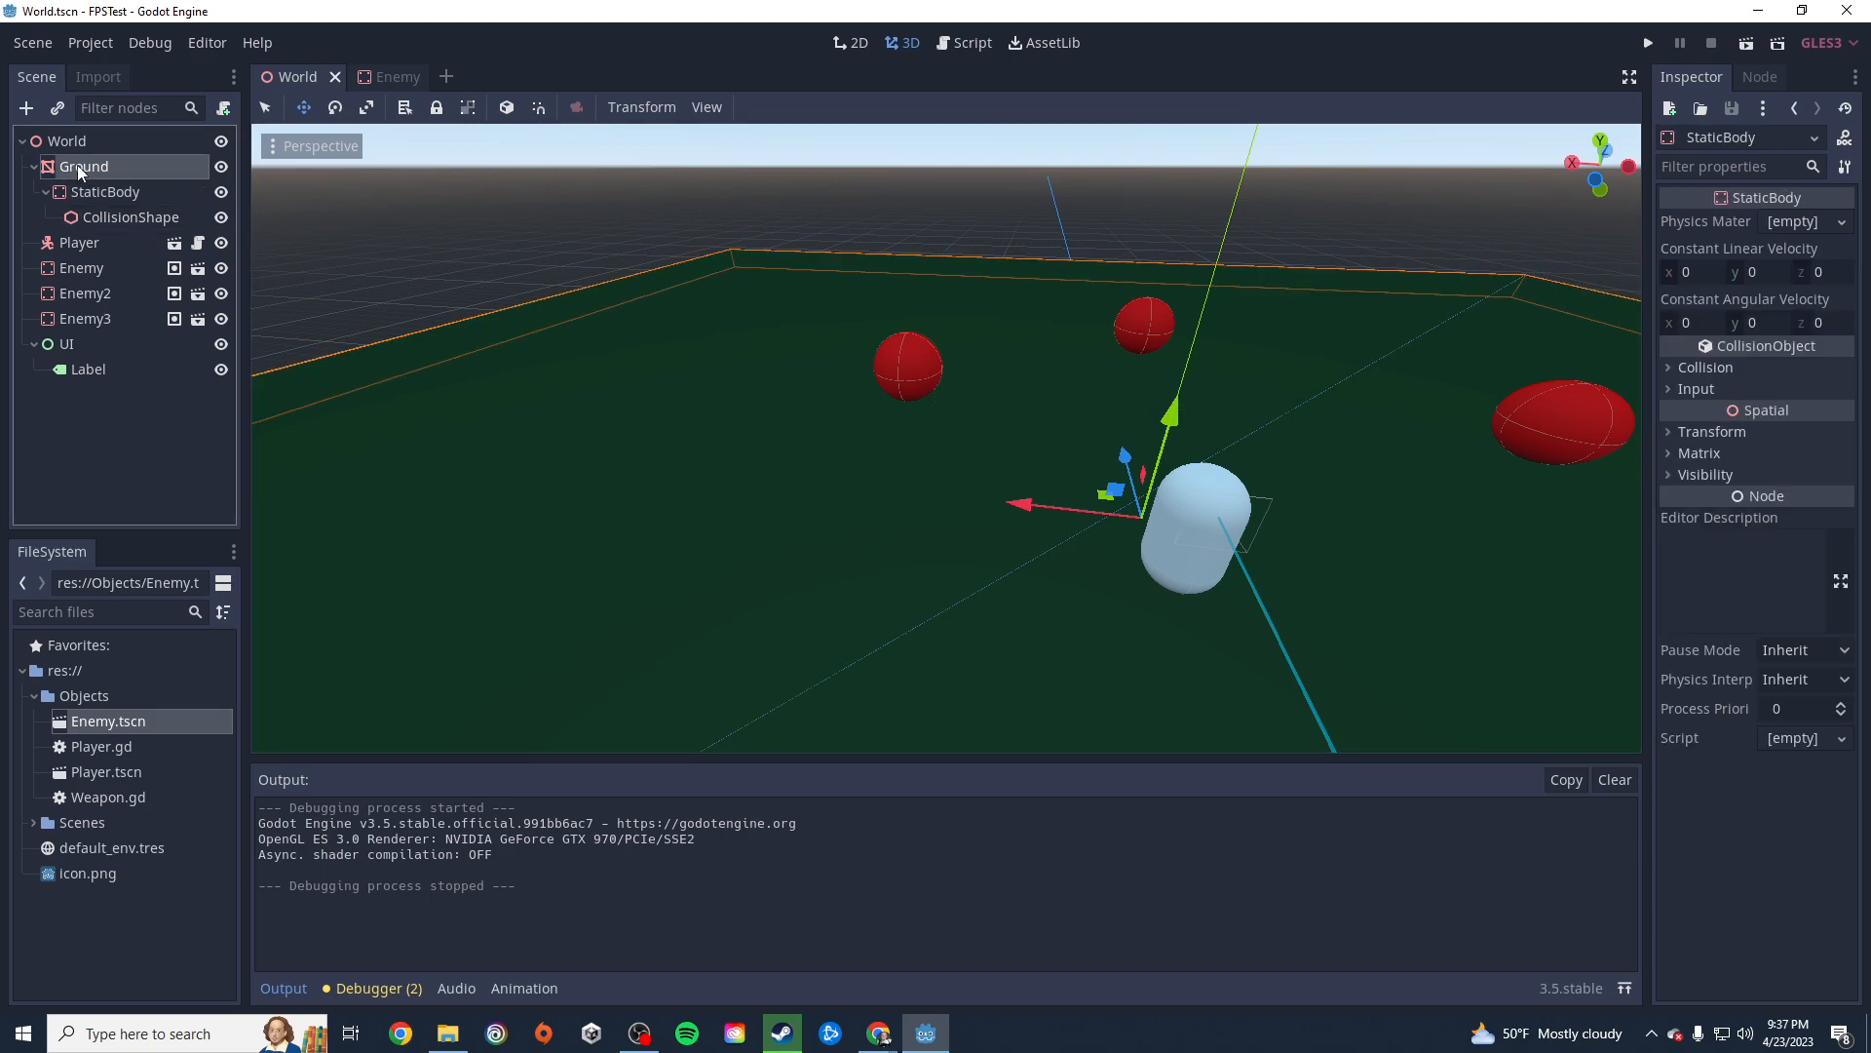
{"action": "double_click", "coordinate": [63, 171]}
{"action": "left_click", "coordinate": [36, 166]}
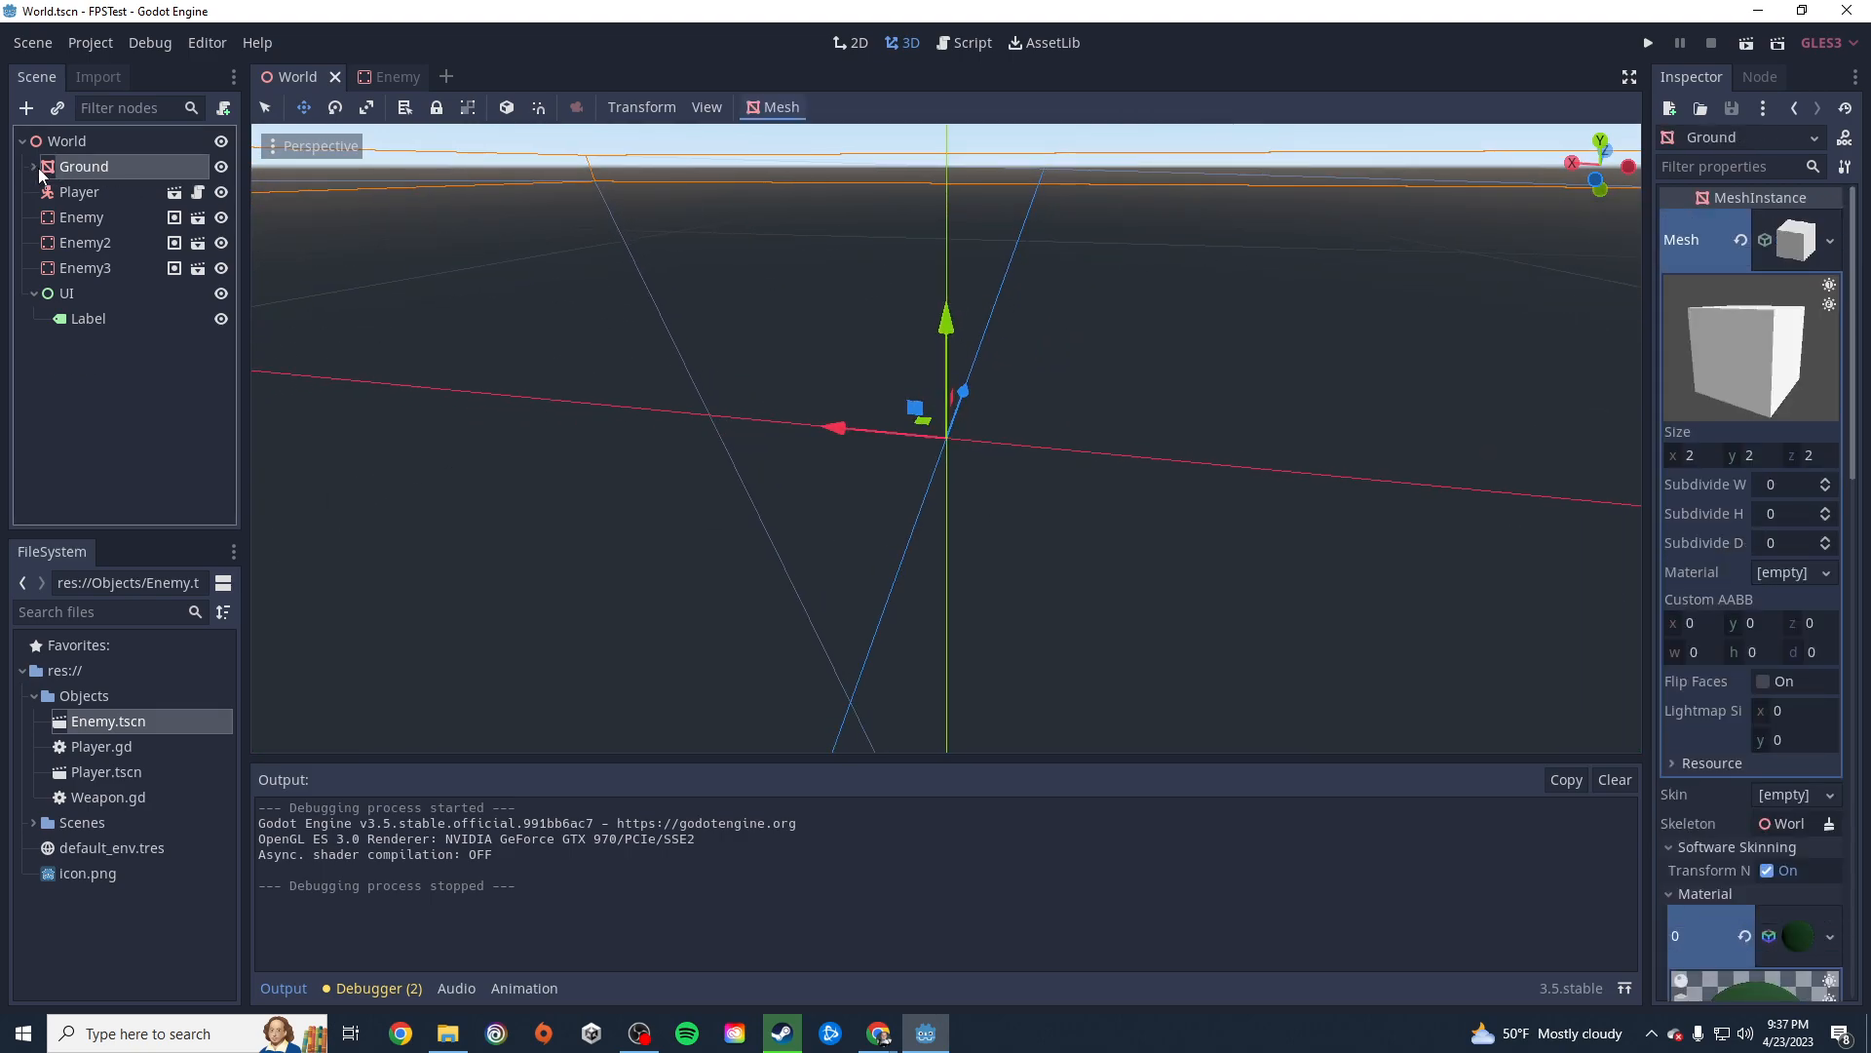
{"action": "scroll", "coordinate": [881, 583], "scroll_direction": "down", "scroll_amount": 10}
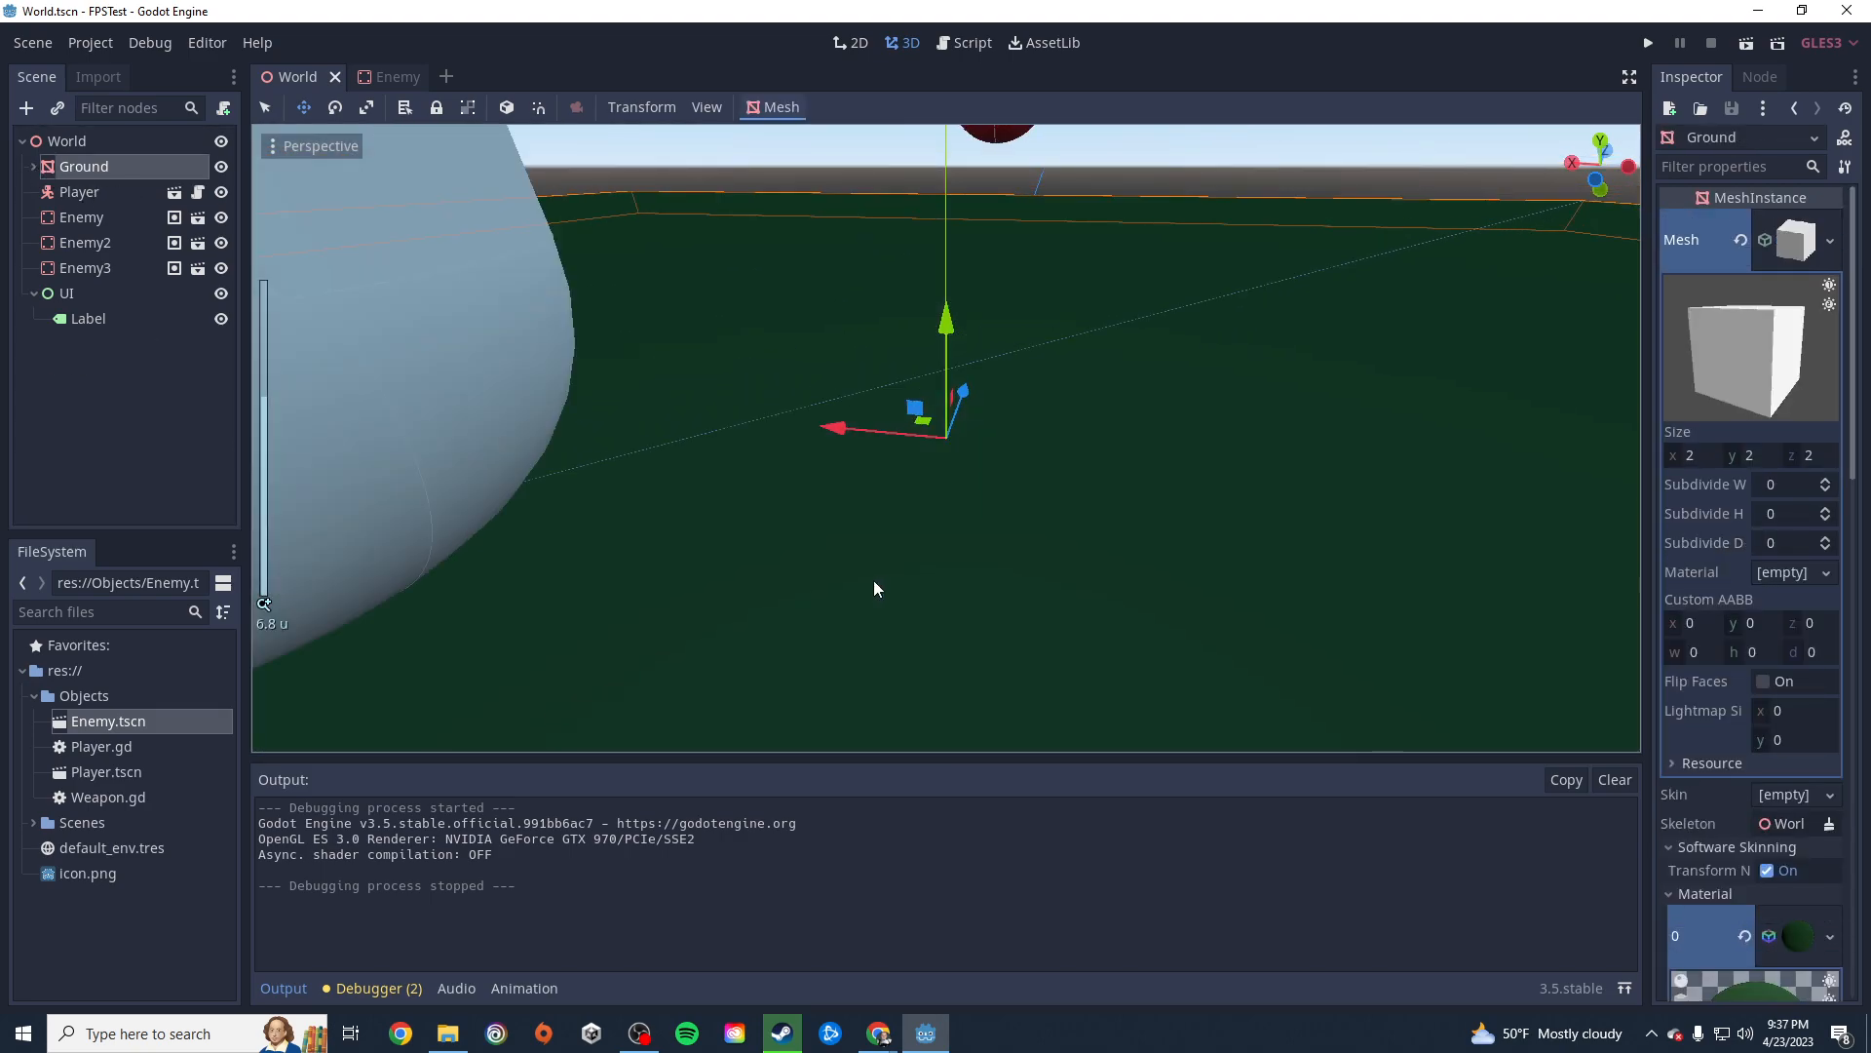
{"action": "right_click", "coordinate": [89, 167]}
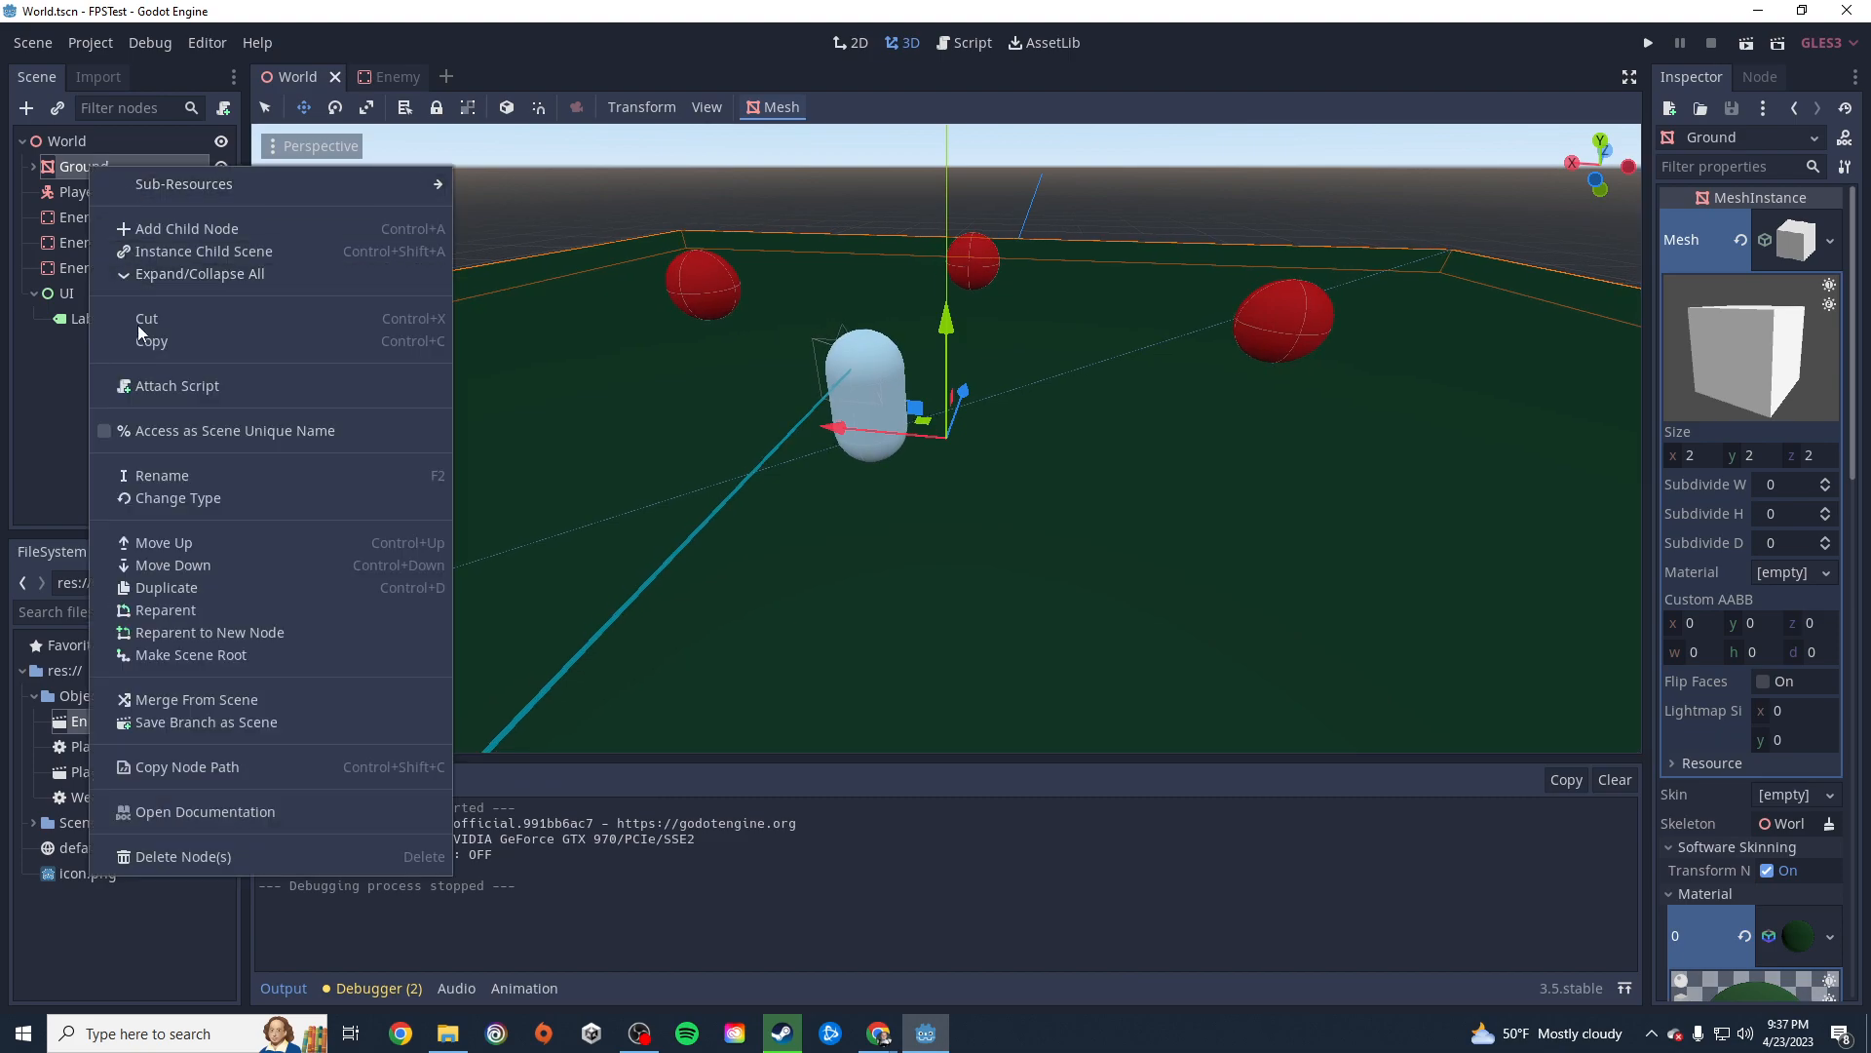
{"action": "left_click", "coordinate": [167, 587]}
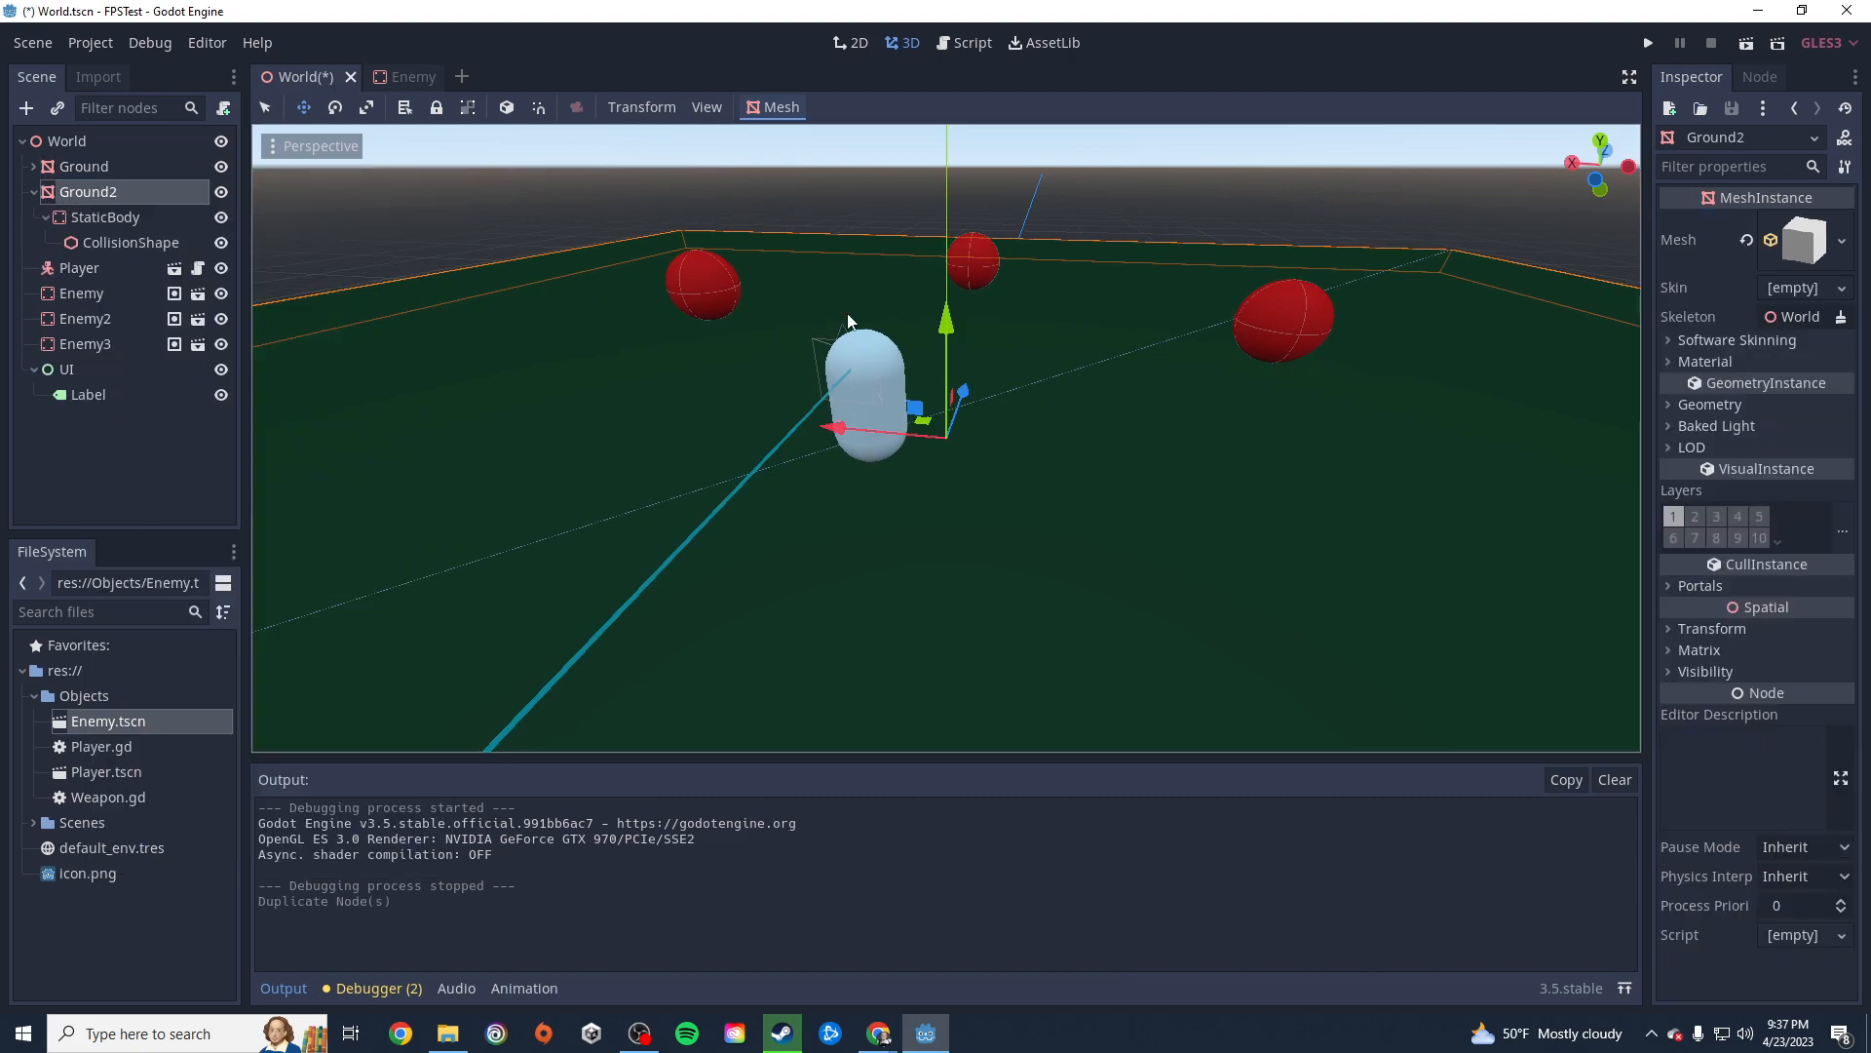
Raise the duplicate Ground2 straight up along the Y axis to about 15.1 units.
{"action": "left_click_drag", "start_coordinate": [941, 322], "coordinate": [936, 24]}
{"action": "scroll", "coordinate": [1115, 485], "scroll_direction": "down", "scroll_amount": 5}
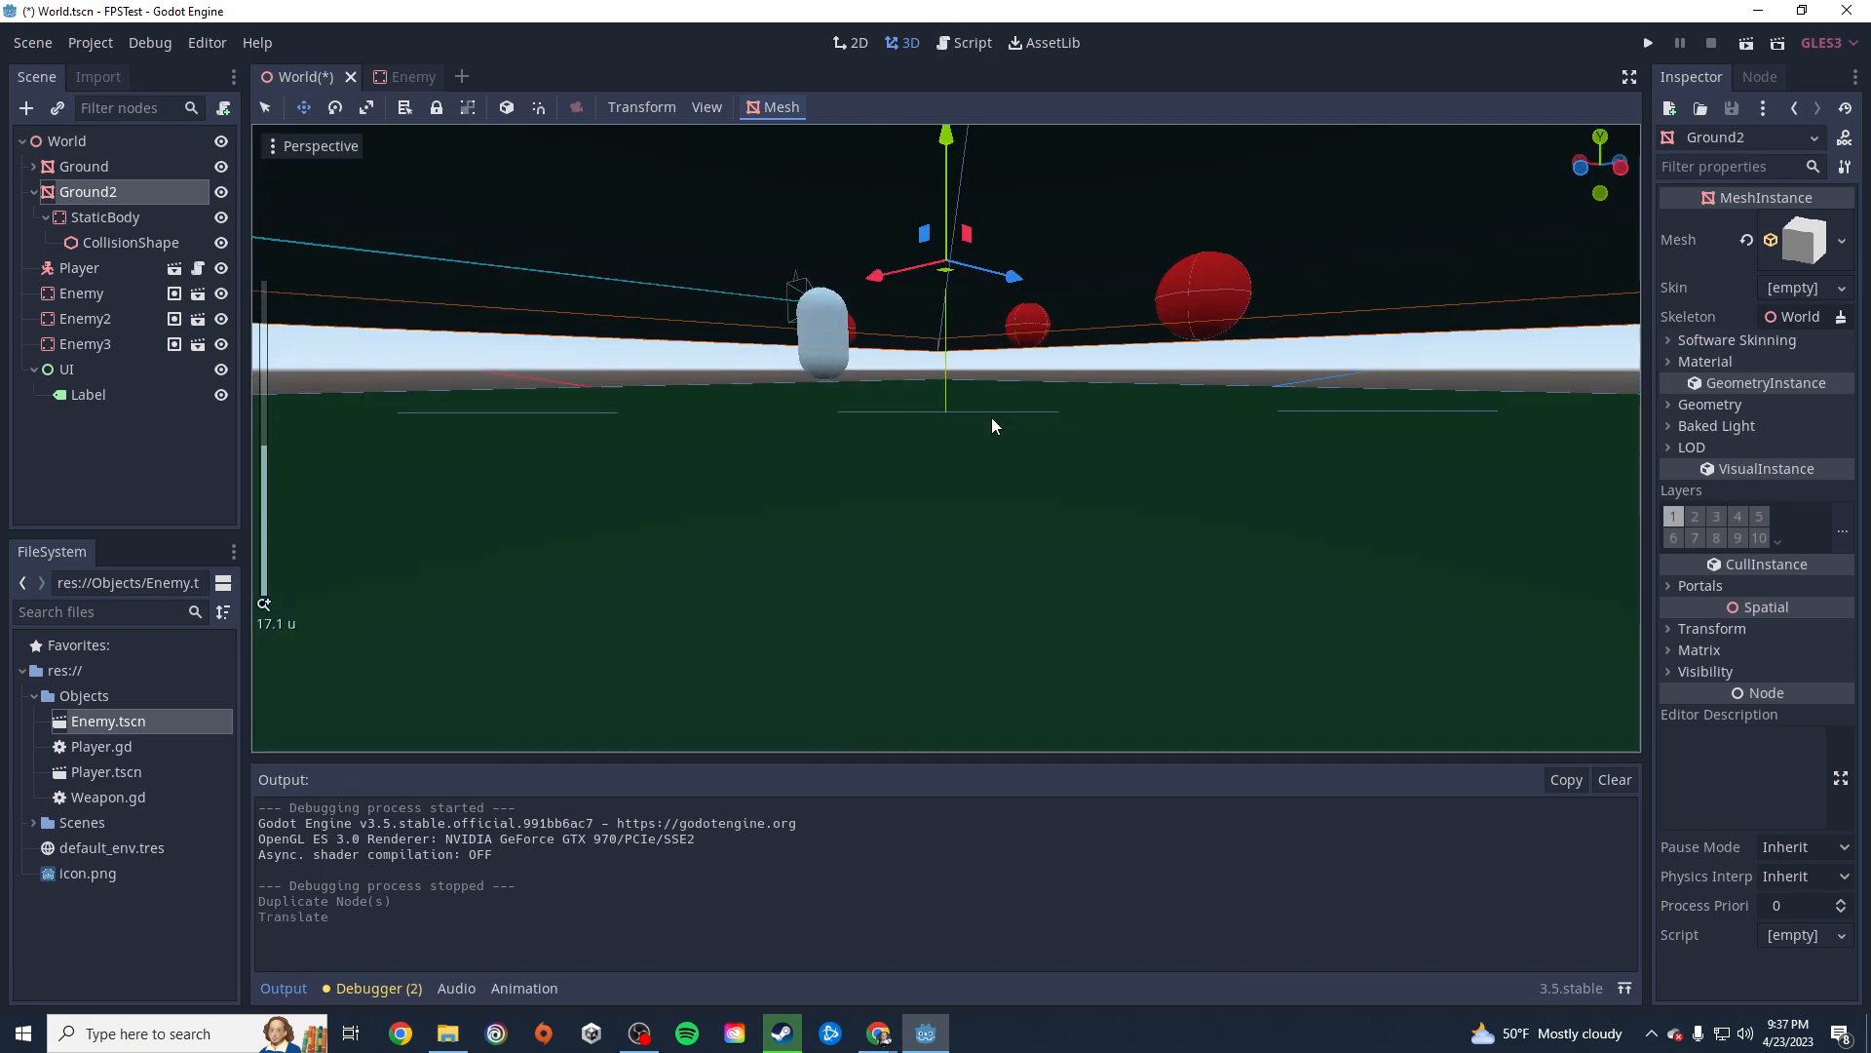
{"action": "left_click_drag", "start_coordinate": [946, 136], "coordinate": [933, 4]}
{"action": "scroll", "coordinate": [914, 445], "scroll_direction": "down", "scroll_amount": 12}
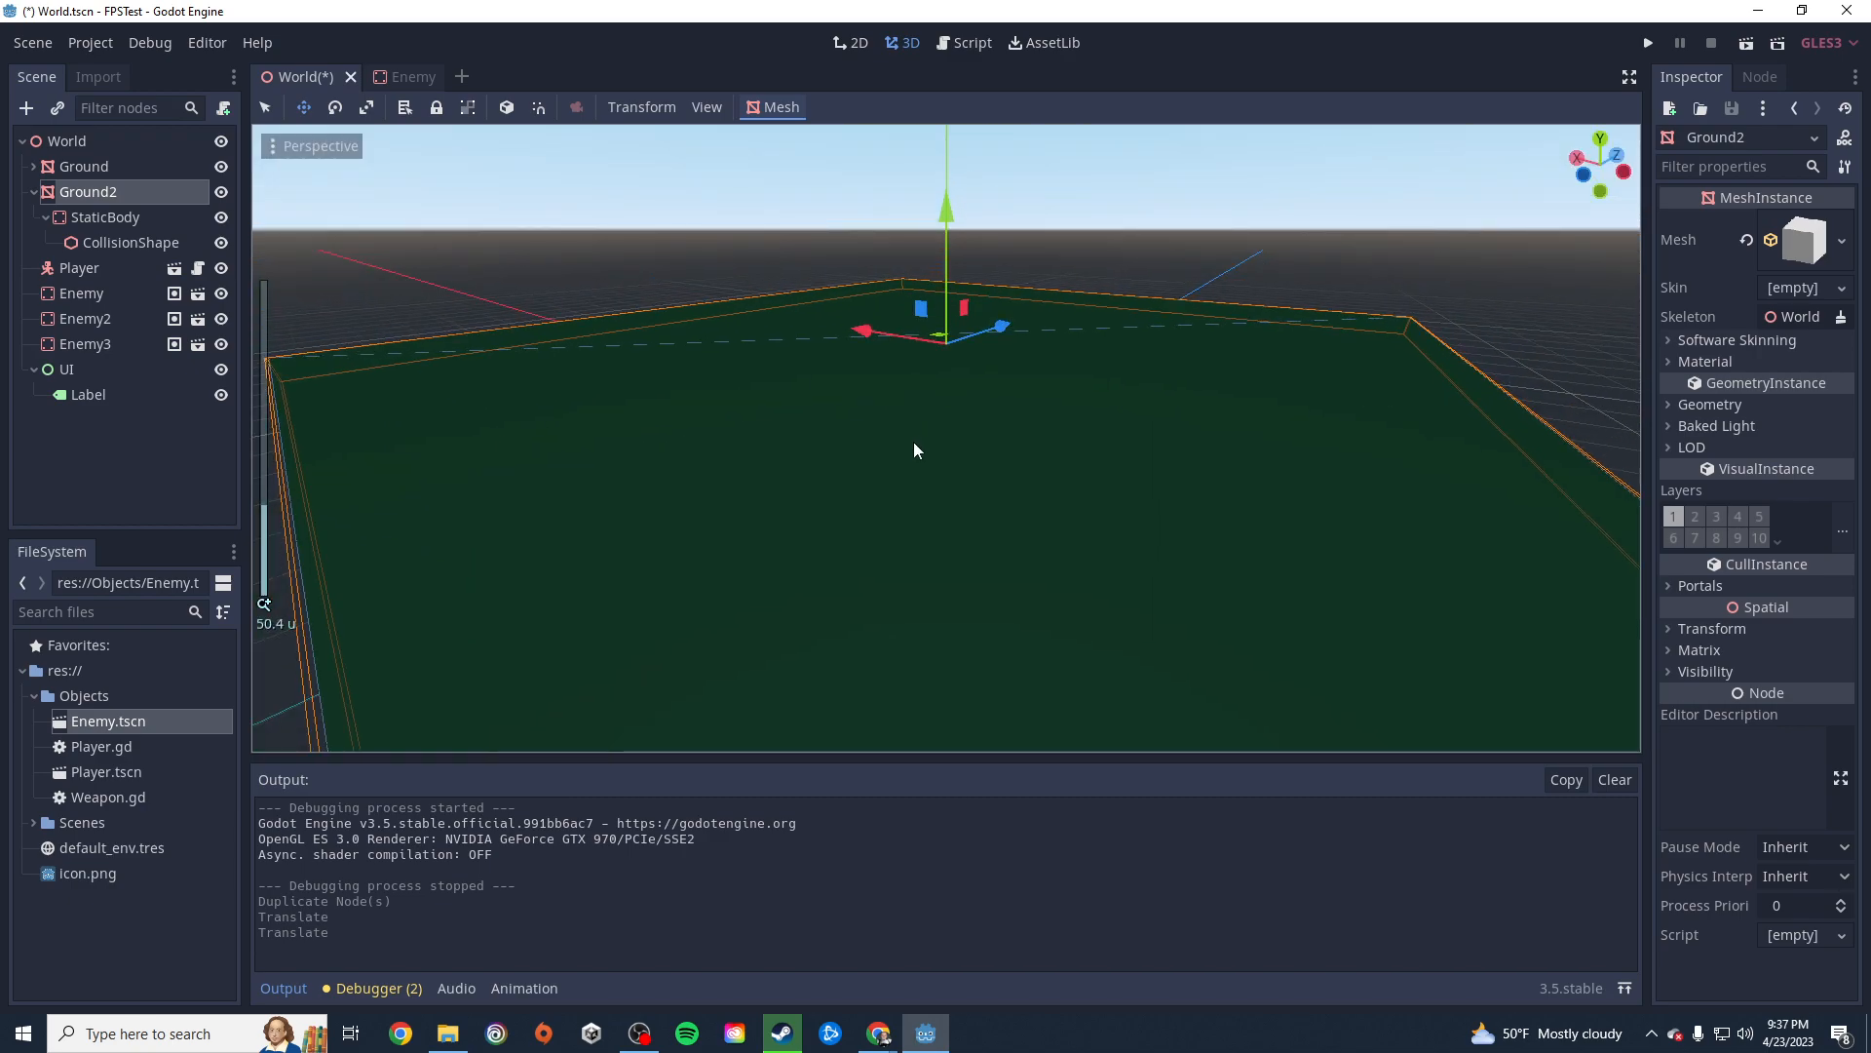
{"action": "left_click_drag", "start_coordinate": [962, 208], "coordinate": [961, 125]}
{"action": "middle_click_drag", "start_coordinate": [977, 473], "coordinate": [698, 452]}
{"action": "left_click_drag", "start_coordinate": [946, 140], "coordinate": [945, 179]}
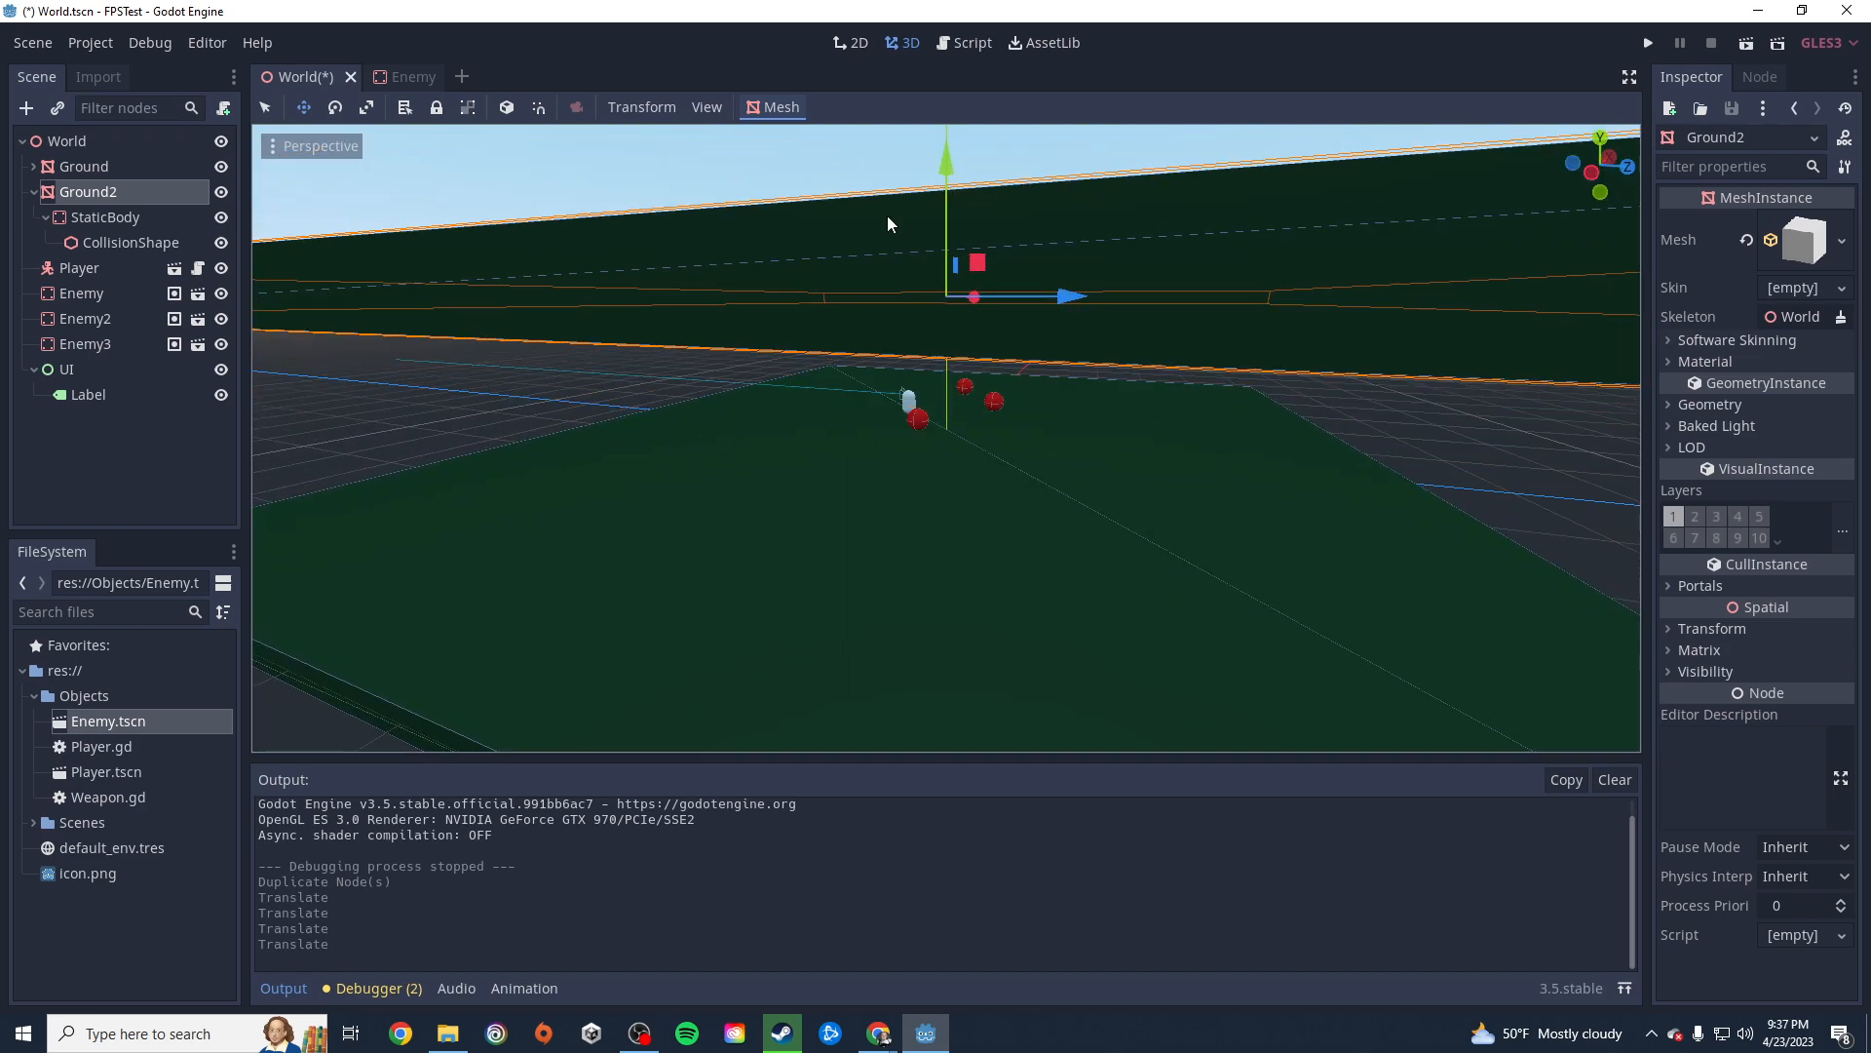
Rotate Ground2 upright by setting its X rotation to -90 degrees.
{"action": "left_click", "coordinate": [335, 108]}
{"action": "left_click_drag", "start_coordinate": [1037, 333], "coordinate": [995, 244]}
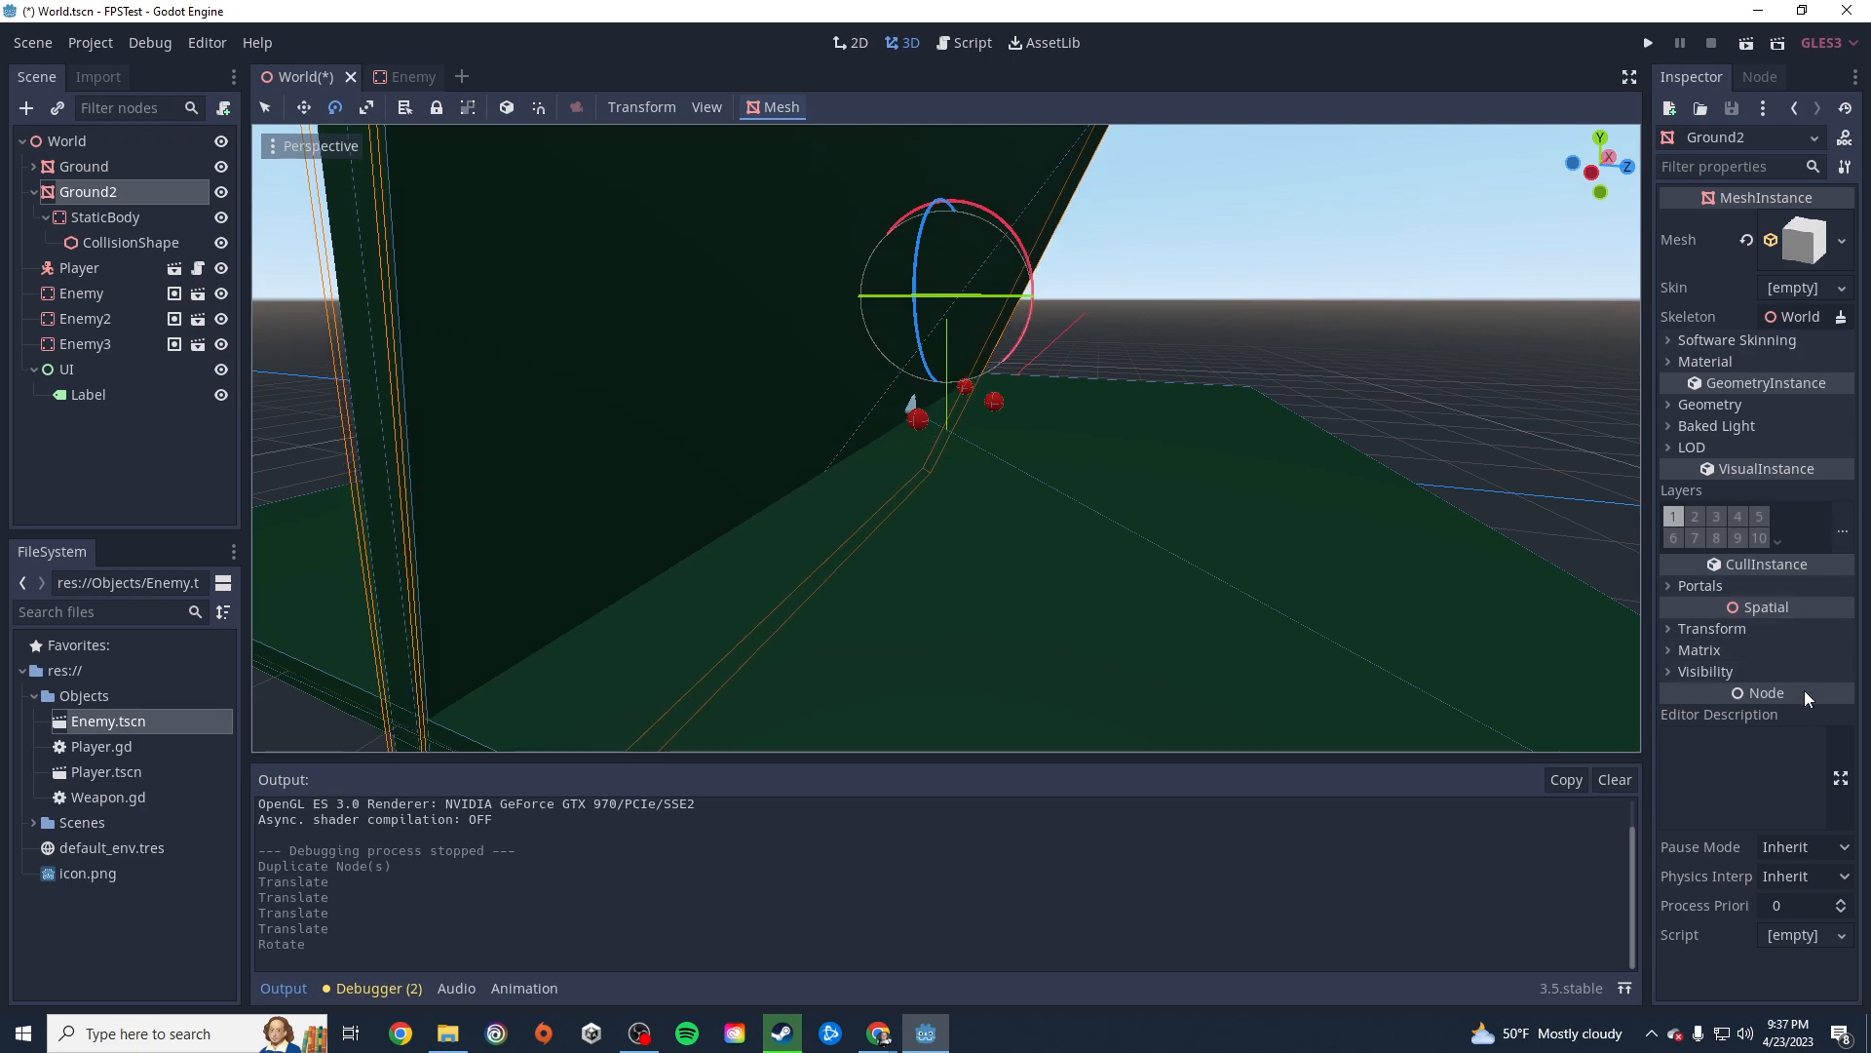
{"action": "left_click", "coordinate": [1665, 628]}
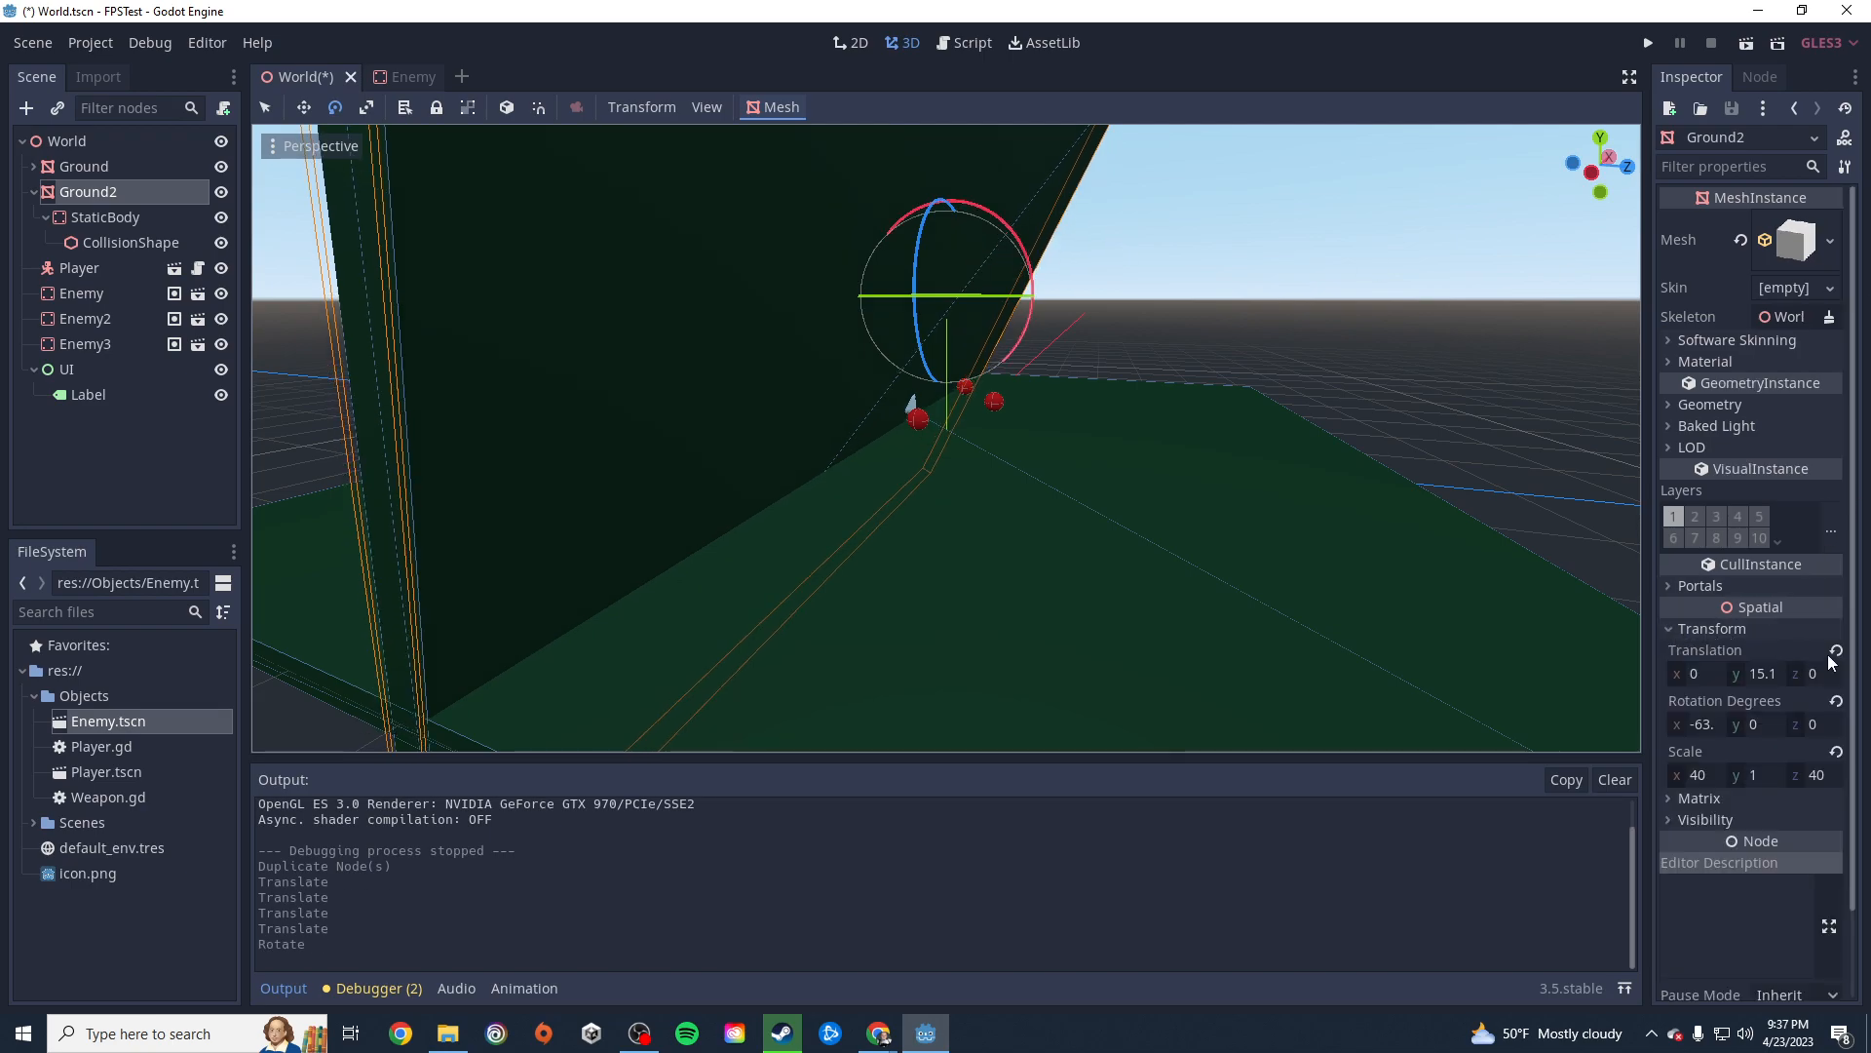
{"action": "left_click", "coordinate": [1698, 724]}
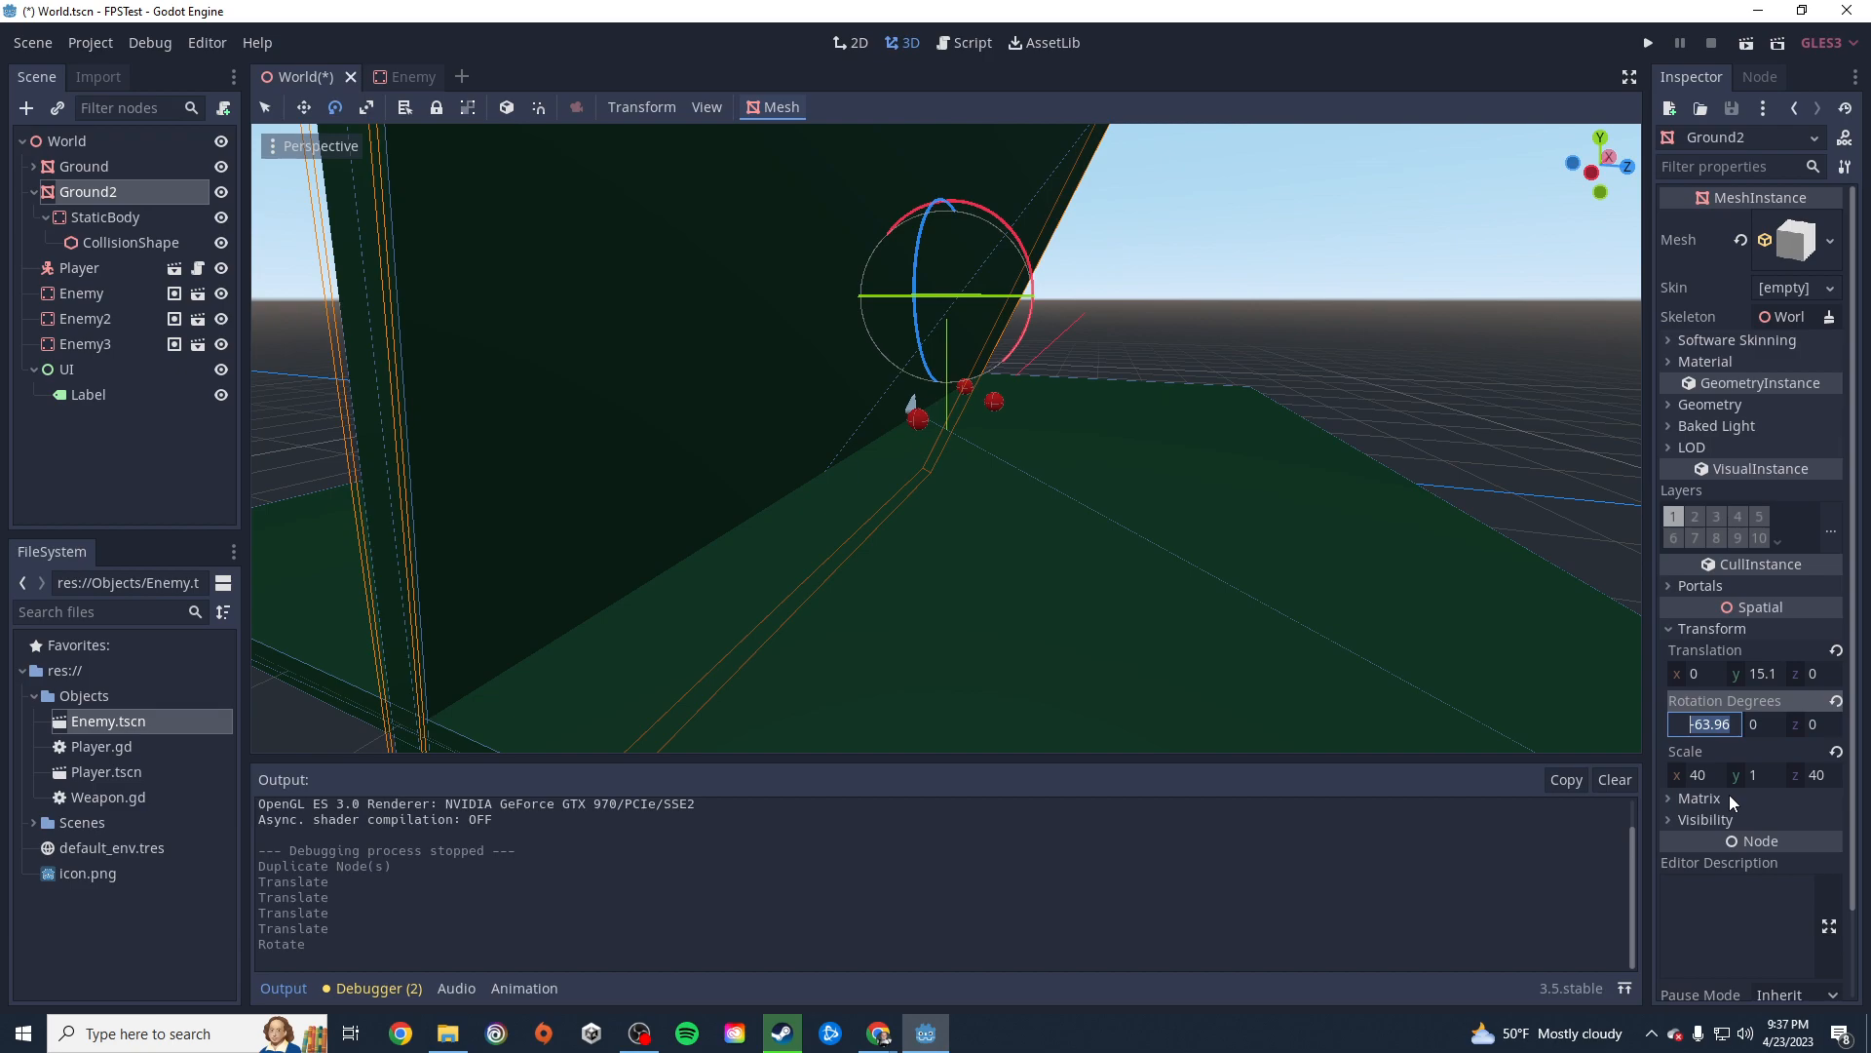
{"action": "type", "text": "-90"}
{"action": "key", "text": "Return"}
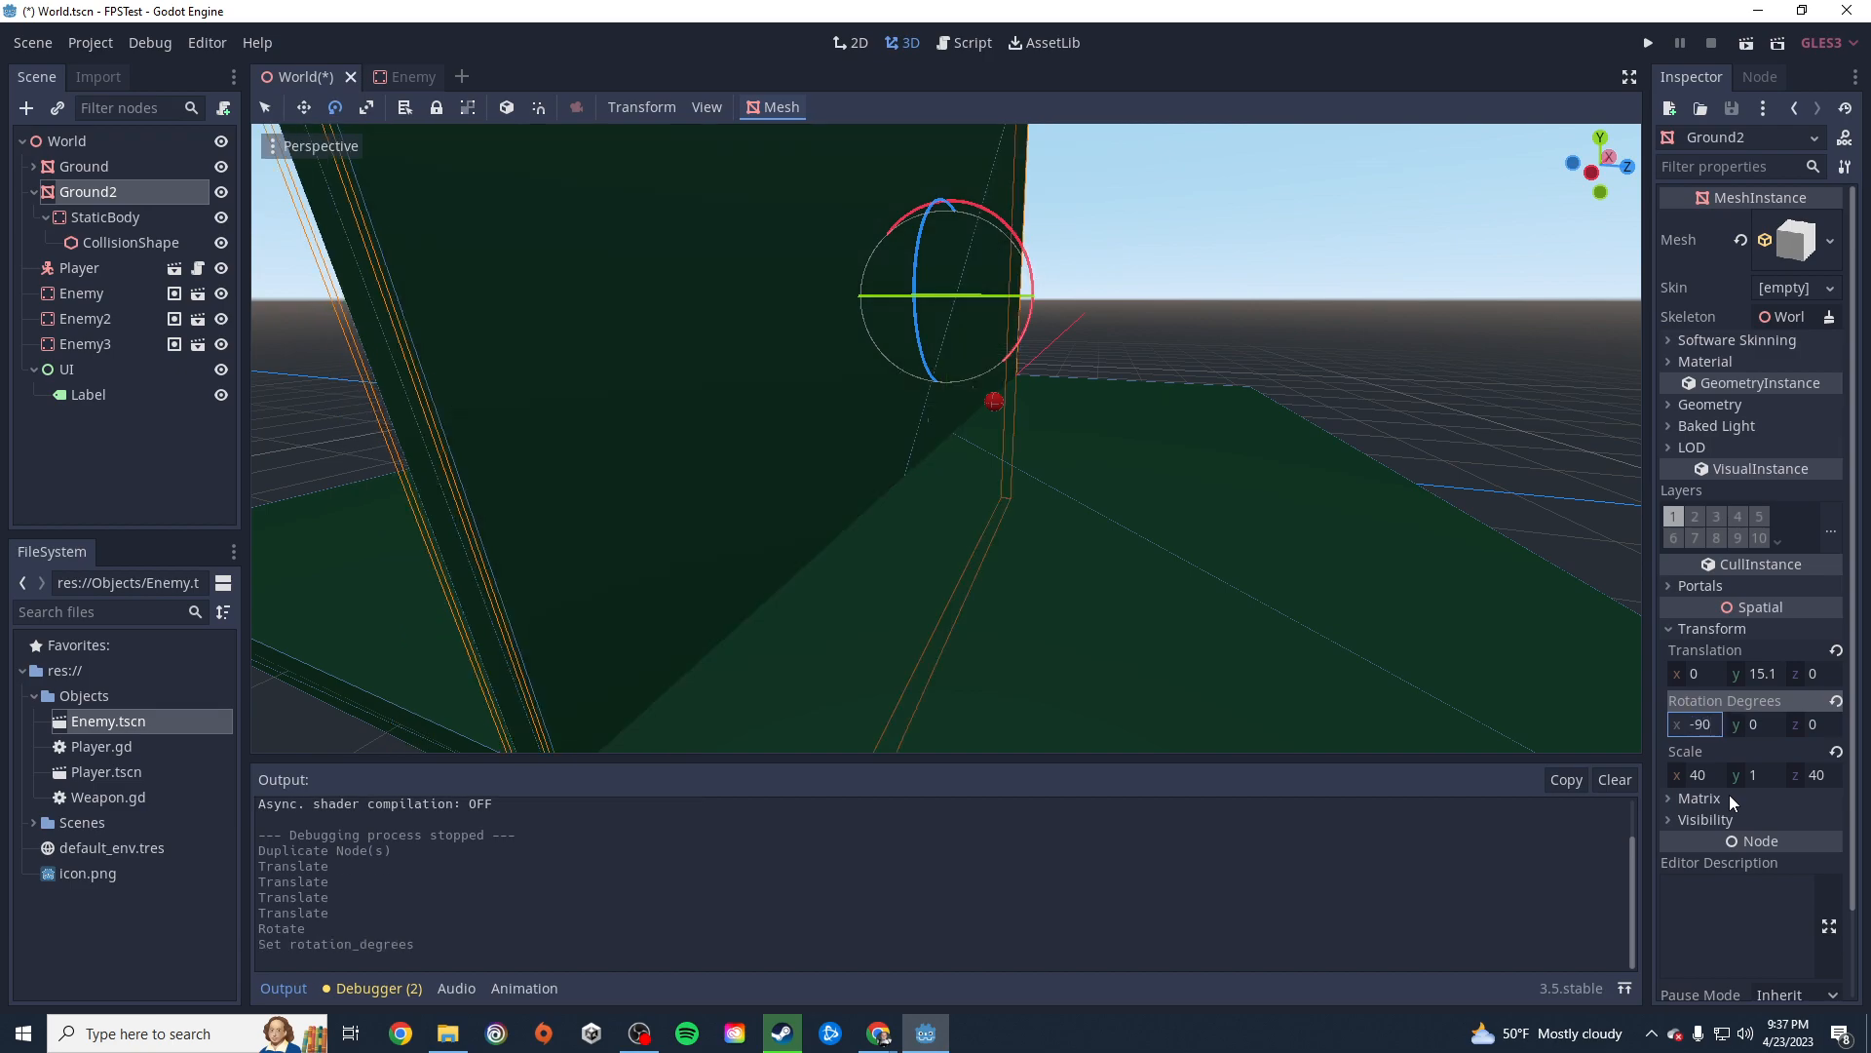
Move the upright Ground2 along the Z axis to about -39 so it forms a wall at the ground's edge.
{"action": "mouse_move", "coordinate": [1161, 622]}
{"action": "right_mouse_down"}
{"action": "mouse_move", "coordinate": [644, 663]}
{"action": "mouse_move", "coordinate": [1014, 651]}
{"action": "mouse_move", "coordinate": [1169, 612]}
{"action": "right_mouse_up"}
{"action": "mouse_move", "coordinate": [1014, 546]}
{"action": "right_mouse_down"}
{"action": "mouse_move", "coordinate": [1034, 542]}
{"action": "mouse_move", "coordinate": [1009, 539]}
{"action": "right_mouse_up"}
{"action": "key", "text": "s"}
{"action": "left_click", "coordinate": [304, 108]}
{"action": "left_click_drag", "start_coordinate": [967, 321], "coordinate": [575, 324]}
{"action": "scroll", "coordinate": [485, 547], "scroll_direction": "down", "scroll_amount": 2}
{"action": "mouse_move", "coordinate": [476, 546]}
{"action": "right_mouse_down"}
{"action": "mouse_move", "coordinate": [331, 585]}
{"action": "mouse_move", "coordinate": [392, 542]}
{"action": "mouse_move", "coordinate": [278, 540]}
{"action": "mouse_move", "coordinate": [470, 555]}
{"action": "right_mouse_up"}
{"action": "key", "text": "a"}
{"action": "key", "text": "a"}
{"action": "key", "text": "a"}
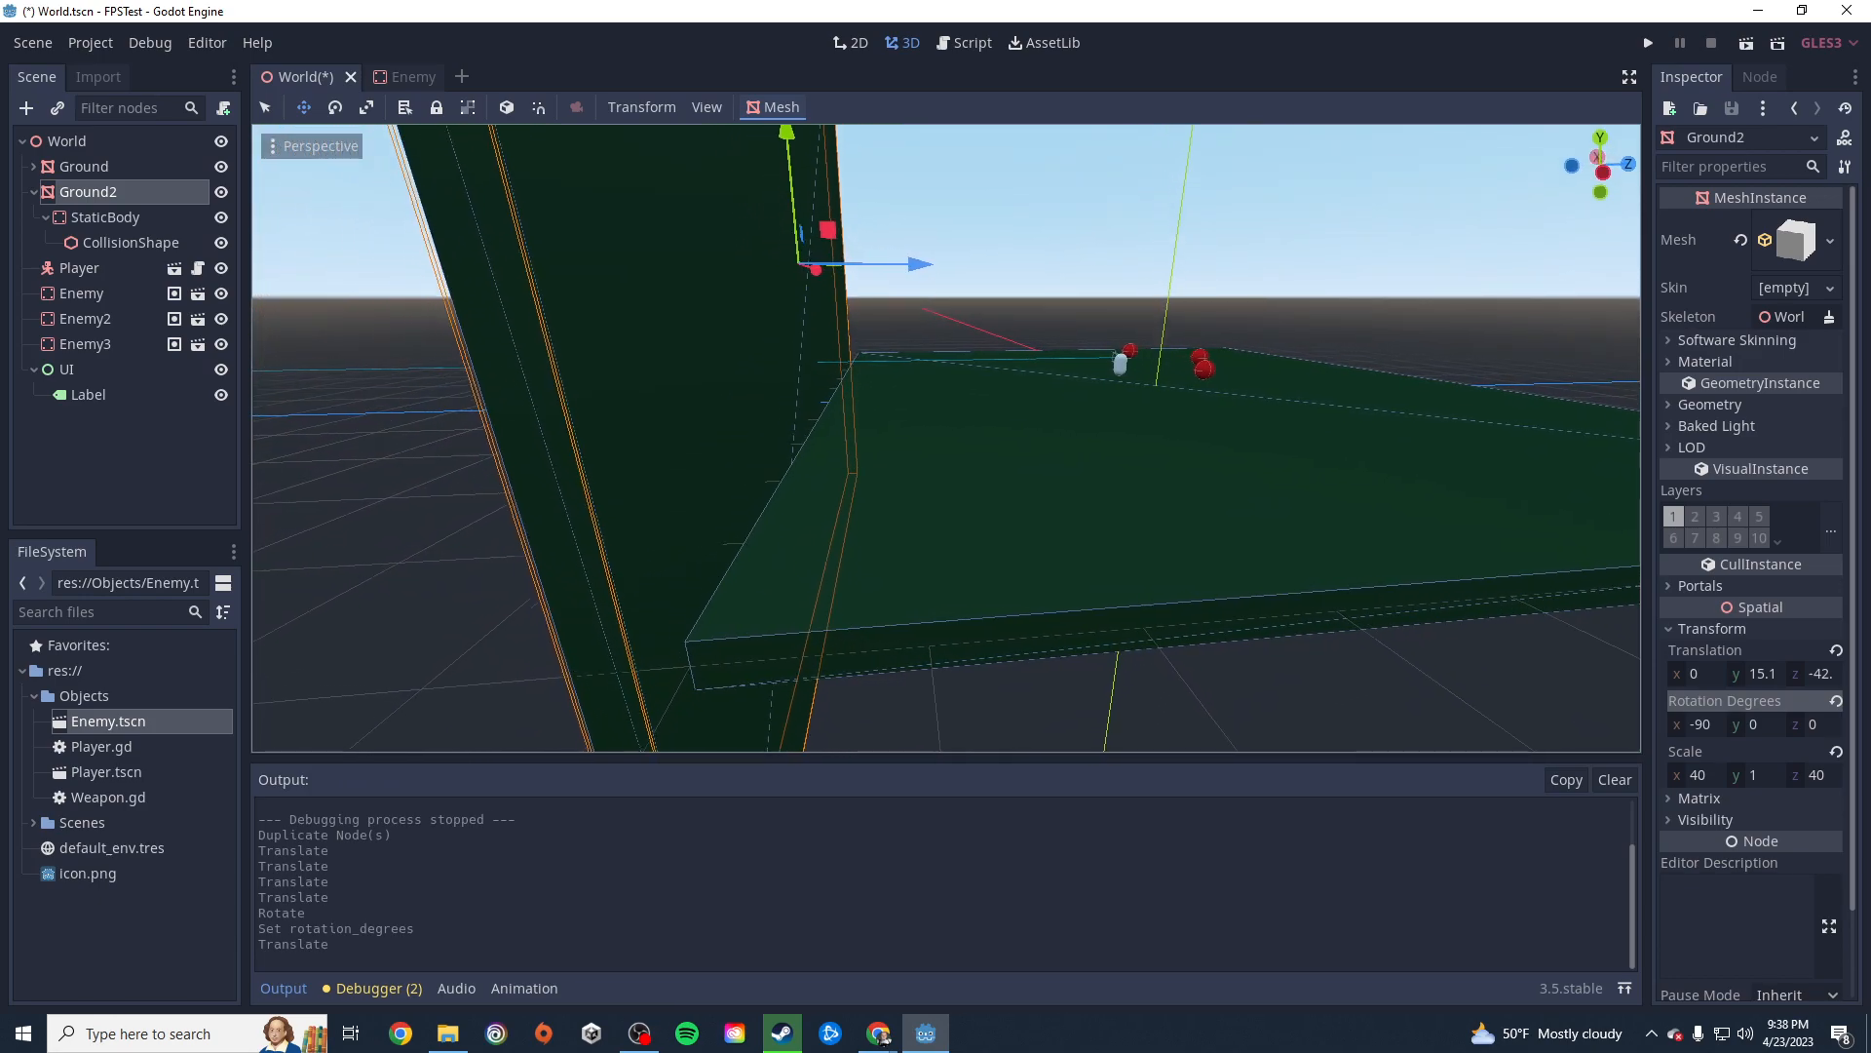
{"action": "left_click_drag", "start_coordinate": [915, 259], "coordinate": [954, 278]}
{"action": "mouse_move", "coordinate": [1367, 540]}
{"action": "middle_mouse_down"}
{"action": "mouse_move", "coordinate": [1178, 536]}
{"action": "mouse_move", "coordinate": [1035, 478]}
{"action": "mouse_move", "coordinate": [1135, 528]}
{"action": "mouse_move", "coordinate": [1305, 519]}
{"action": "mouse_move", "coordinate": [1355, 563]}
{"action": "middle_mouse_up"}
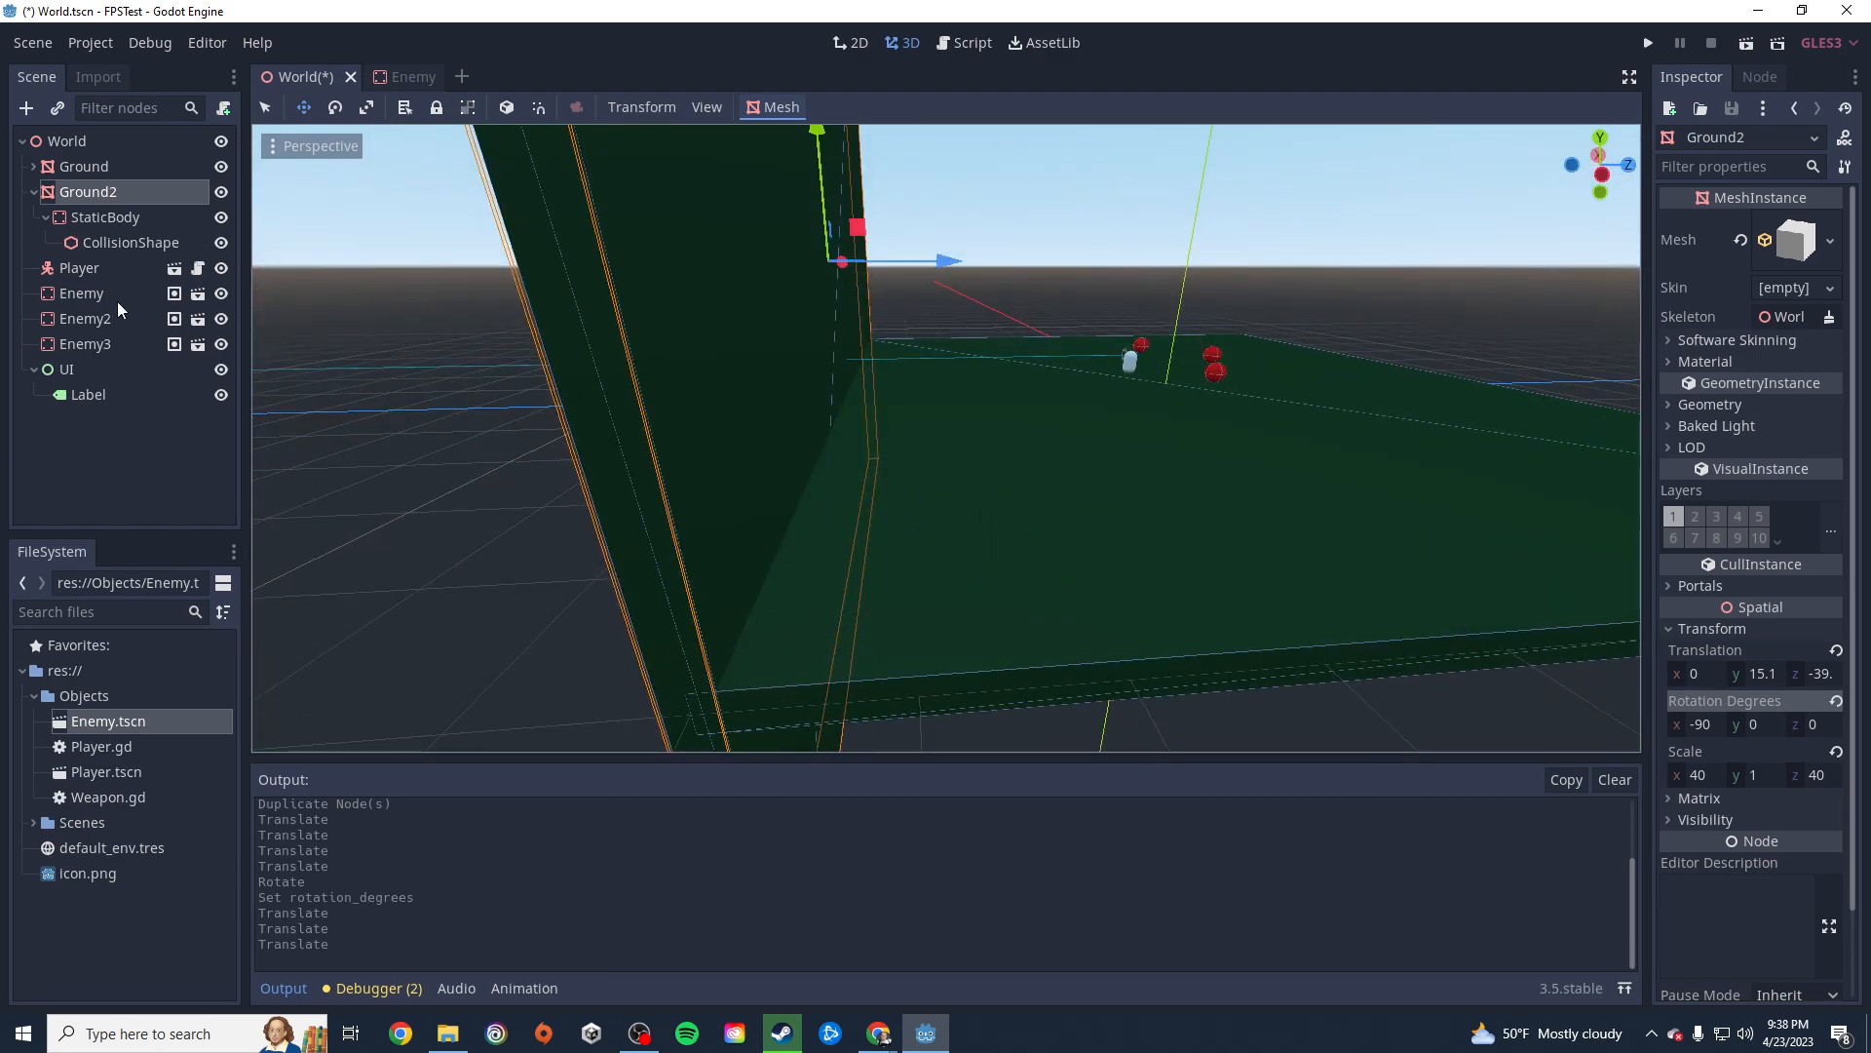
Collapse the Ground2 branch in the scene tree and clear the node selection.
{"action": "left_click", "coordinate": [35, 193]}
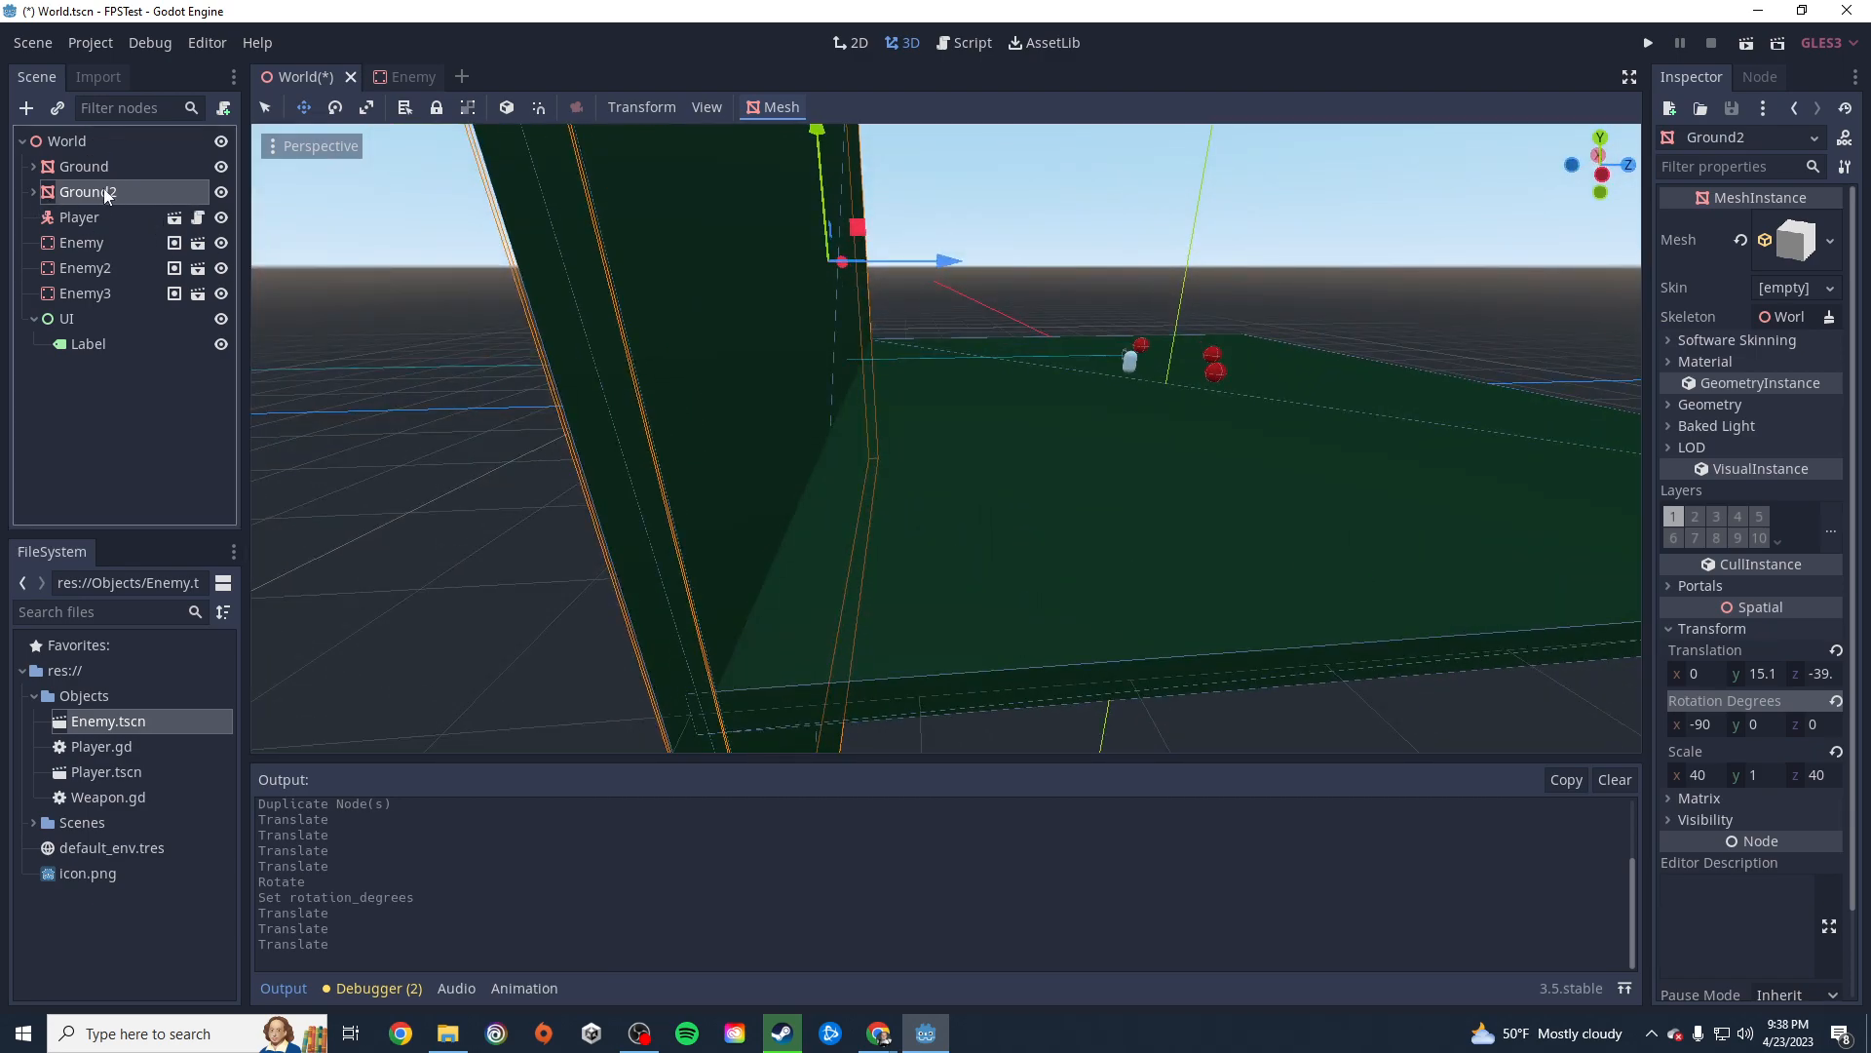
{"action": "right_click", "coordinate": [109, 195]}
{"action": "left_click", "coordinate": [36, 421]}
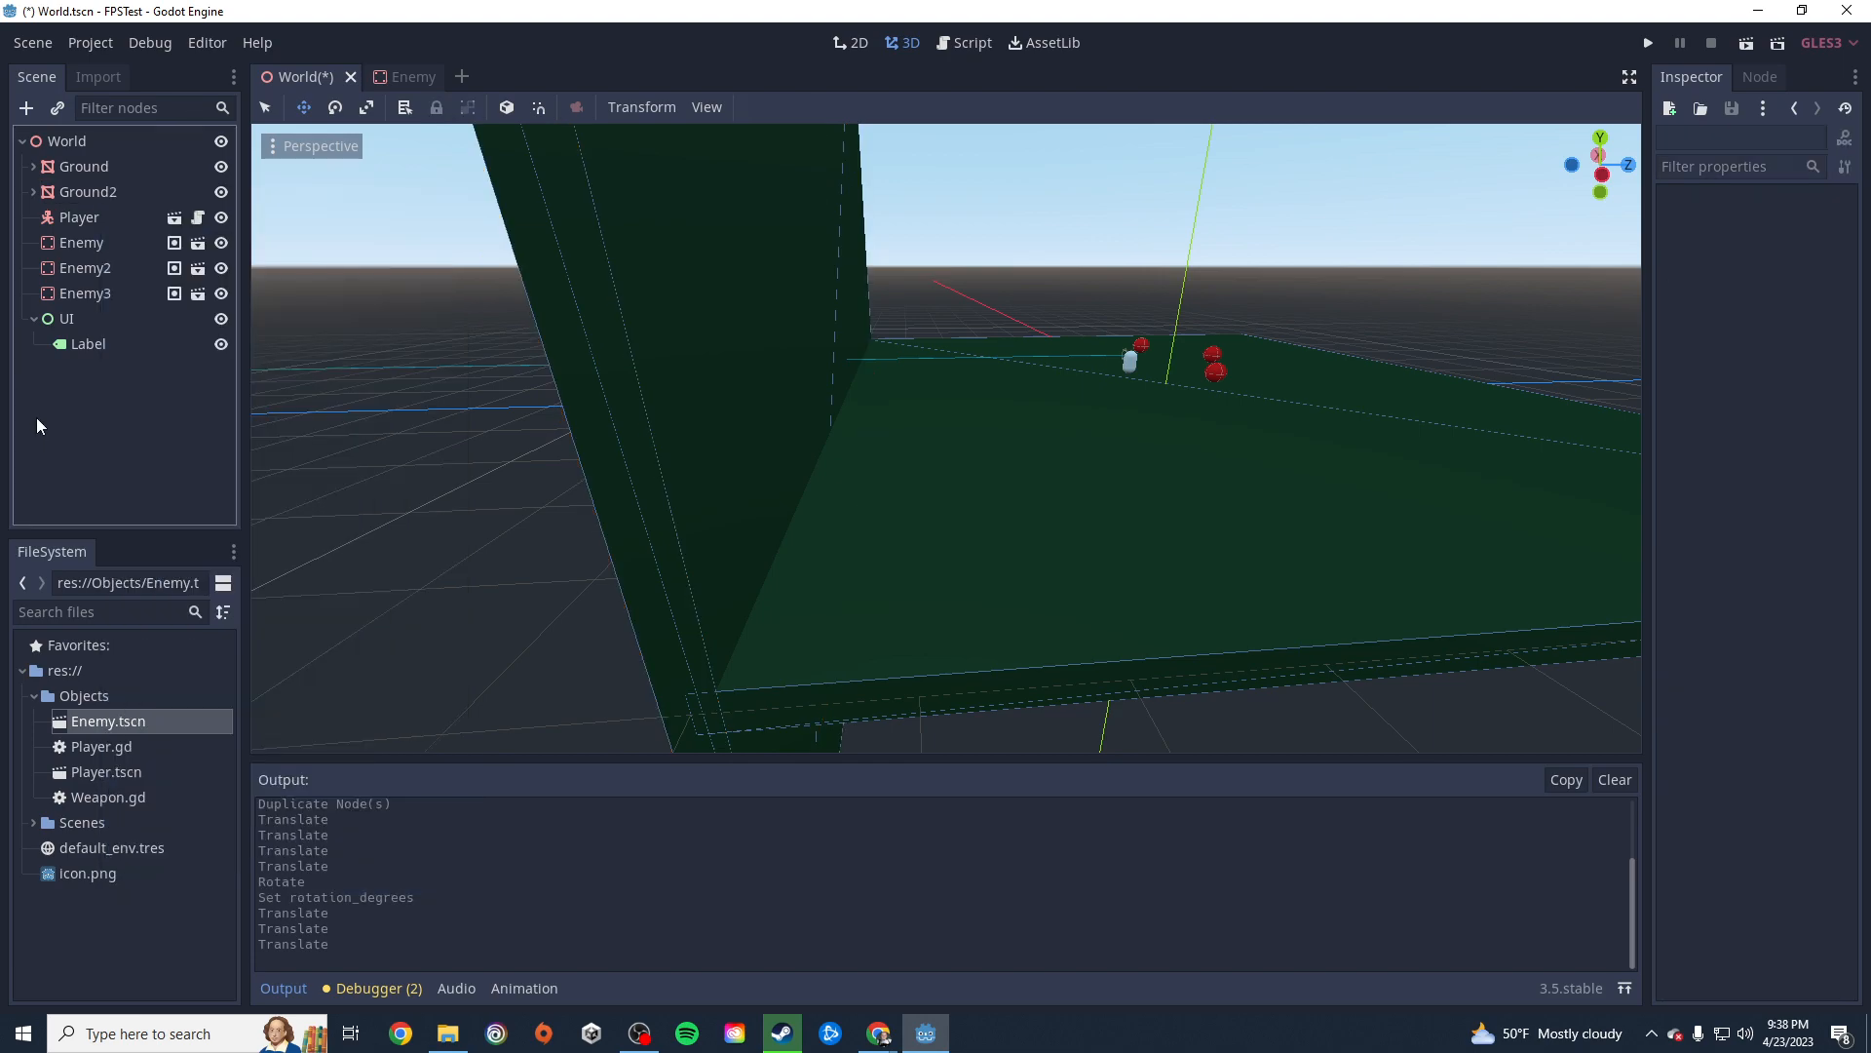
Add a CSGPolygon node under the World root and raise it above the ground.
{"action": "left_click", "coordinate": [37, 135]}
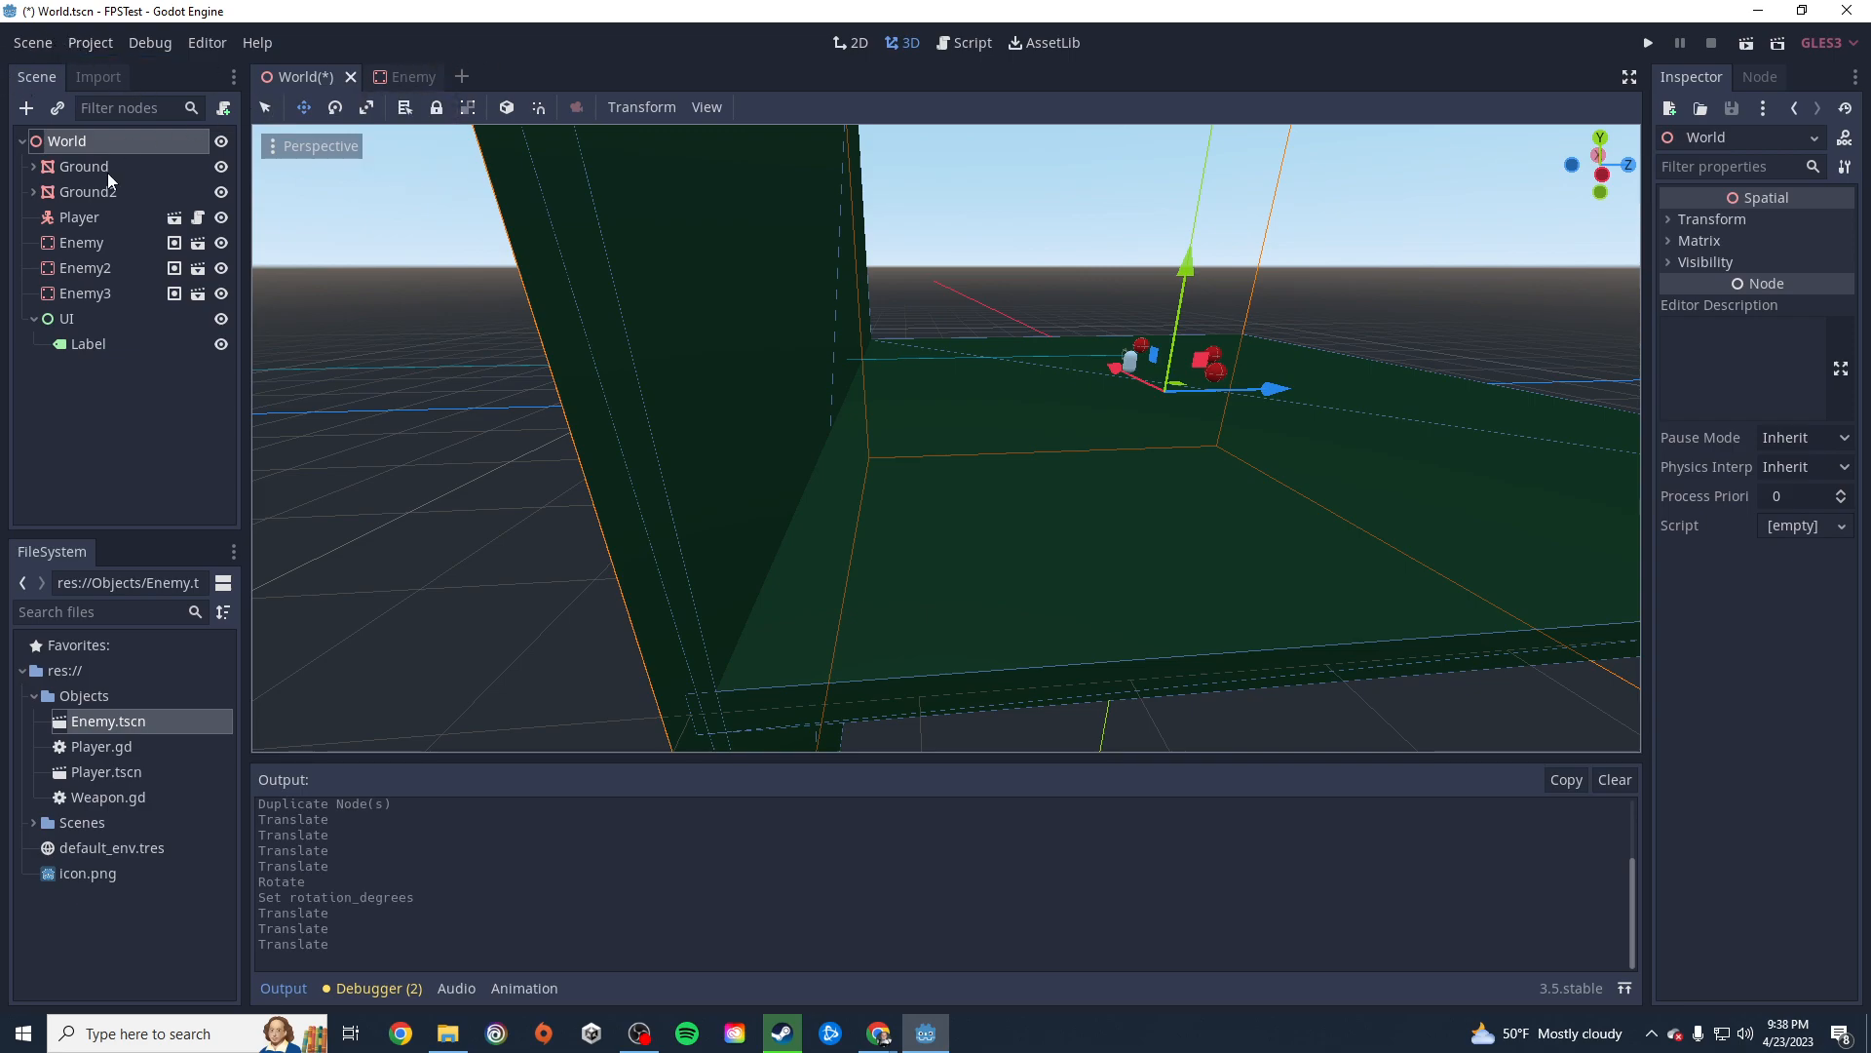
{"action": "key", "text": "ctrl+a"}
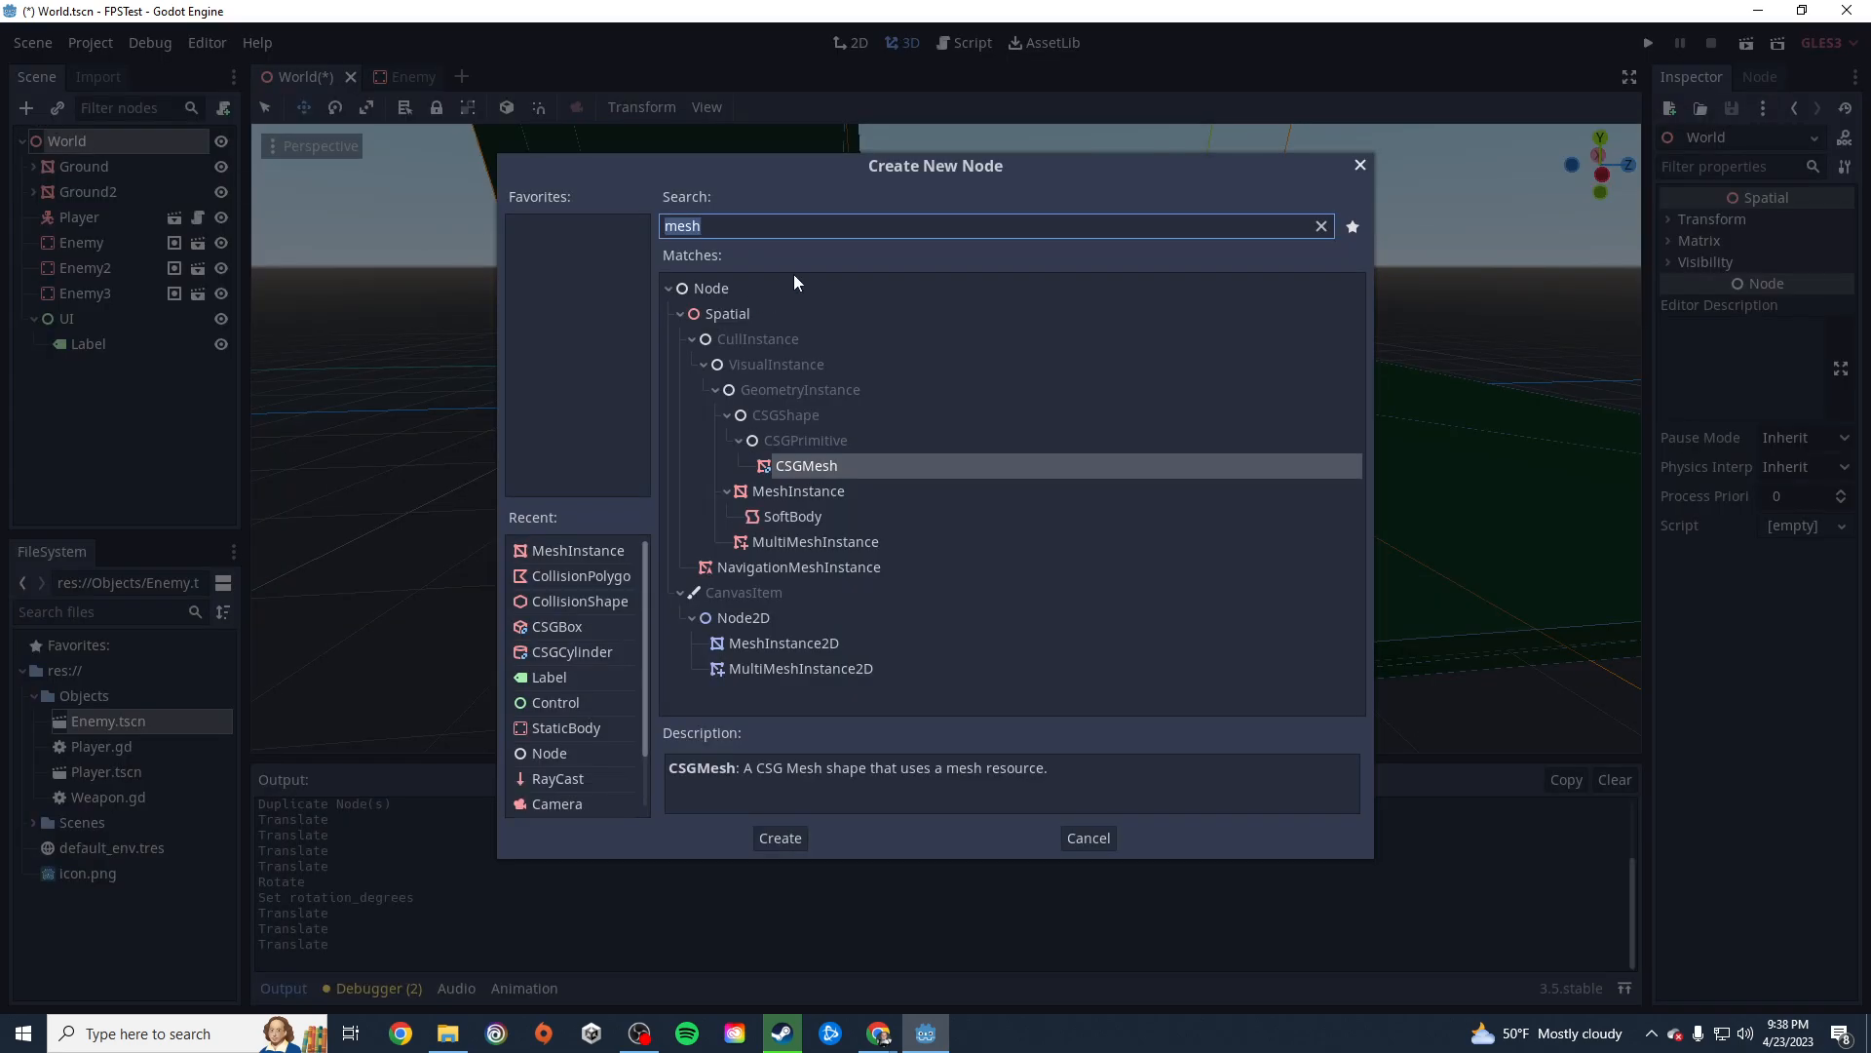
{"action": "type", "text": "cs"}
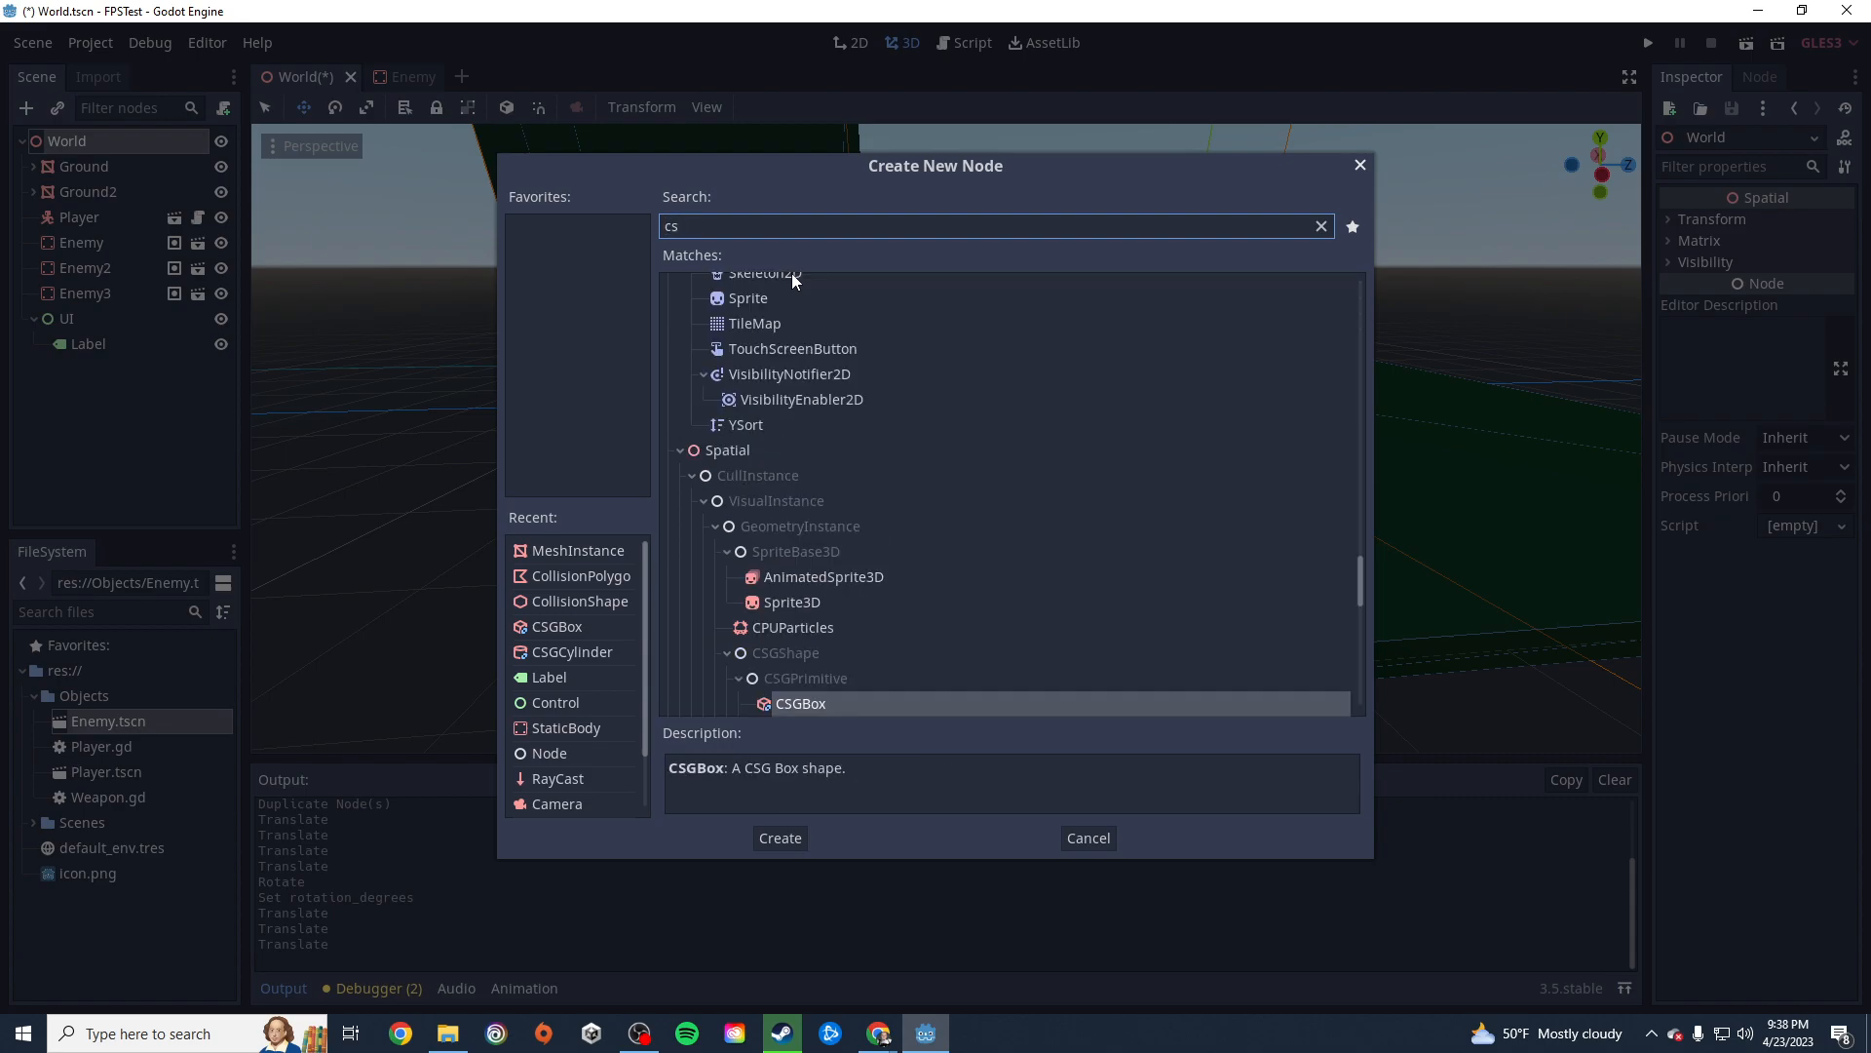
{"action": "type", "text": "g"}
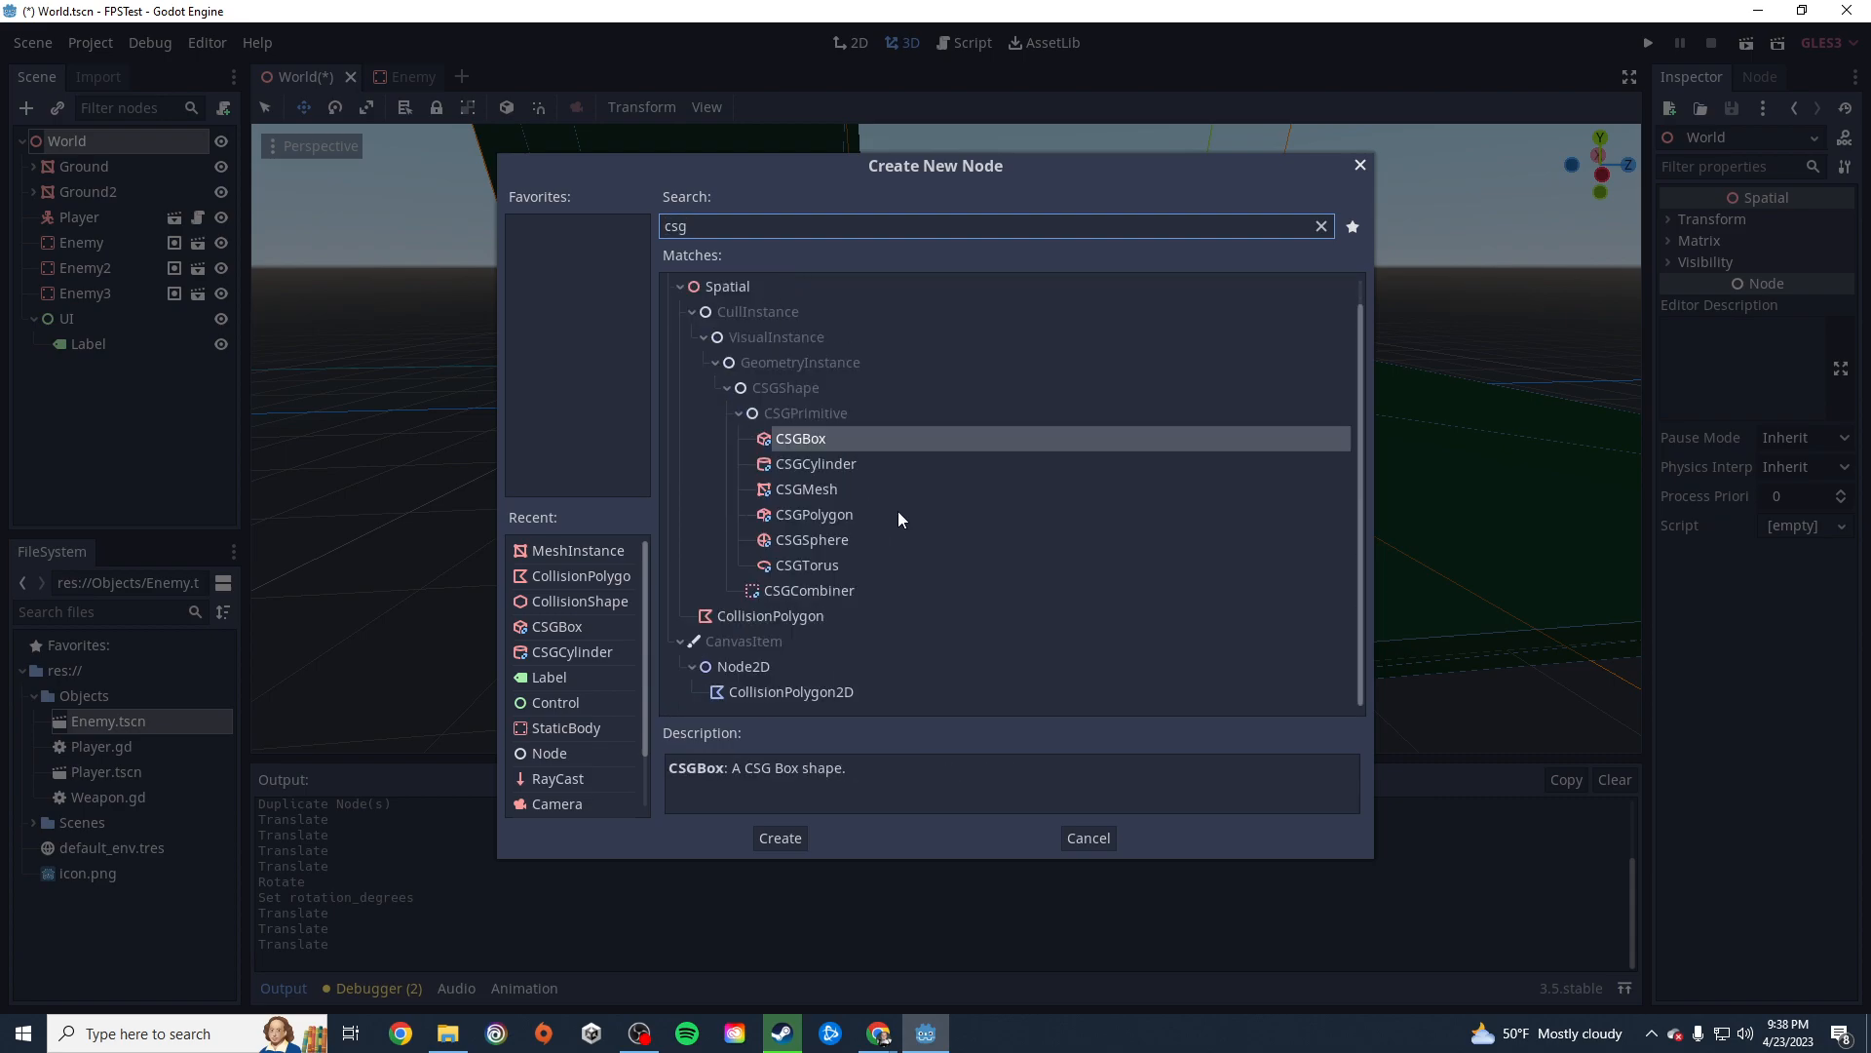
{"action": "left_click", "coordinate": [805, 516]}
{"action": "left_click", "coordinate": [797, 440]}
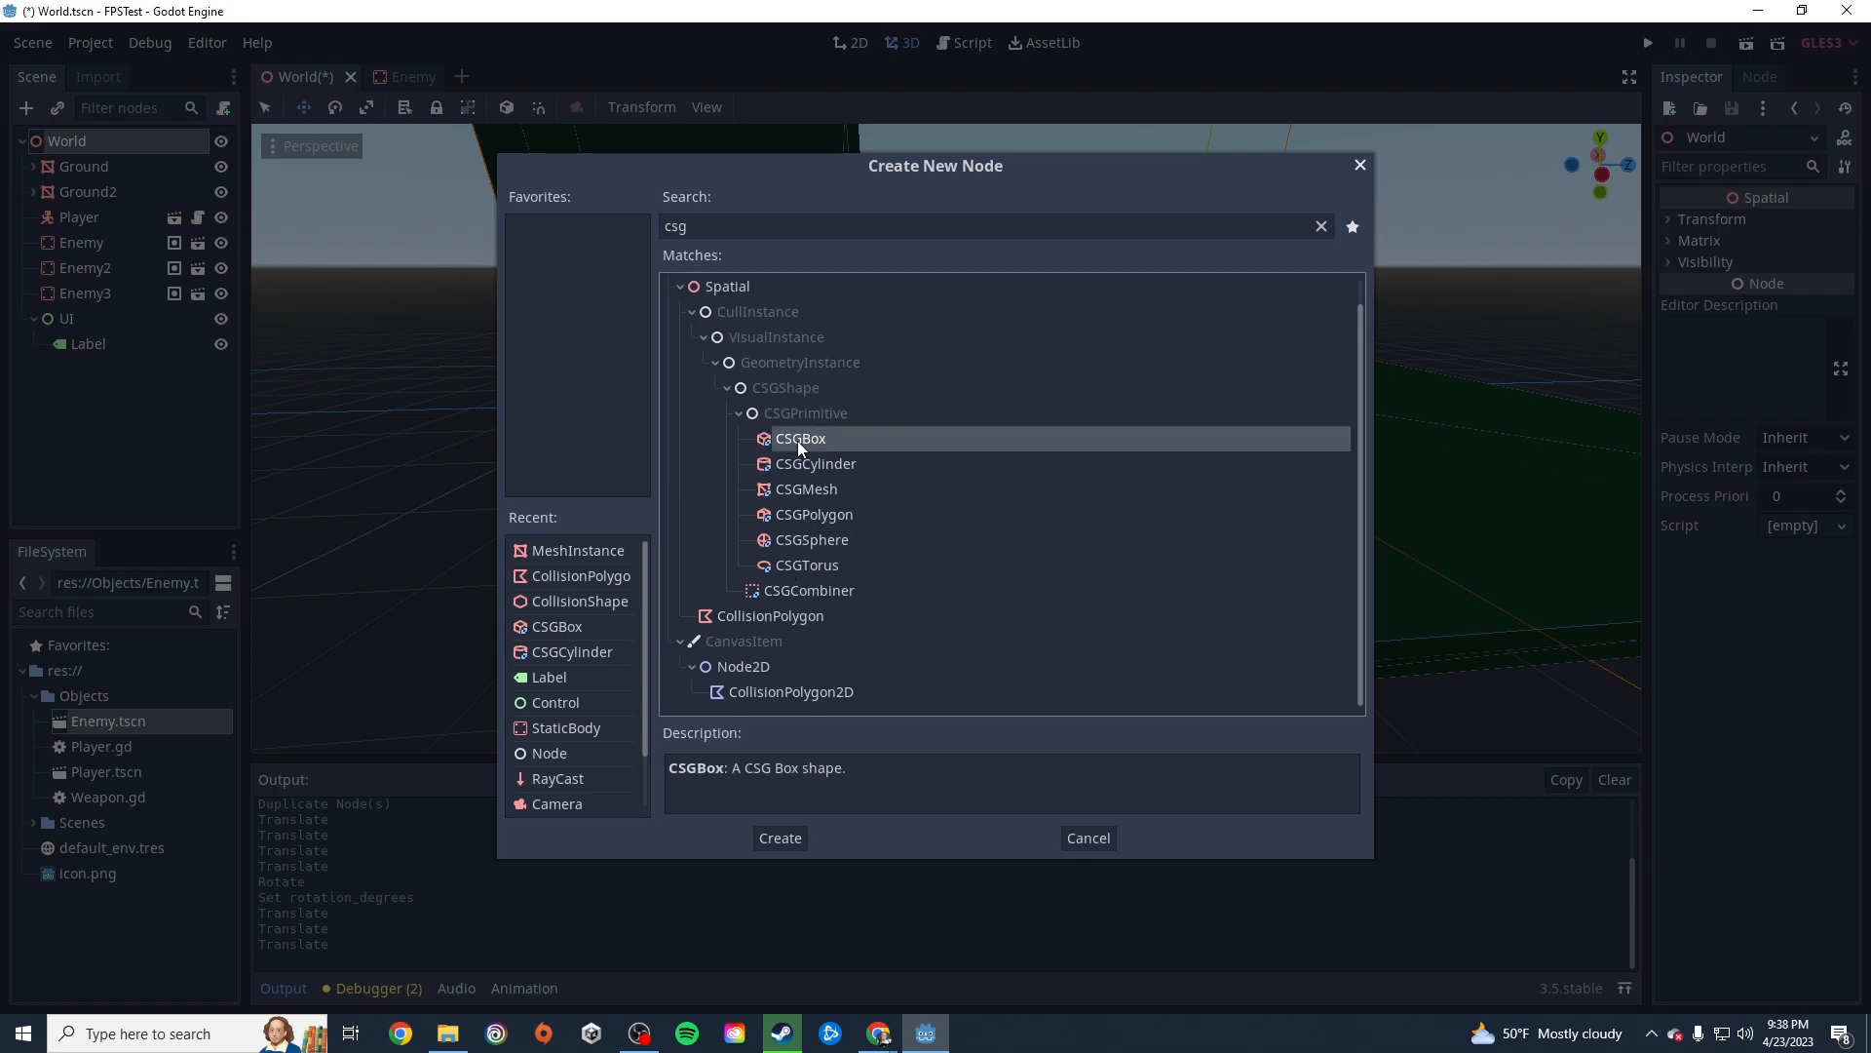
{"action": "left_click", "coordinate": [809, 513]}
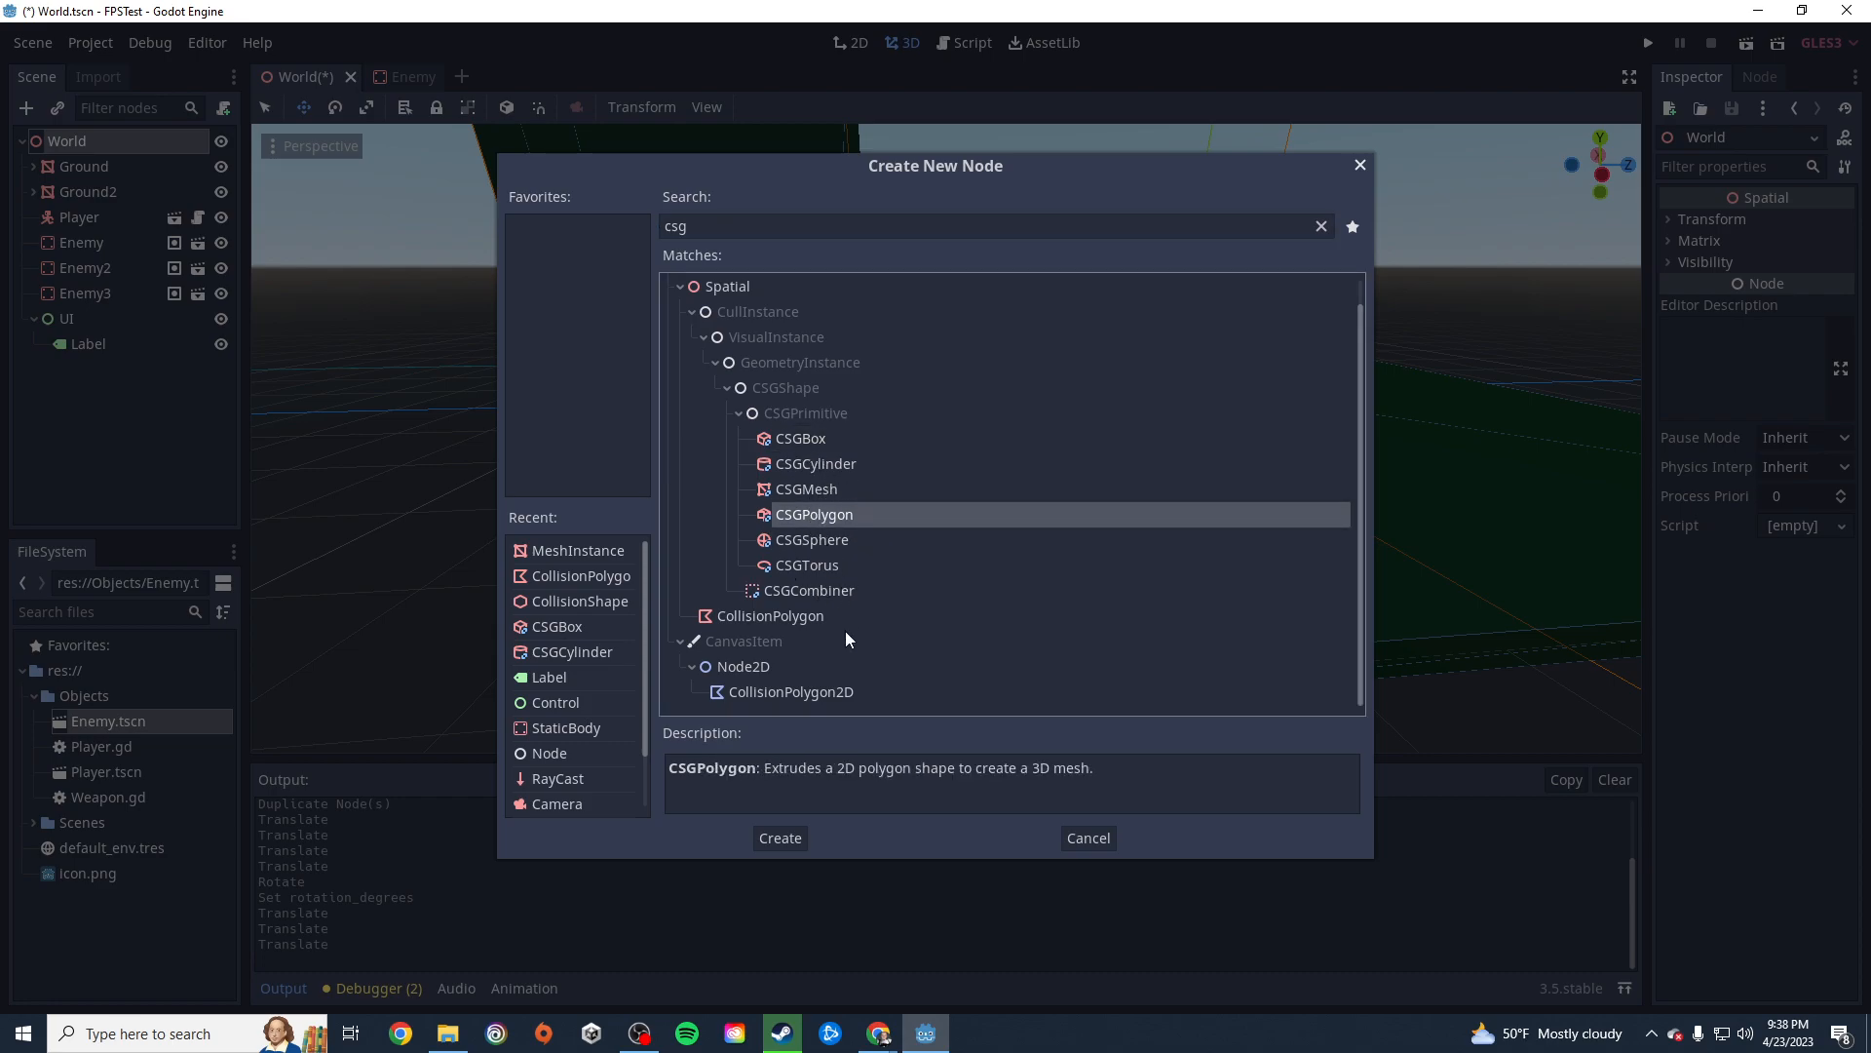
{"action": "left_click", "coordinate": [780, 839]}
{"action": "key", "text": "f"}
{"action": "left_click_drag", "start_coordinate": [1152, 267], "coordinate": [1160, 194]}
Pull the two corners on one side of the CSGPolygon outward to enlarge its profile.
{"action": "right_click_drag", "start_coordinate": [1407, 442], "coordinate": [1517, 403]}
{"action": "key", "text": "w"}
{"action": "key", "text": "w"}
{"action": "key", "text": "w"}
{"action": "key", "text": "w"}
{"action": "key", "text": "w"}
{"action": "key", "text": "w"}
{"action": "right_click_drag", "start_coordinate": [946, 438], "coordinate": [509, 512]}
{"action": "key", "text": "d"}
{"action": "key", "text": "s"}
{"action": "key", "text": "d"}
{"action": "key", "text": "w"}
{"action": "key", "text": "s"}
{"action": "right_click_drag", "start_coordinate": [996, 337], "coordinate": [996, 349]}
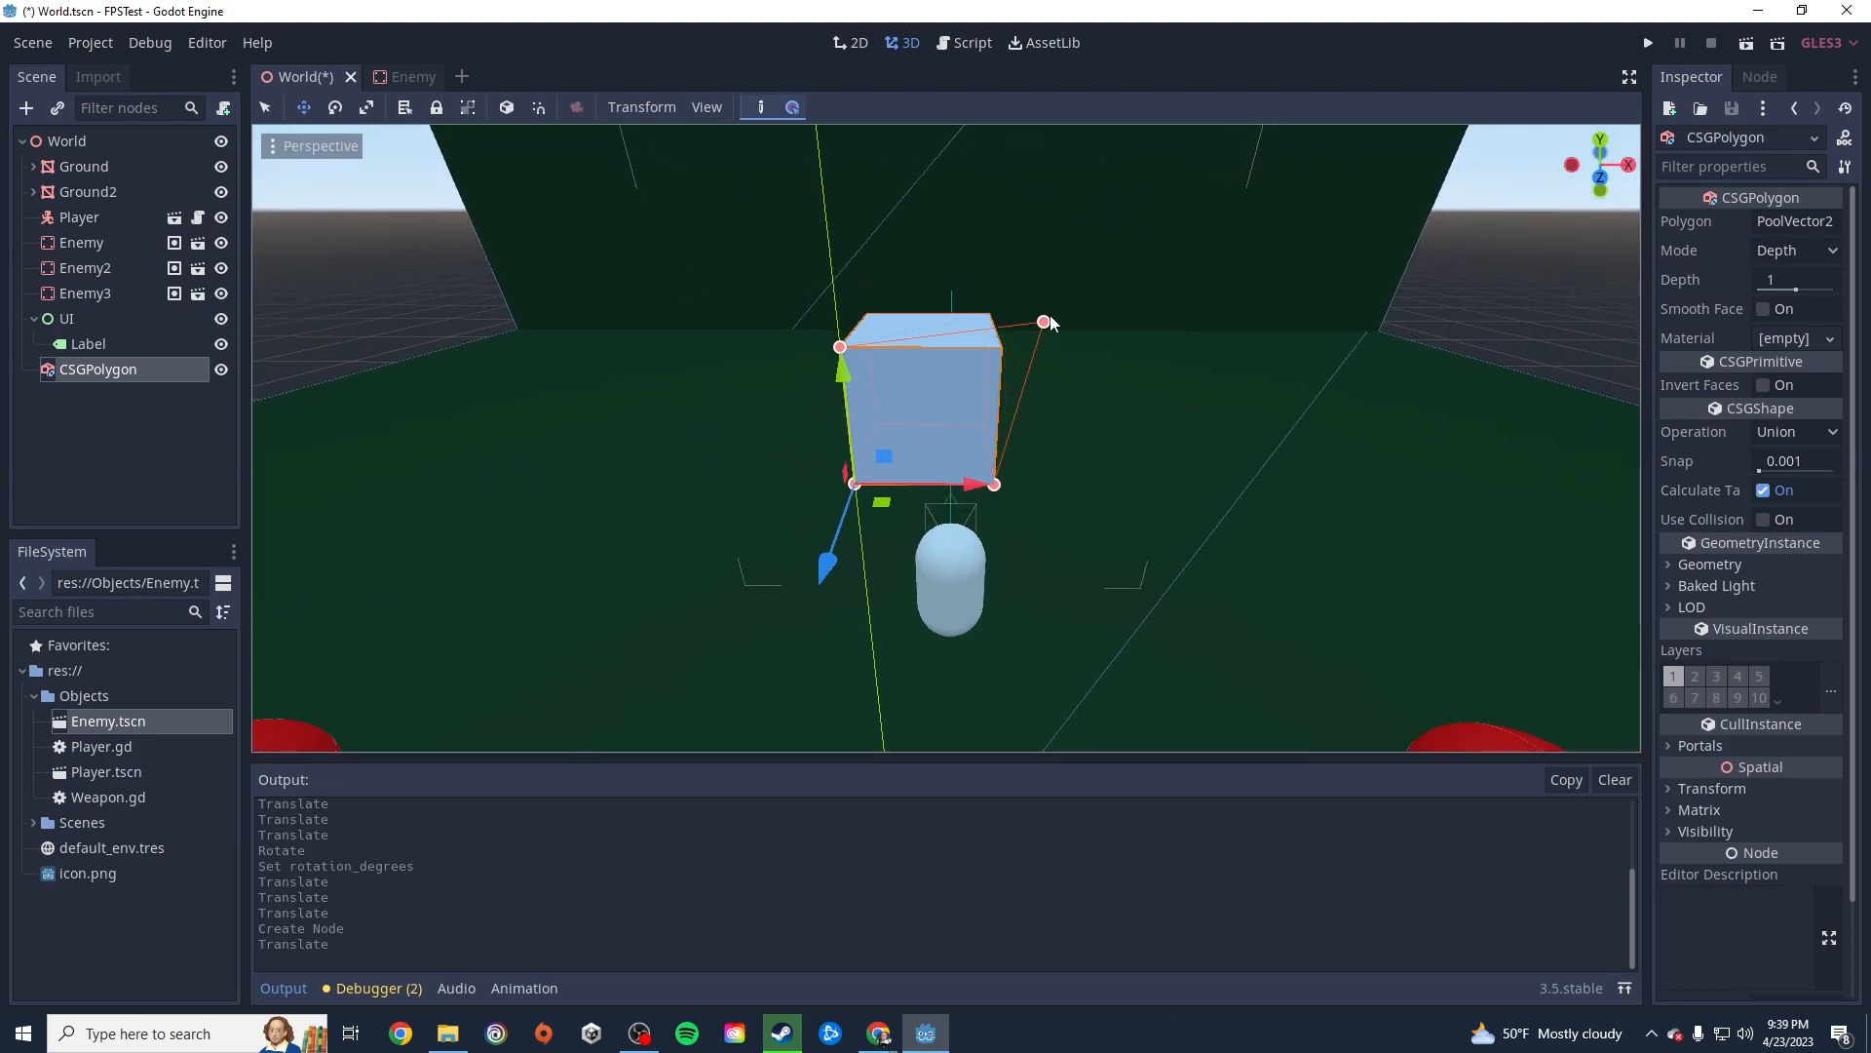
{"action": "left_click_drag", "start_coordinate": [1120, 262], "coordinate": [1120, 261]}
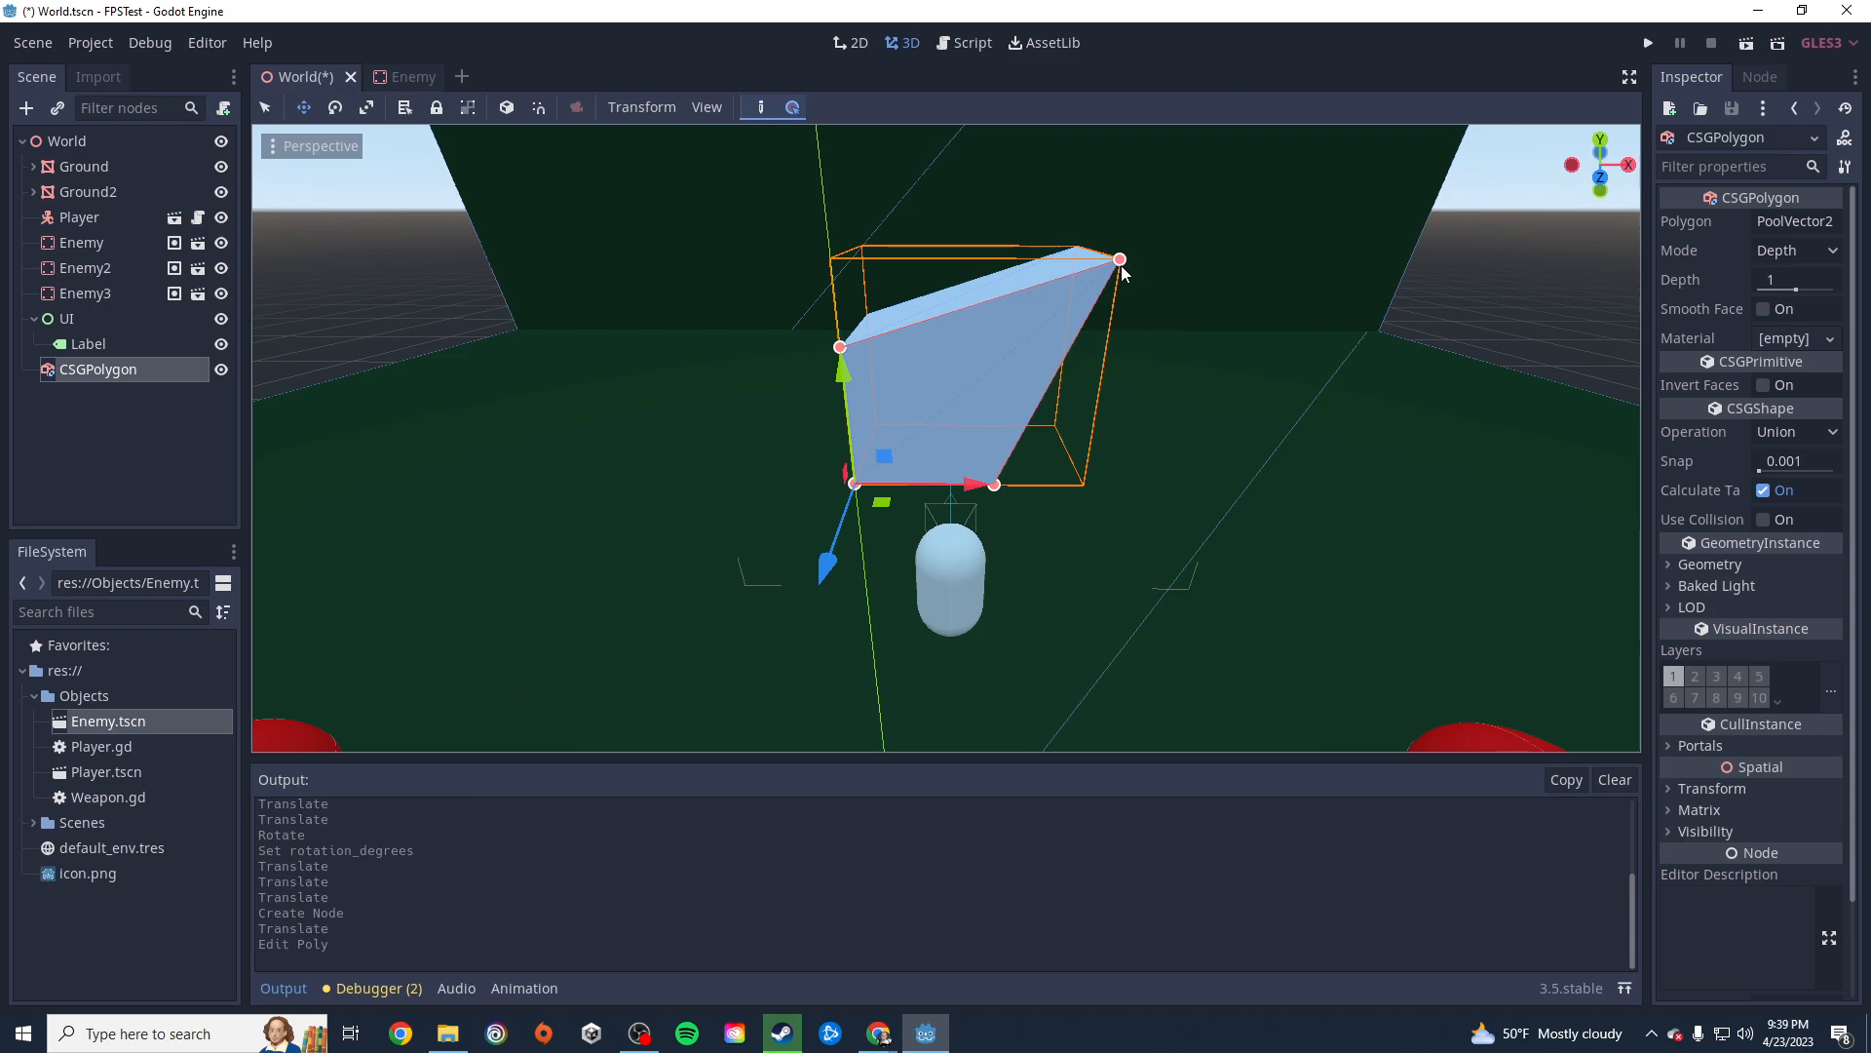
{"action": "left_click_drag", "start_coordinate": [1114, 571], "coordinate": [1115, 571]}
Reposition the polygon and move its remaining two corners so the profile forms a long triangular wedge.
{"action": "right_click_drag", "start_coordinate": [1055, 437], "coordinate": [901, 463]}
{"action": "key", "text": "w"}
{"action": "key", "text": "s"}
{"action": "key", "text": "d"}
{"action": "key", "text": "w"}
{"action": "key", "text": "d"}
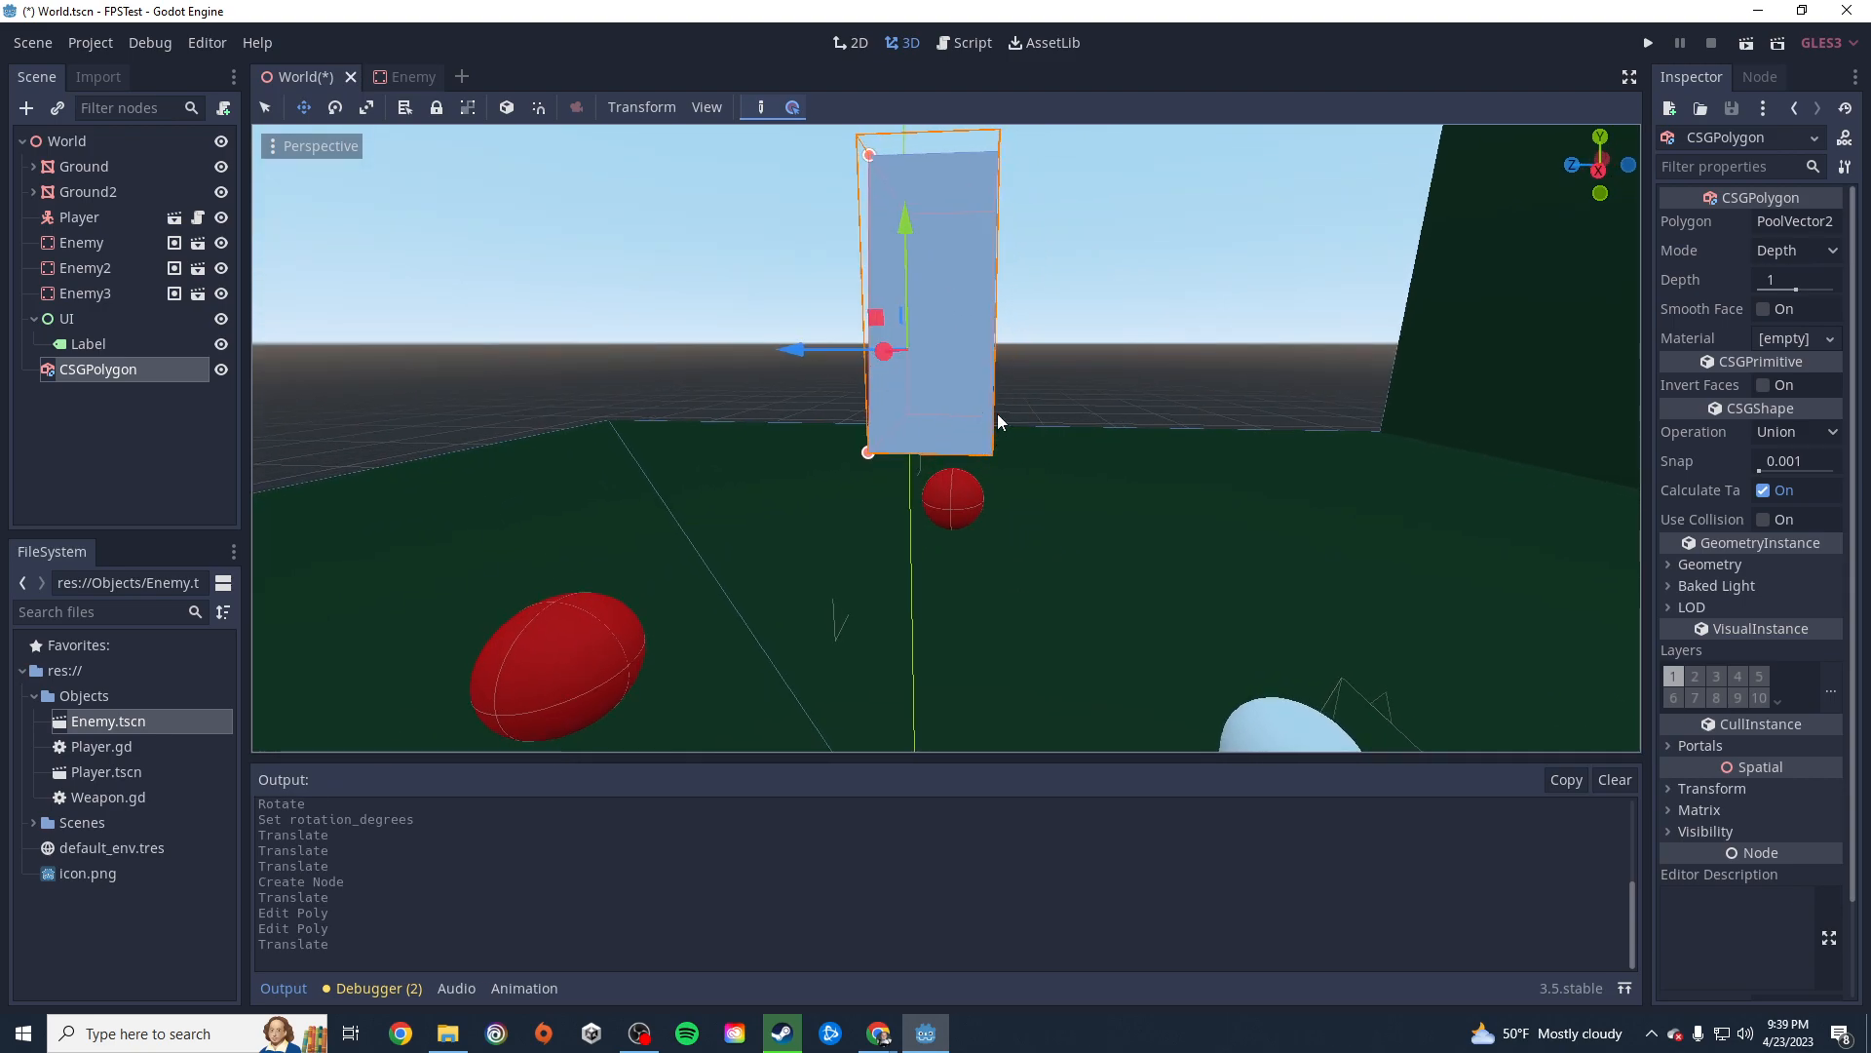
{"action": "right_click_drag", "start_coordinate": [1122, 364], "coordinate": [933, 401]}
{"action": "key", "text": "a"}
{"action": "key", "text": "w"}
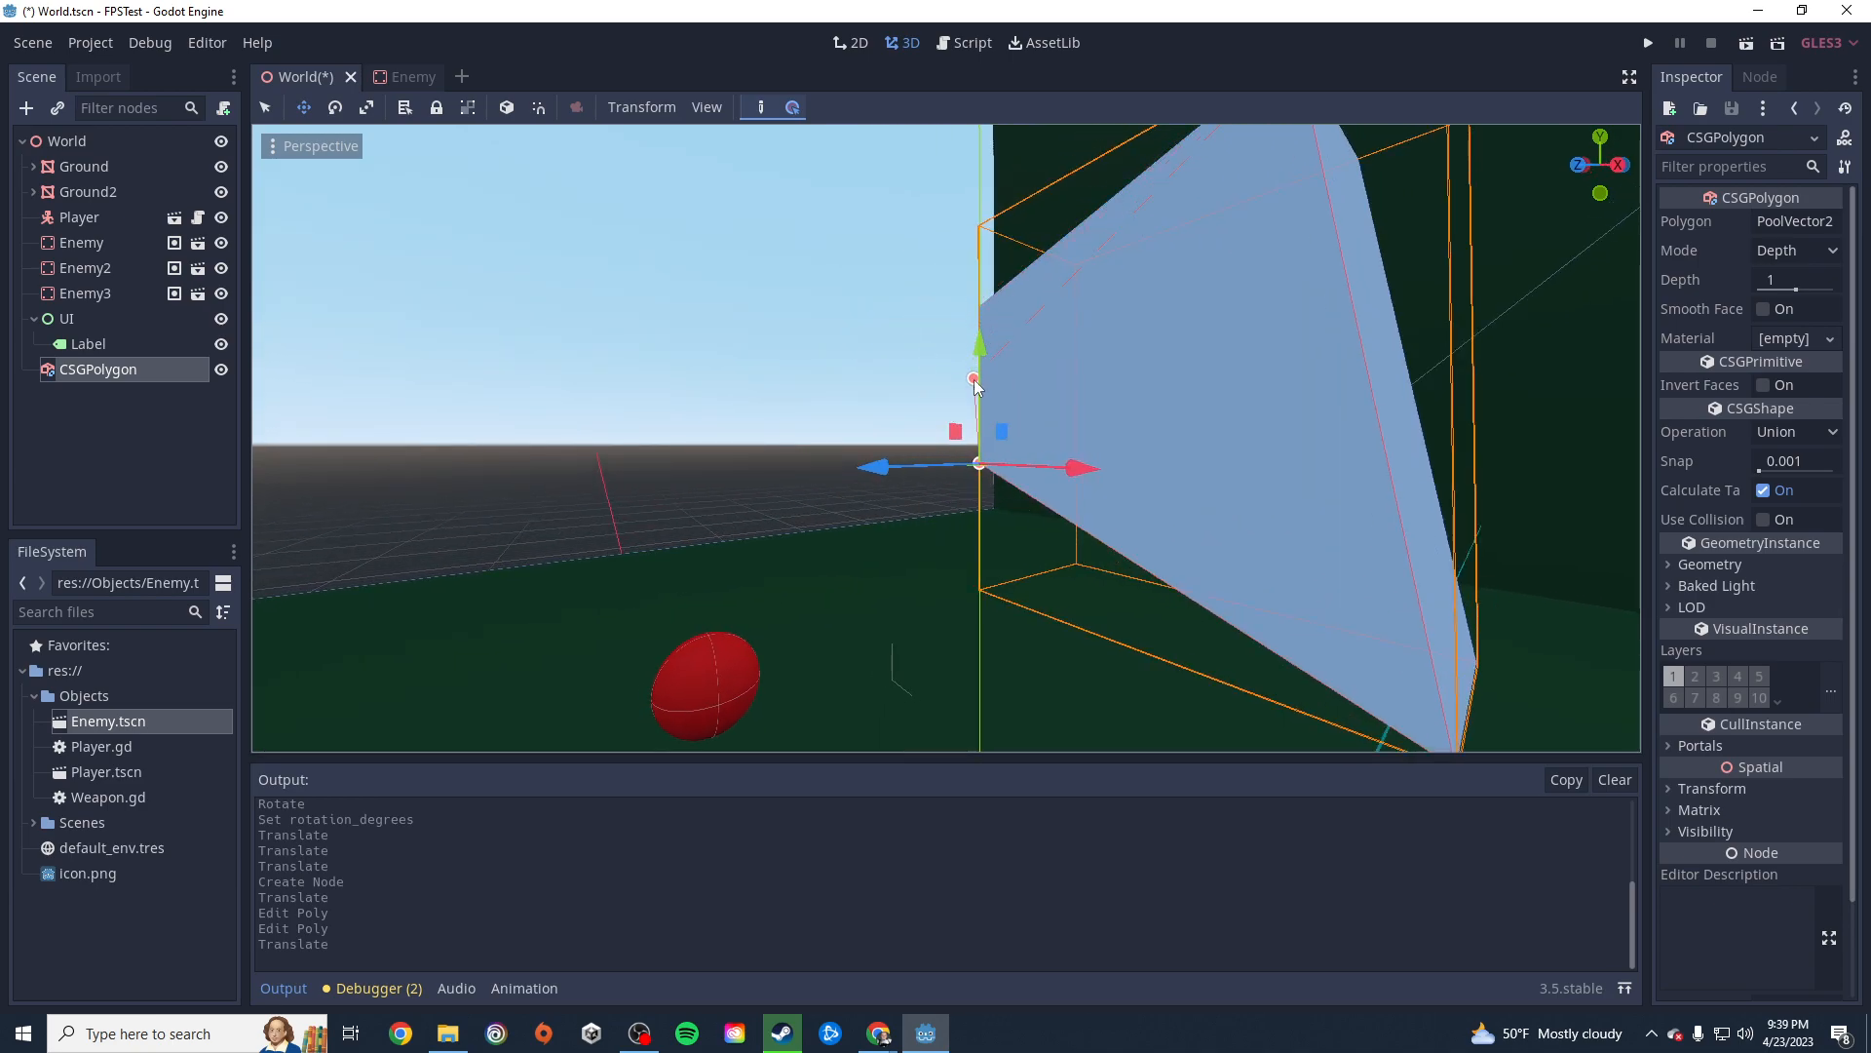
{"action": "left_click", "coordinate": [975, 383]}
{"action": "left_click_drag", "start_coordinate": [892, 512], "coordinate": [849, 455]}
{"action": "left_click_drag", "start_coordinate": [966, 379], "coordinate": [962, 373]}
Rotate the wedge-shaped polygon so its long underside lies roughly level with the ground.
{"action": "right_click_drag", "start_coordinate": [1019, 497], "coordinate": [1174, 534]}
{"action": "key", "text": "a"}
{"action": "key", "text": "s"}
{"action": "key", "text": "e"}
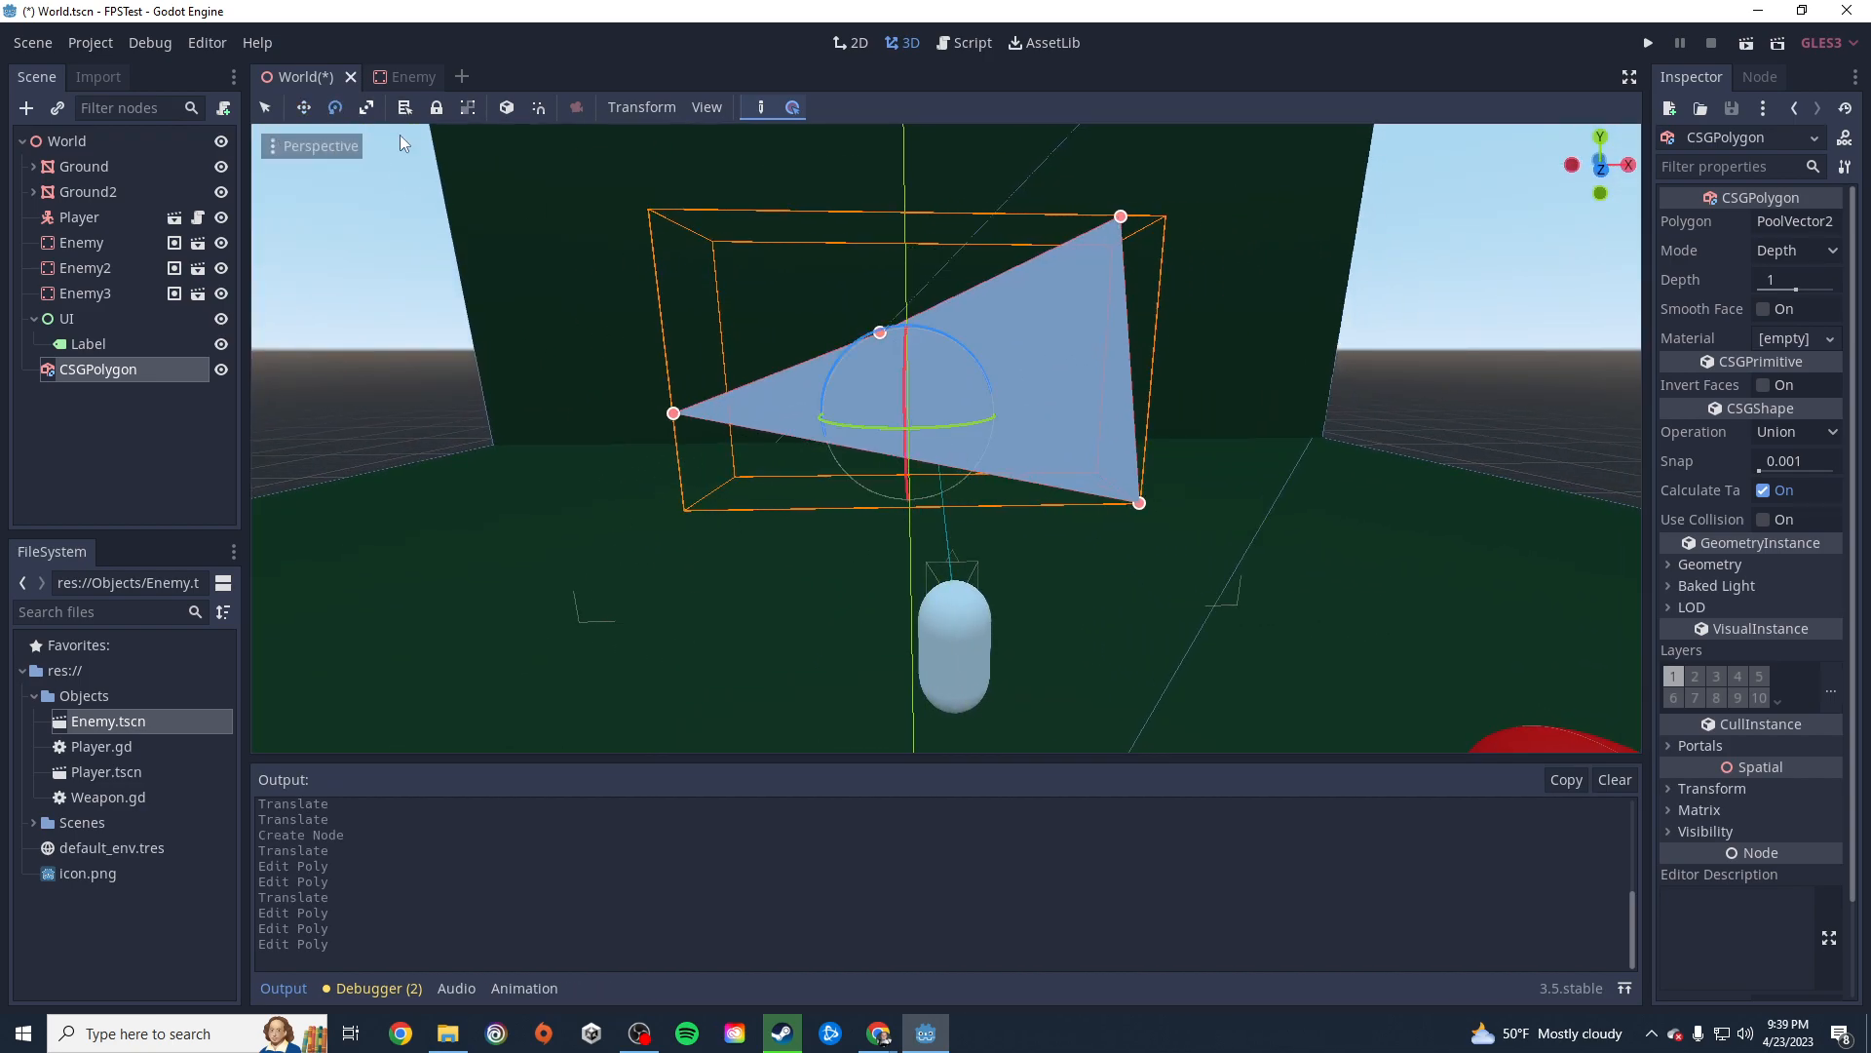
{"action": "left_click_drag", "start_coordinate": [955, 351], "coordinate": [909, 612]}
Lower the wedge onto the ground in the open area near the player.
{"action": "left_click", "coordinate": [304, 107]}
{"action": "middle_click_drag", "start_coordinate": [819, 692], "coordinate": [1243, 549]}
{"action": "right_click_drag", "start_coordinate": [1199, 529], "coordinate": [1278, 407]}
{"action": "left_click_drag", "start_coordinate": [1086, 400], "coordinate": [1092, 635]}
{"action": "mouse_move", "coordinate": [913, 474]}
{"action": "right_mouse_down"}
{"action": "mouse_move", "coordinate": [920, 546]}
{"action": "mouse_move", "coordinate": [911, 472]}
{"action": "right_mouse_up"}
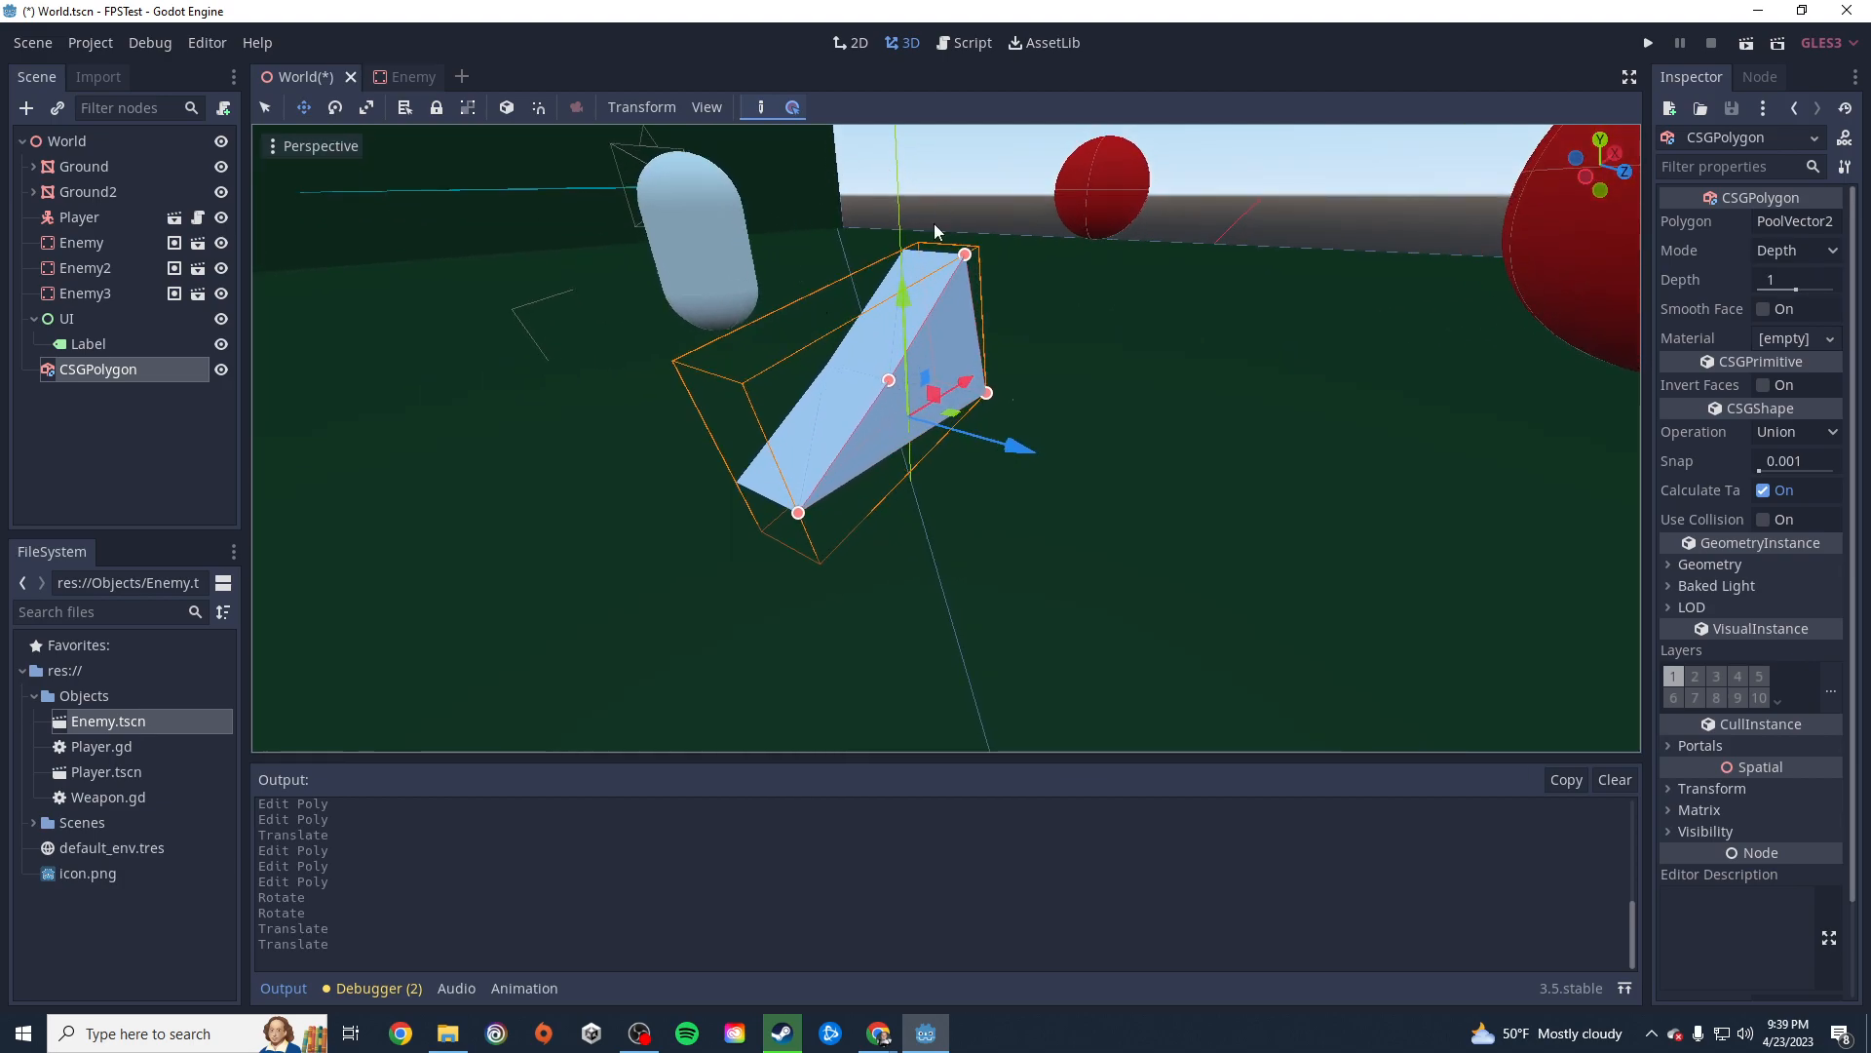
{"action": "left_click_drag", "start_coordinate": [898, 312], "coordinate": [938, 348]}
Pull the two corners at the wedge's tall end outward to make a longer, higher ramp.
{"action": "right_click_drag", "start_coordinate": [937, 348], "coordinate": [1136, 341]}
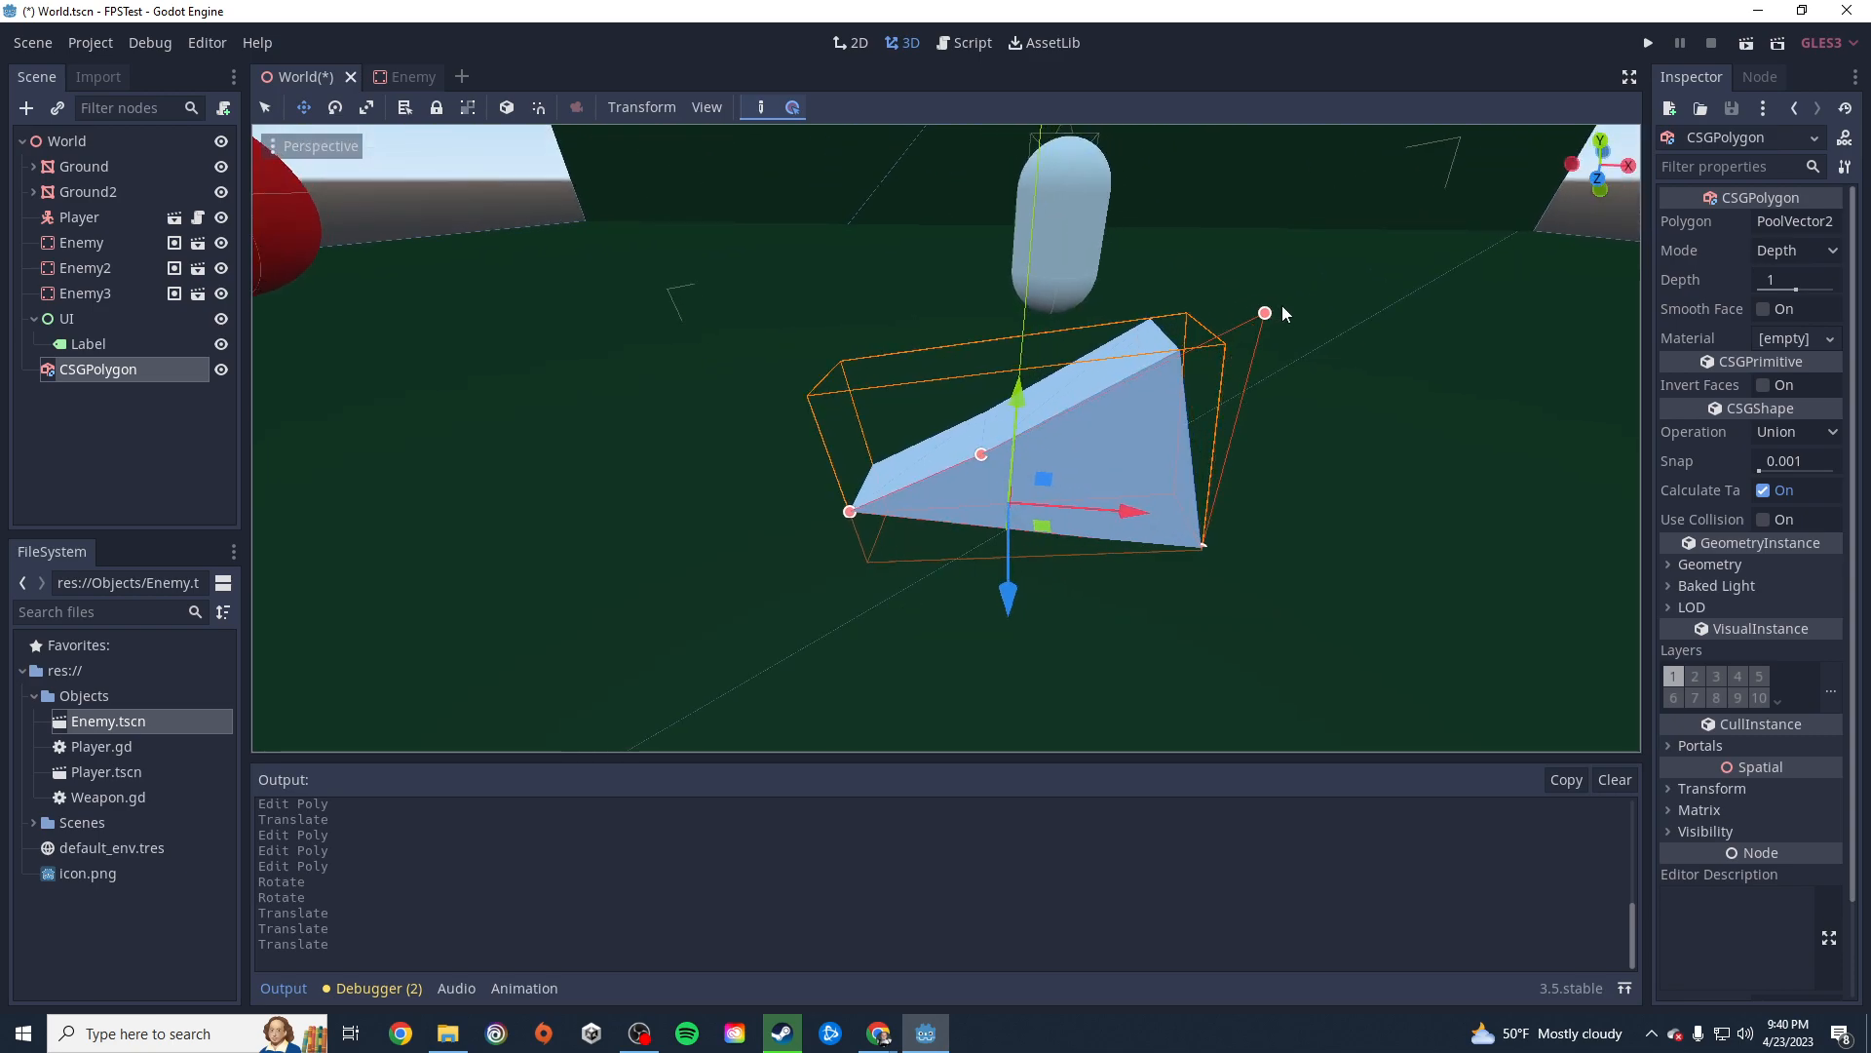
{"action": "left_click_drag", "start_coordinate": [1530, 177], "coordinate": [1530, 173]}
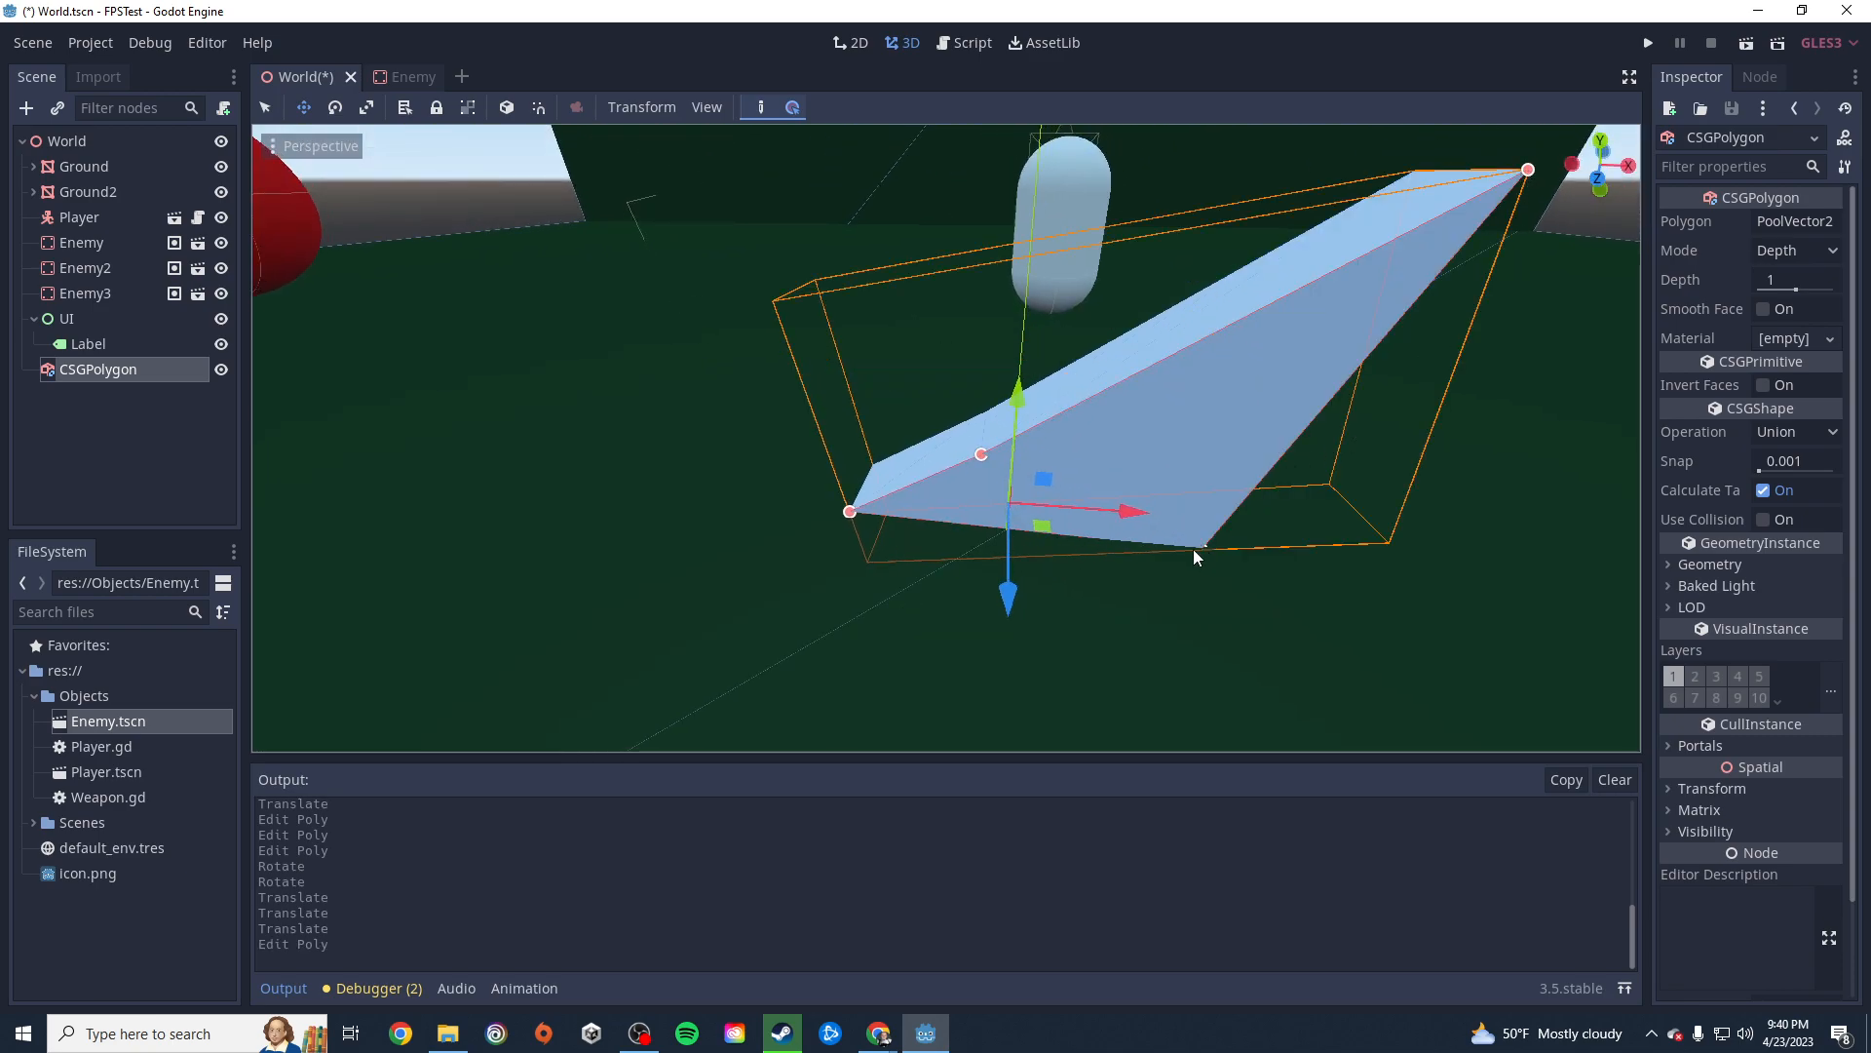
{"action": "left_click_drag", "start_coordinate": [1203, 548], "coordinate": [1594, 556]}
Try to widen the ramp by moving the three points along its sloped edge sideways.
{"action": "middle_click_drag", "start_coordinate": [1242, 423], "coordinate": [1380, 433]}
{"action": "right_click_drag", "start_coordinate": [1380, 432], "coordinate": [1540, 375]}
{"action": "key", "text": "w"}
{"action": "mouse_move", "coordinate": [1310, 365]}
{"action": "right_mouse_down"}
{"action": "mouse_move", "coordinate": [1355, 370]}
{"action": "mouse_move", "coordinate": [1310, 365]}
{"action": "right_mouse_up"}
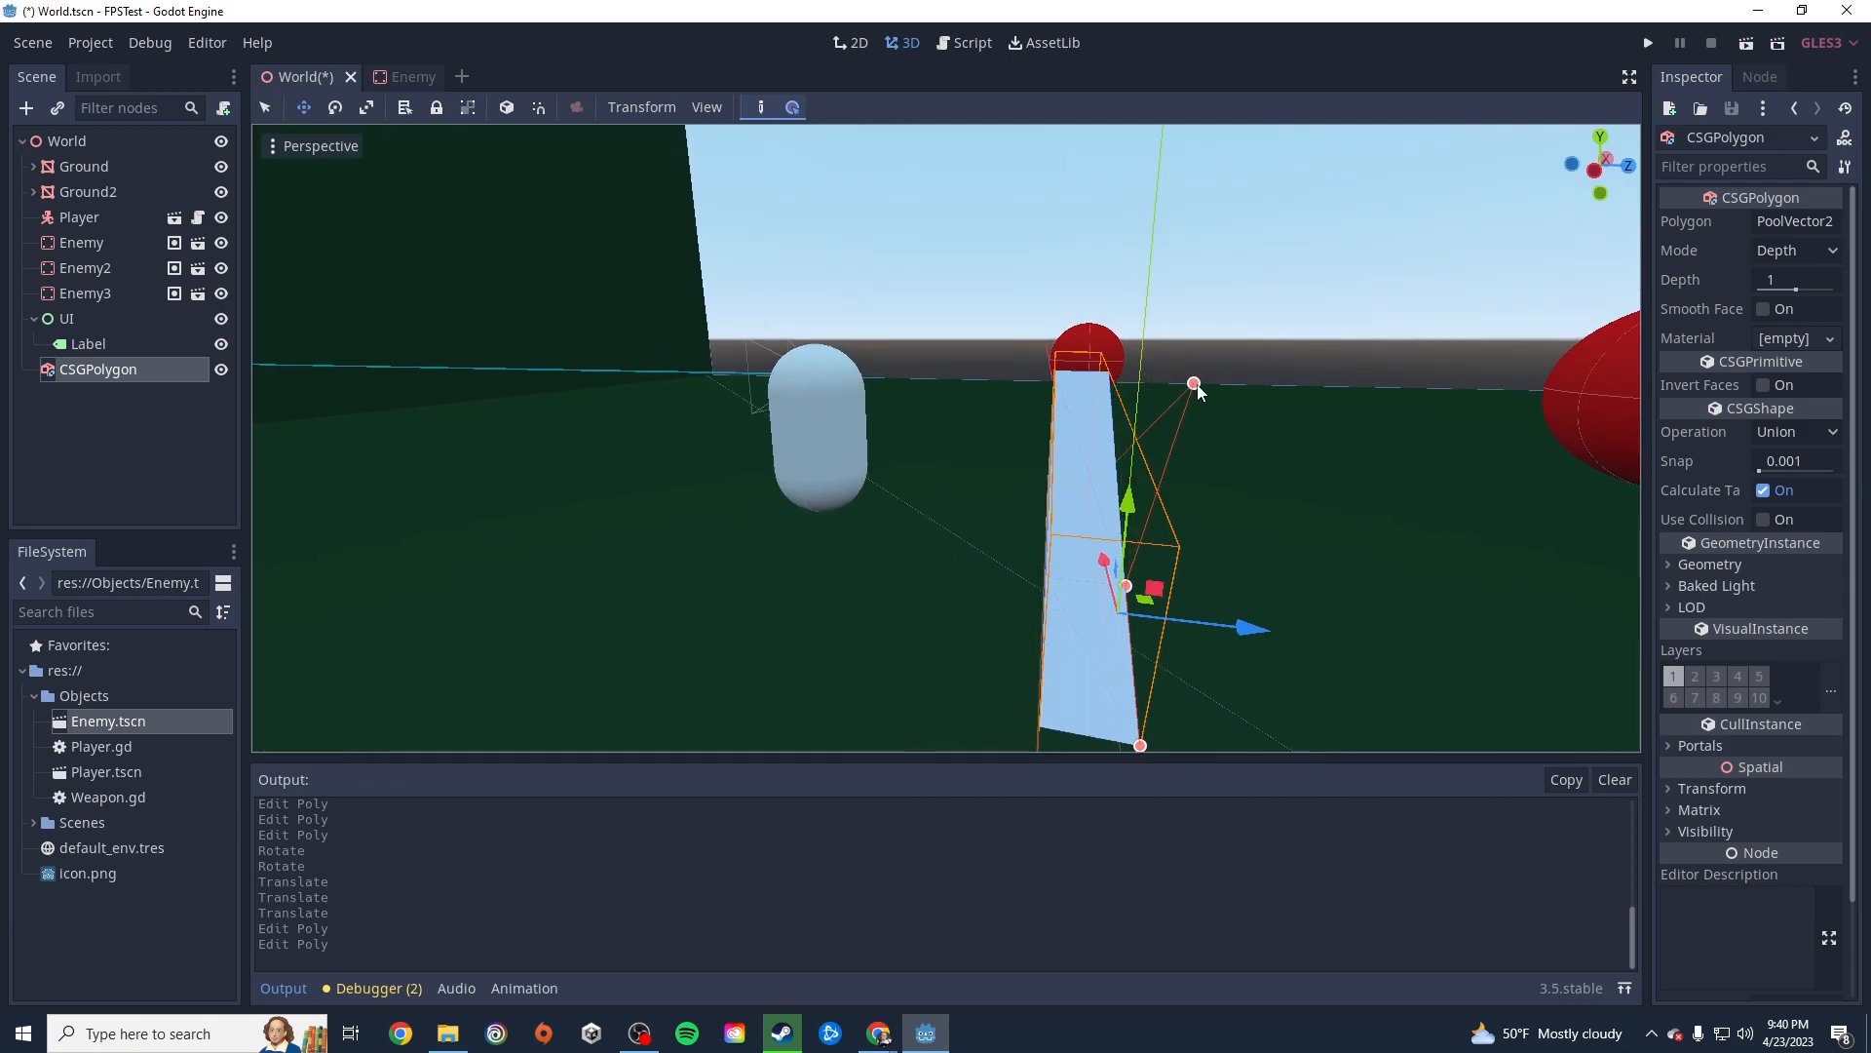
{"action": "left_click_drag", "start_coordinate": [1251, 383], "coordinate": [1251, 383]}
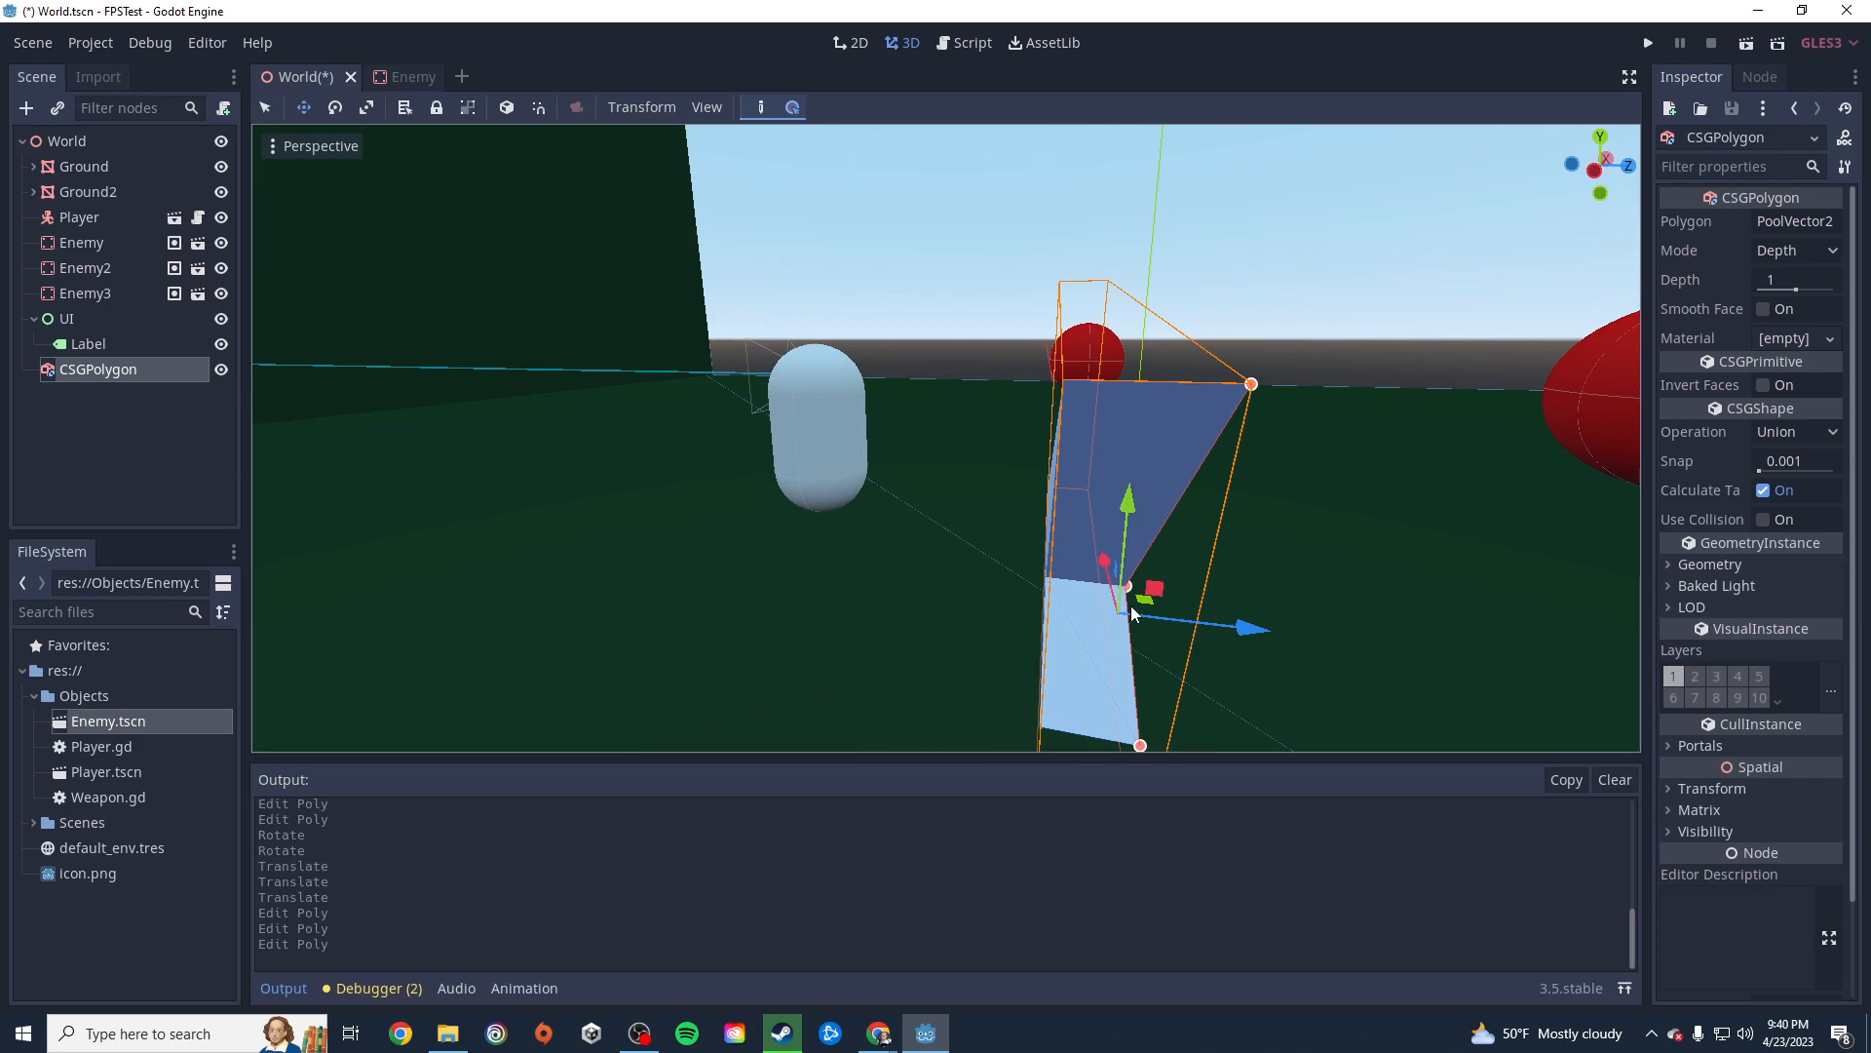
{"action": "left_click", "coordinate": [1284, 603]}
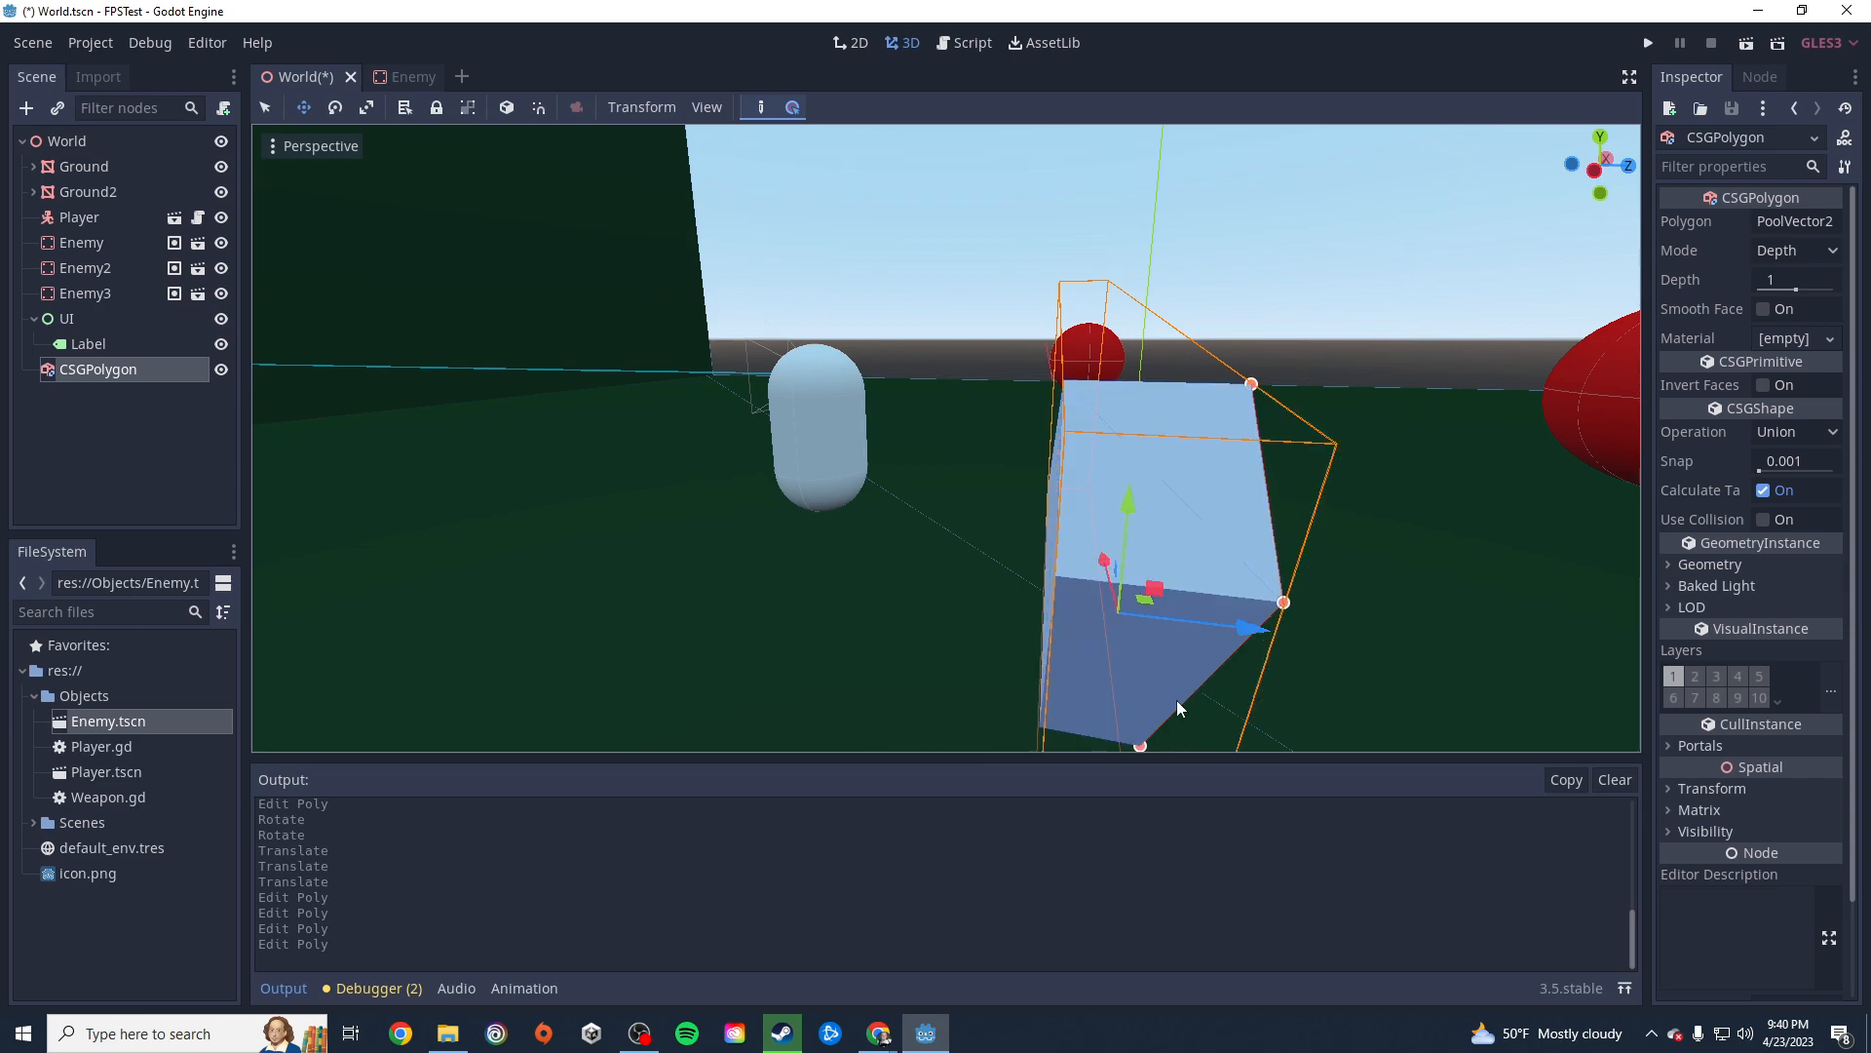
{"action": "left_click_drag", "start_coordinate": [1246, 748], "coordinate": [1280, 757]}
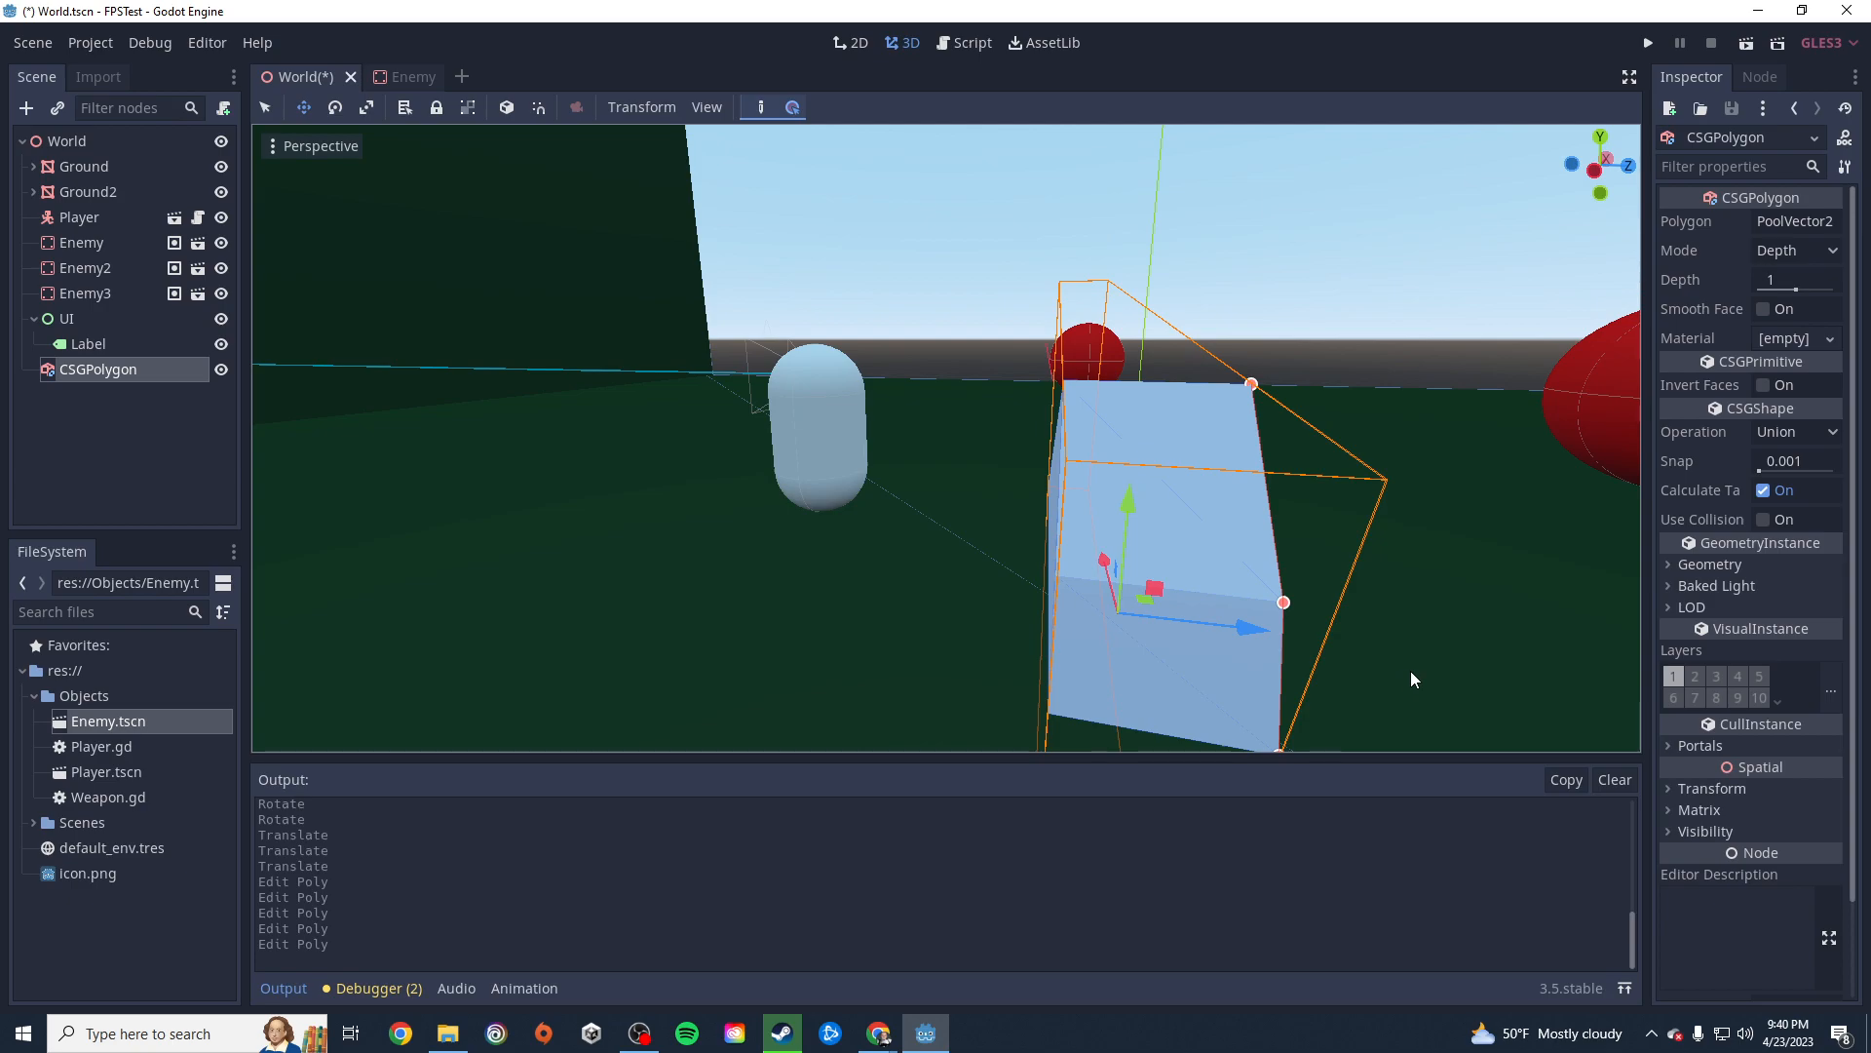
Reshape the ramp's tall end by moving its lower corner down to the ground and its middle point inward.
{"action": "right_click_drag", "start_coordinate": [1411, 673], "coordinate": [1309, 677]}
{"action": "key", "text": "d"}
{"action": "key", "text": "s"}
{"action": "right_click_drag", "start_coordinate": [821, 615], "coordinate": [815, 616]}
{"action": "key", "text": "a"}
{"action": "key", "text": "d"}
{"action": "key", "text": "s"}
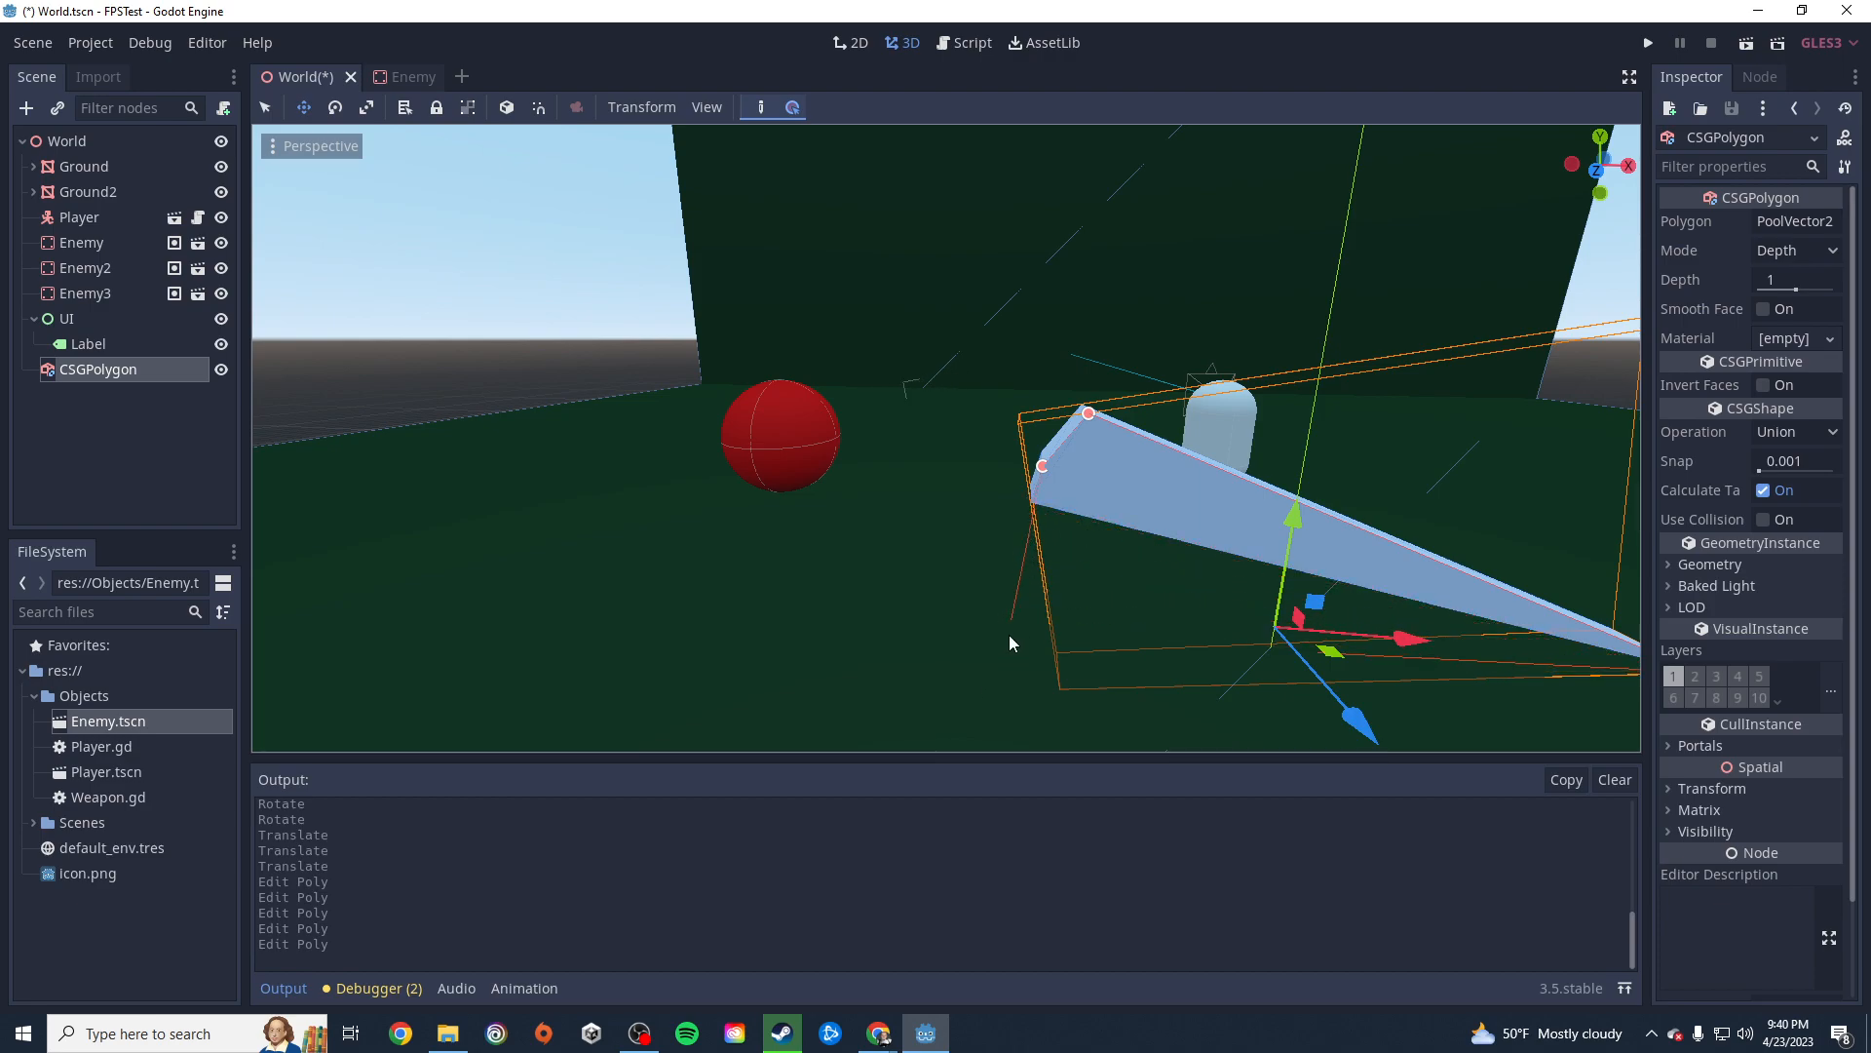
{"action": "left_click_drag", "start_coordinate": [1021, 612], "coordinate": [1016, 617]}
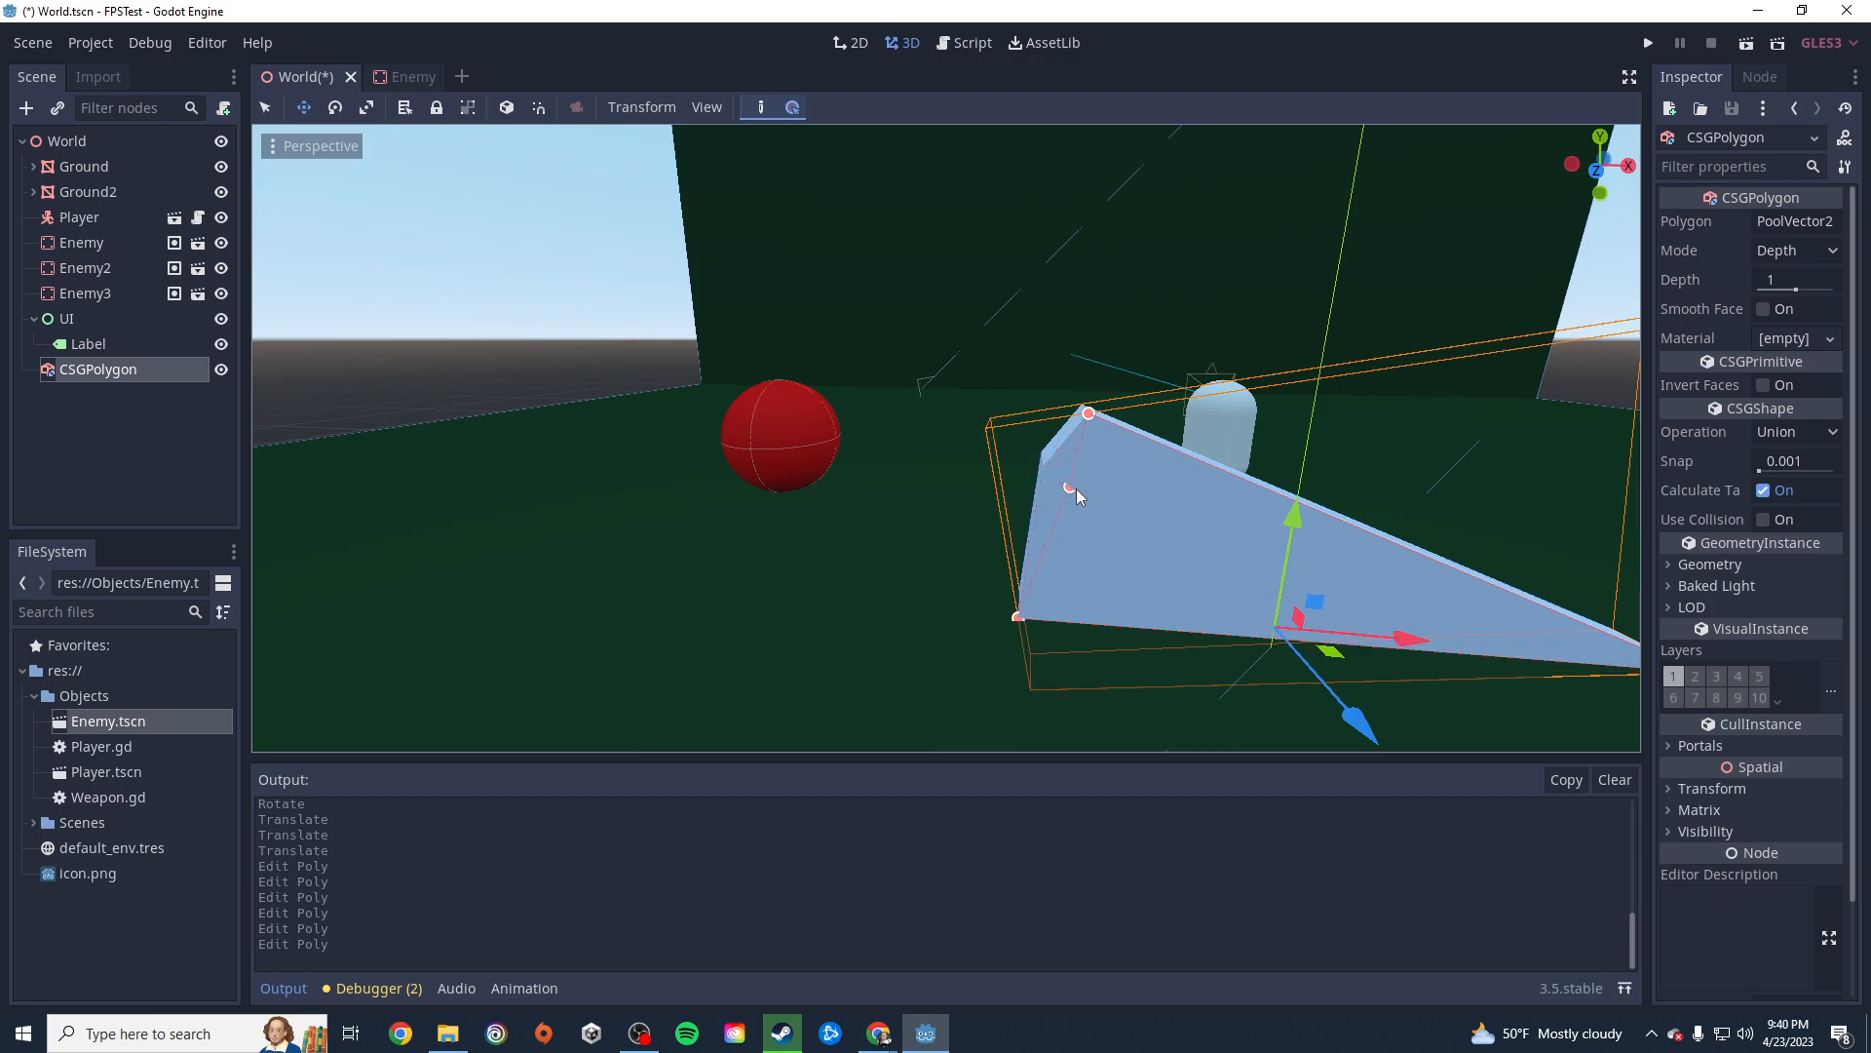
{"action": "left_click_drag", "start_coordinate": [1073, 488], "coordinate": [1081, 491]}
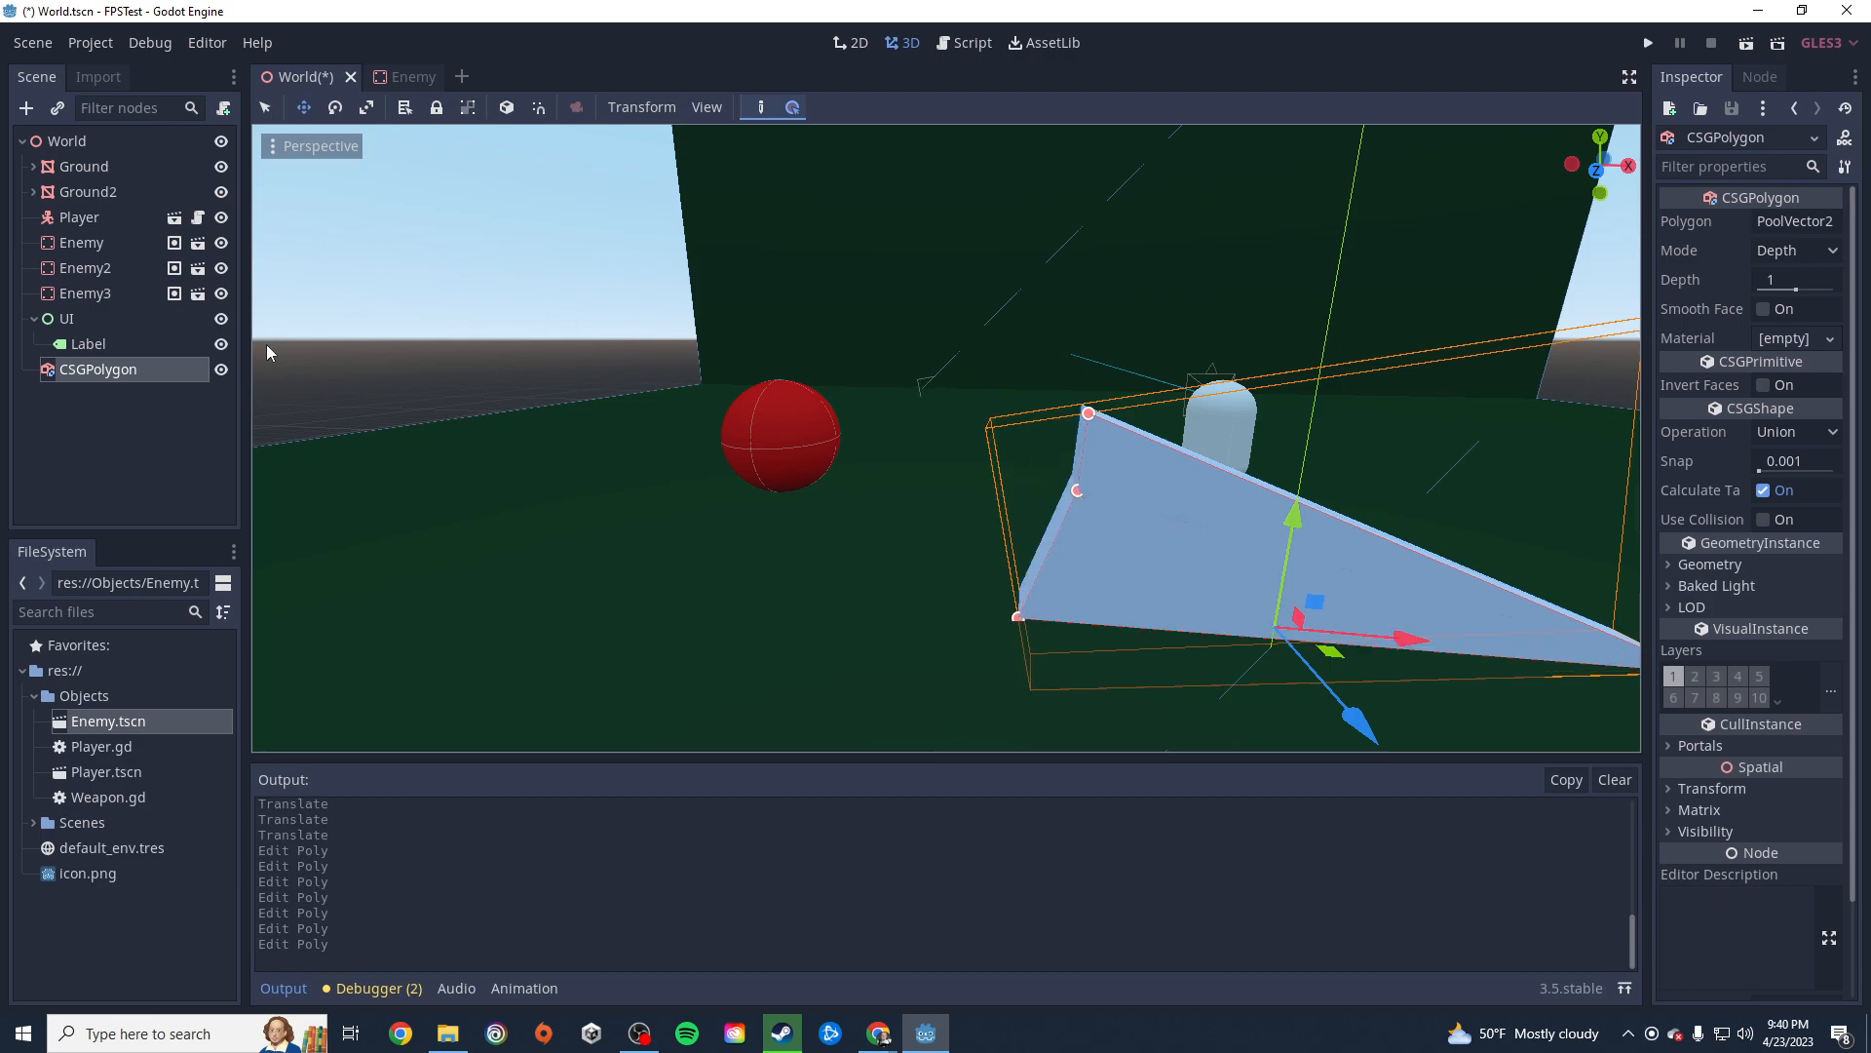
Add a CSGCylinder node under the World root.
{"action": "left_click", "coordinate": [55, 145]}
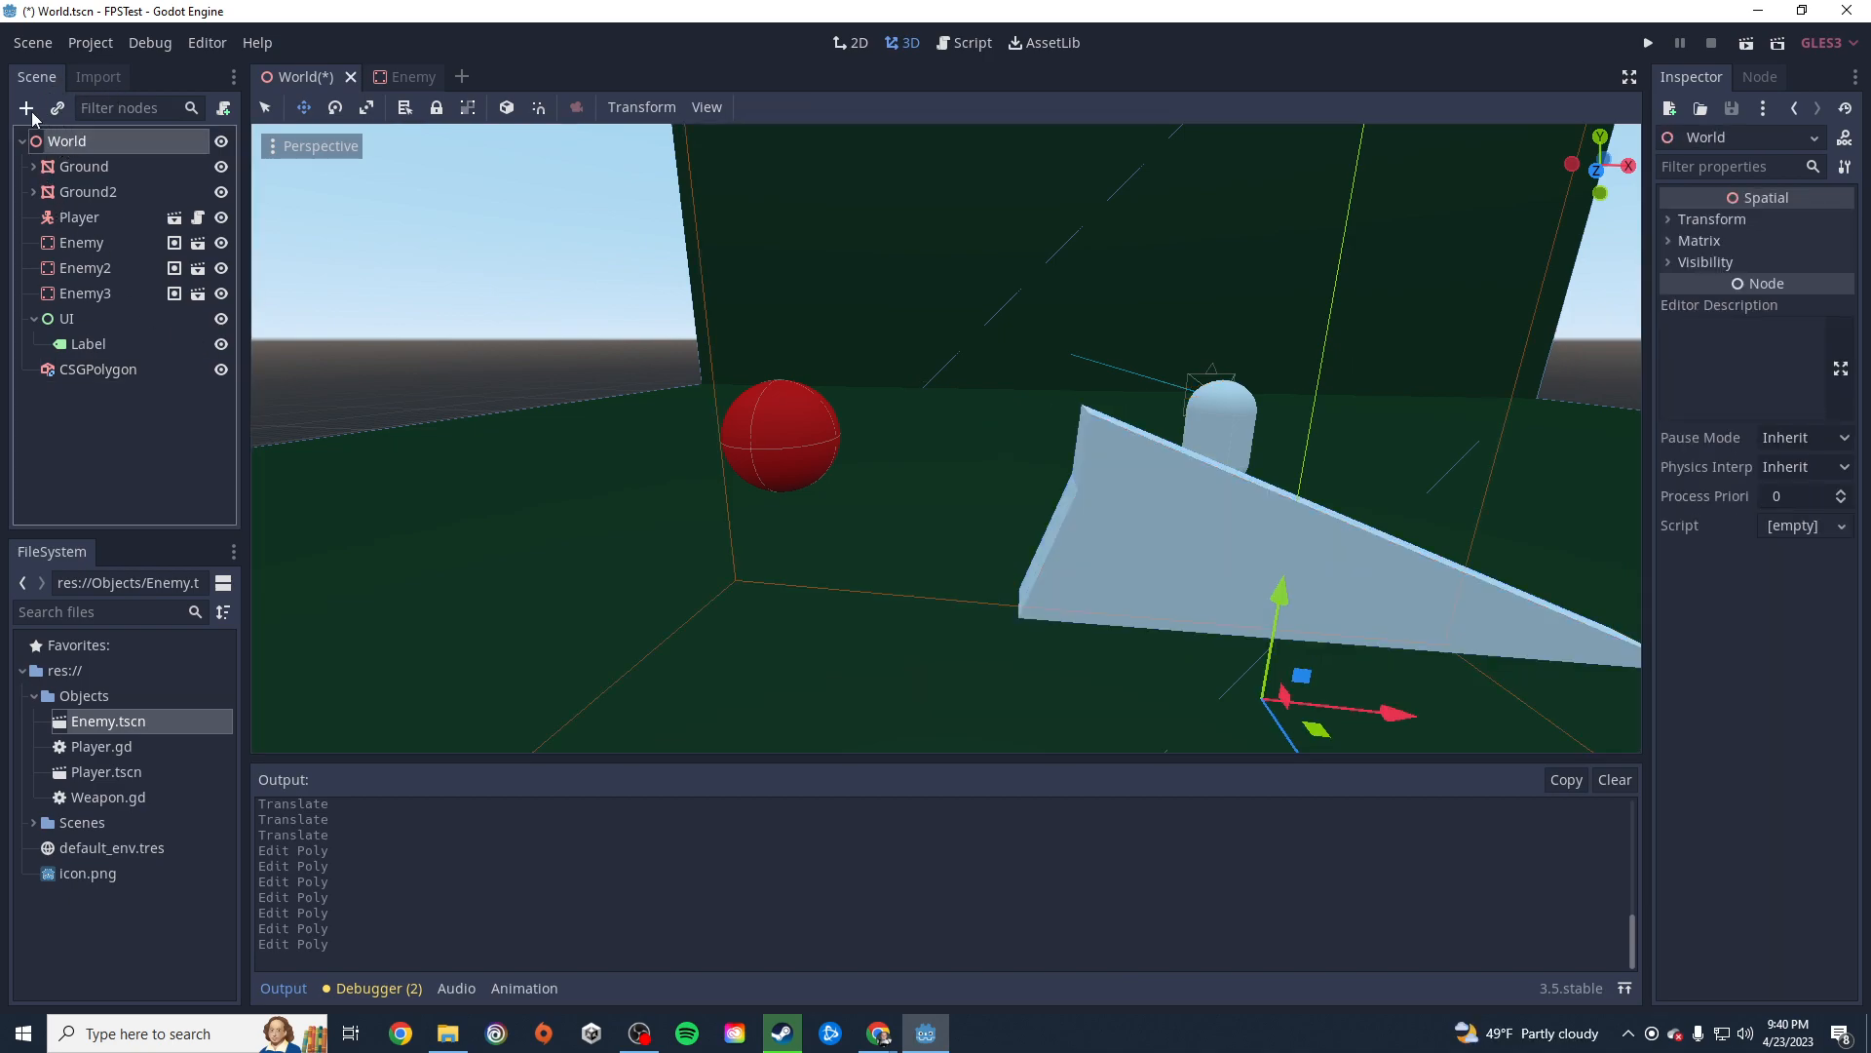
{"action": "left_click", "coordinate": [30, 110]}
{"action": "left_click", "coordinate": [807, 465]}
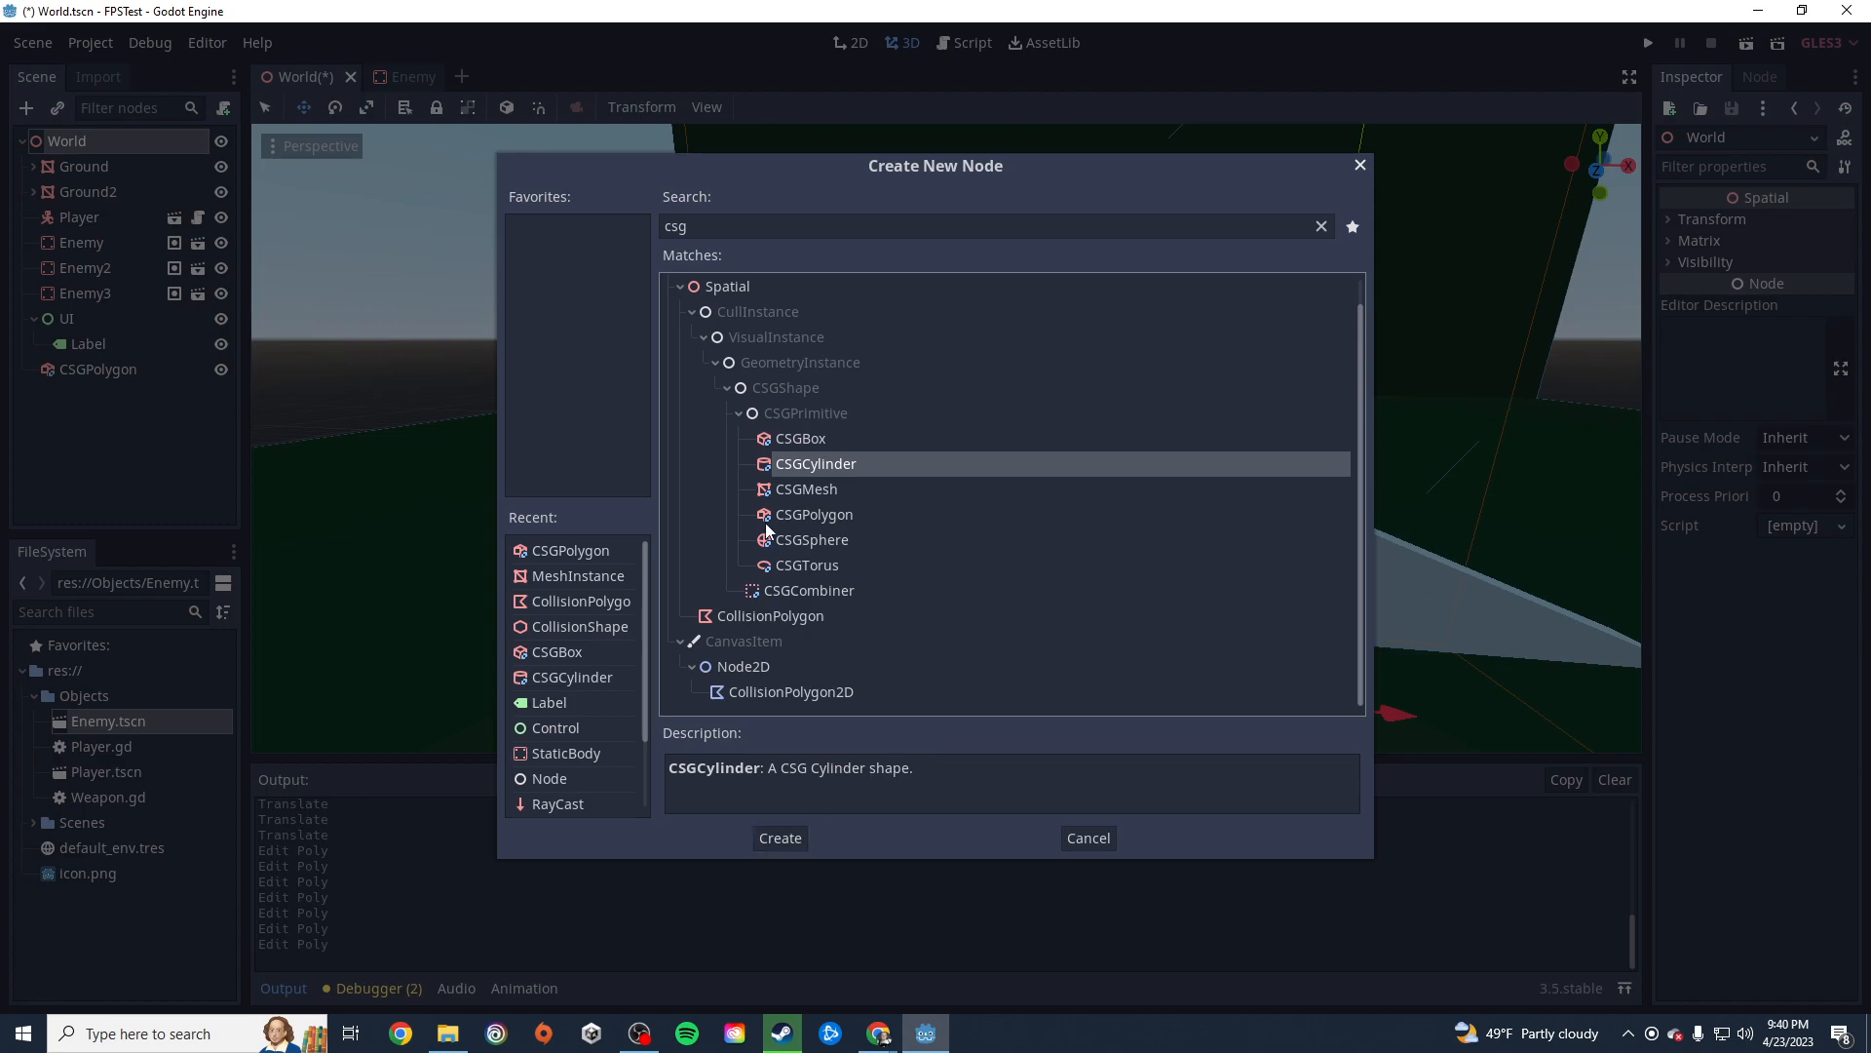
{"action": "left_click", "coordinate": [780, 838]}
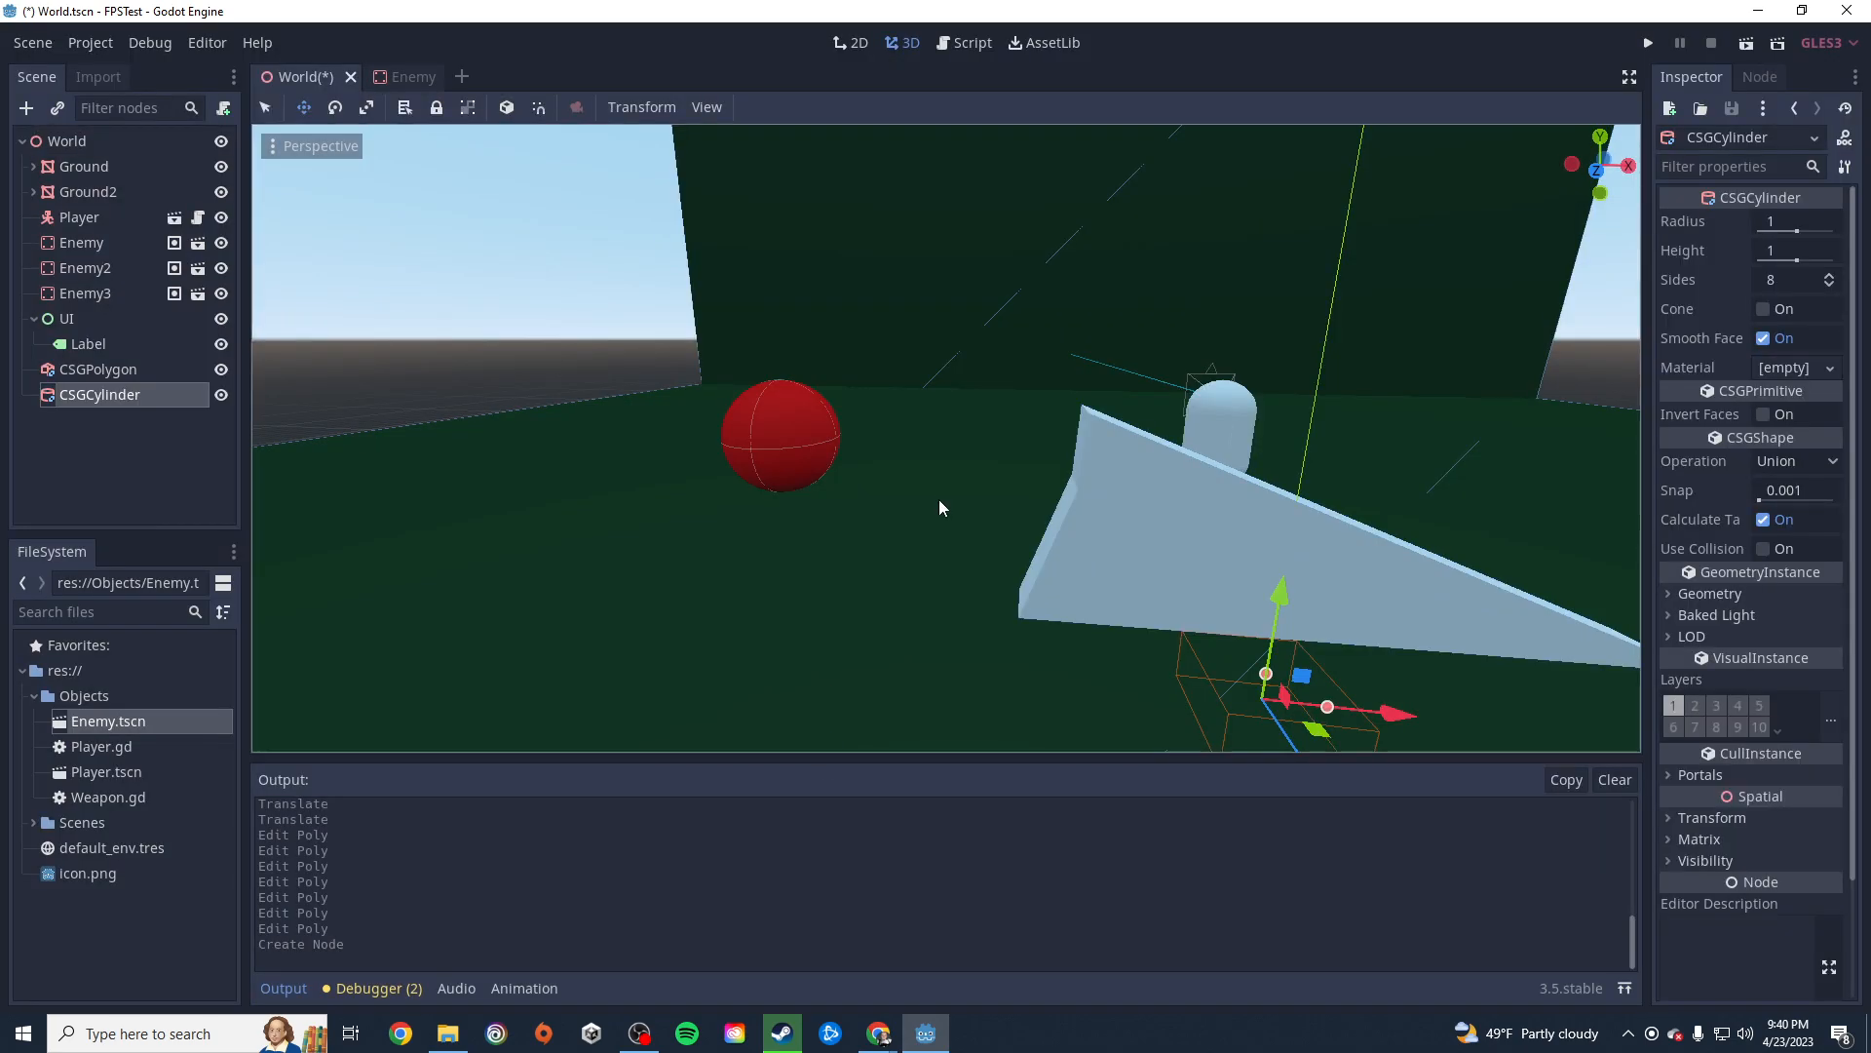
Place the cylinder on the open ground beside the ramp and size it to a height of about 9.6 and a radius of about 1.85.
{"action": "left_click_drag", "start_coordinate": [1280, 641], "coordinate": [571, 247]}
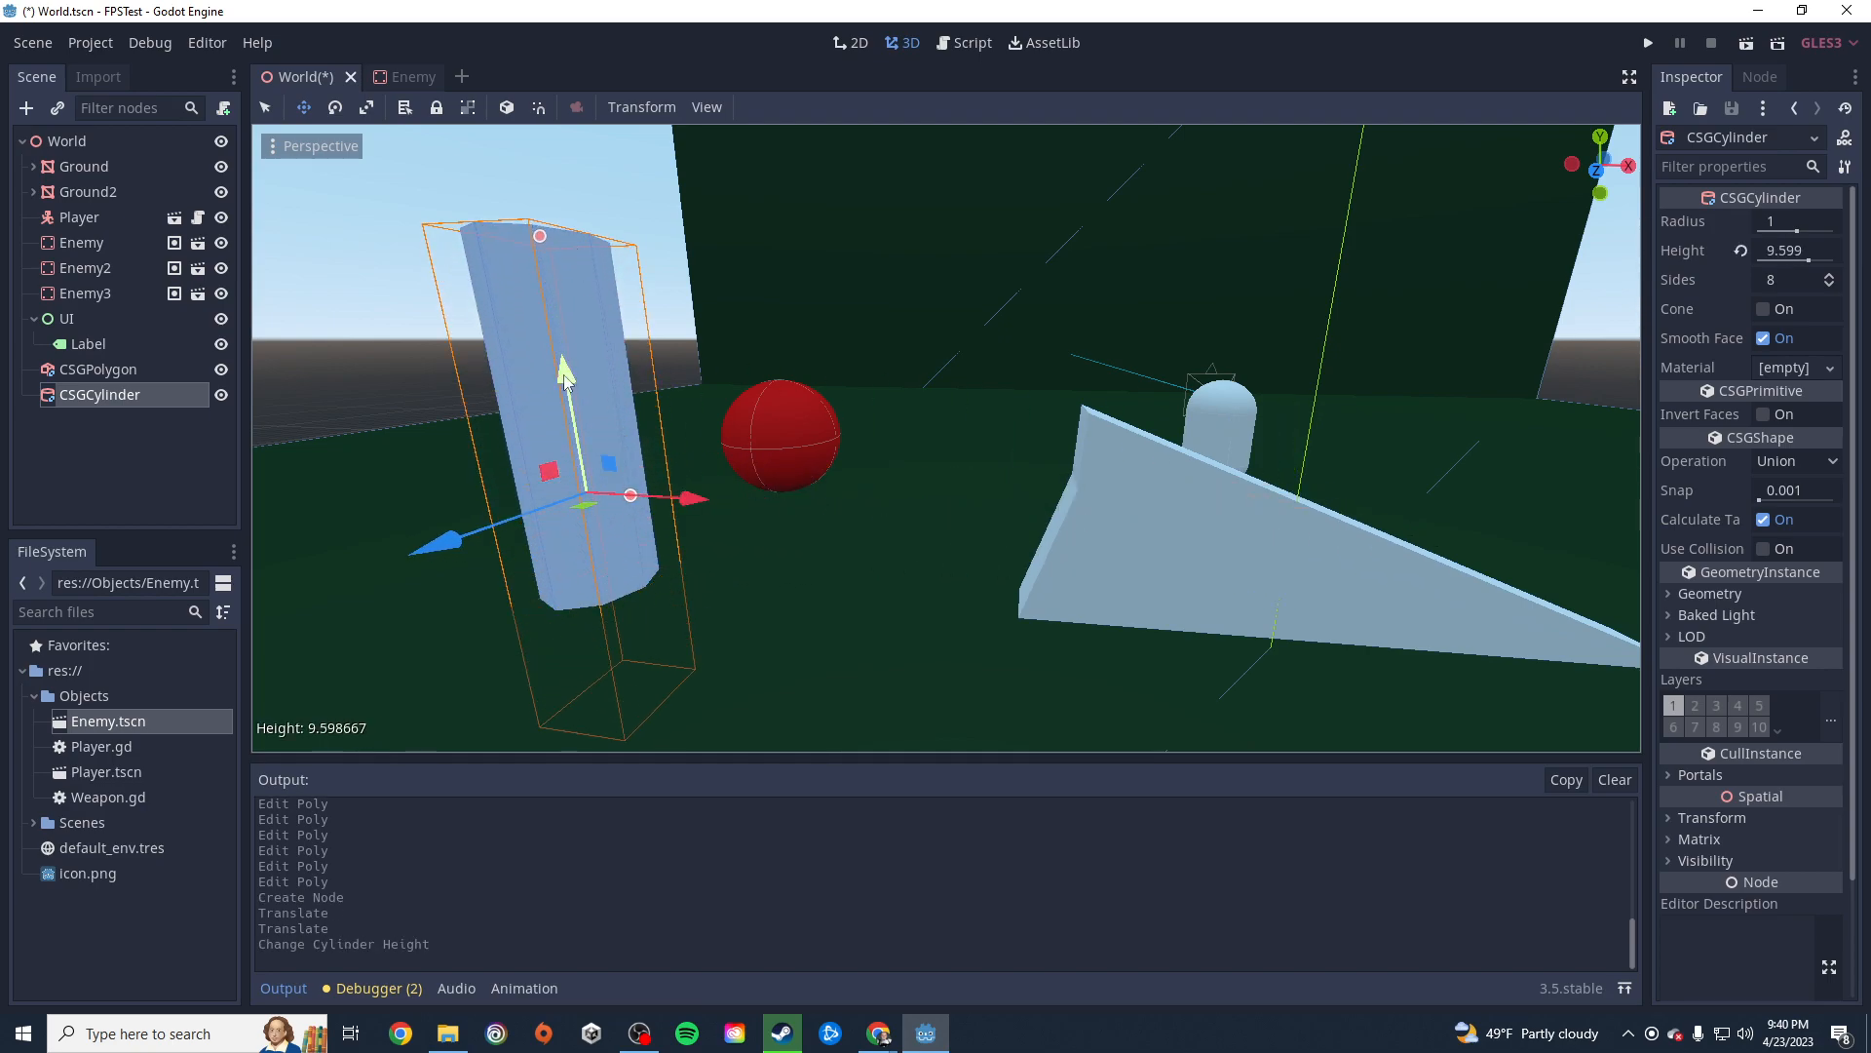
{"action": "left_click_drag", "start_coordinate": [566, 388], "coordinate": [569, 343]}
{"action": "left_click_drag", "start_coordinate": [530, 199], "coordinate": [525, 164]}
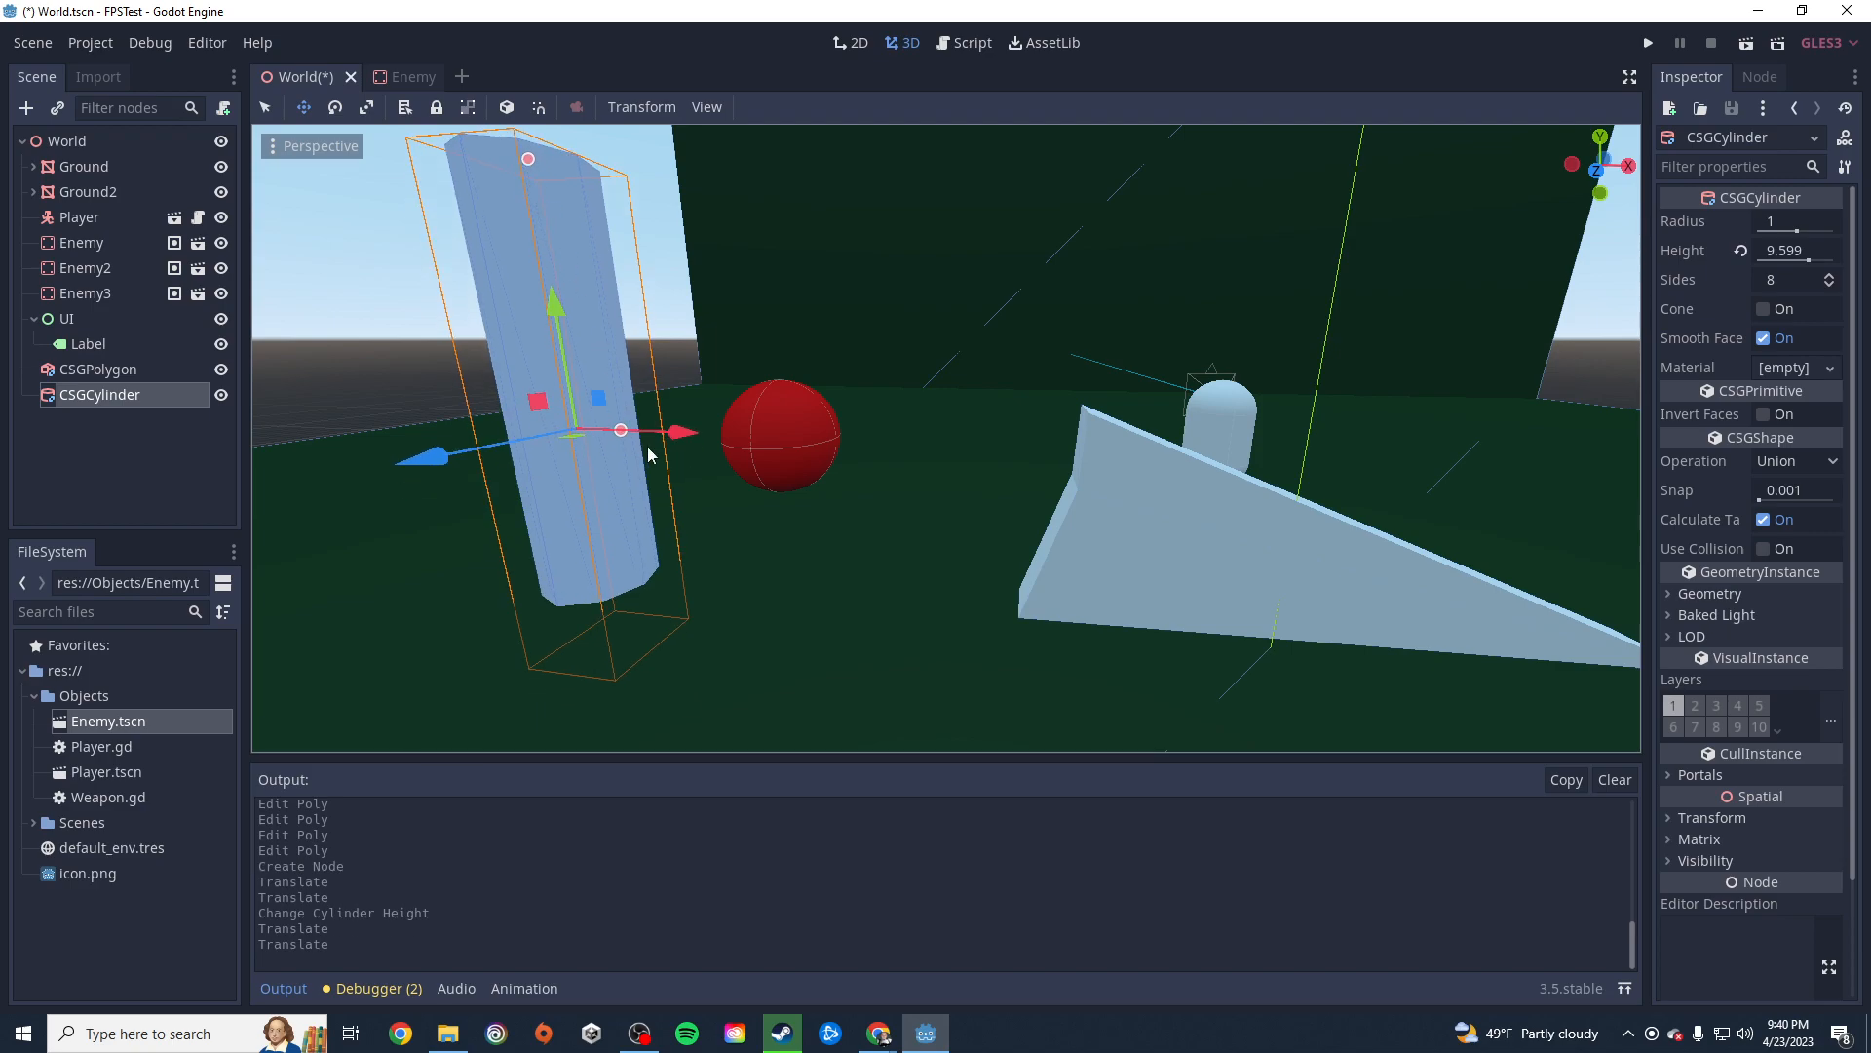
{"action": "left_click_drag", "start_coordinate": [625, 439], "coordinate": [663, 450]}
{"action": "middle_click_drag", "start_coordinate": [606, 582], "coordinate": [690, 582]}
{"action": "scroll", "coordinate": [690, 582], "scroll_direction": "down", "scroll_amount": 10}
{"action": "middle_click_drag", "start_coordinate": [861, 581], "coordinate": [1132, 548]}
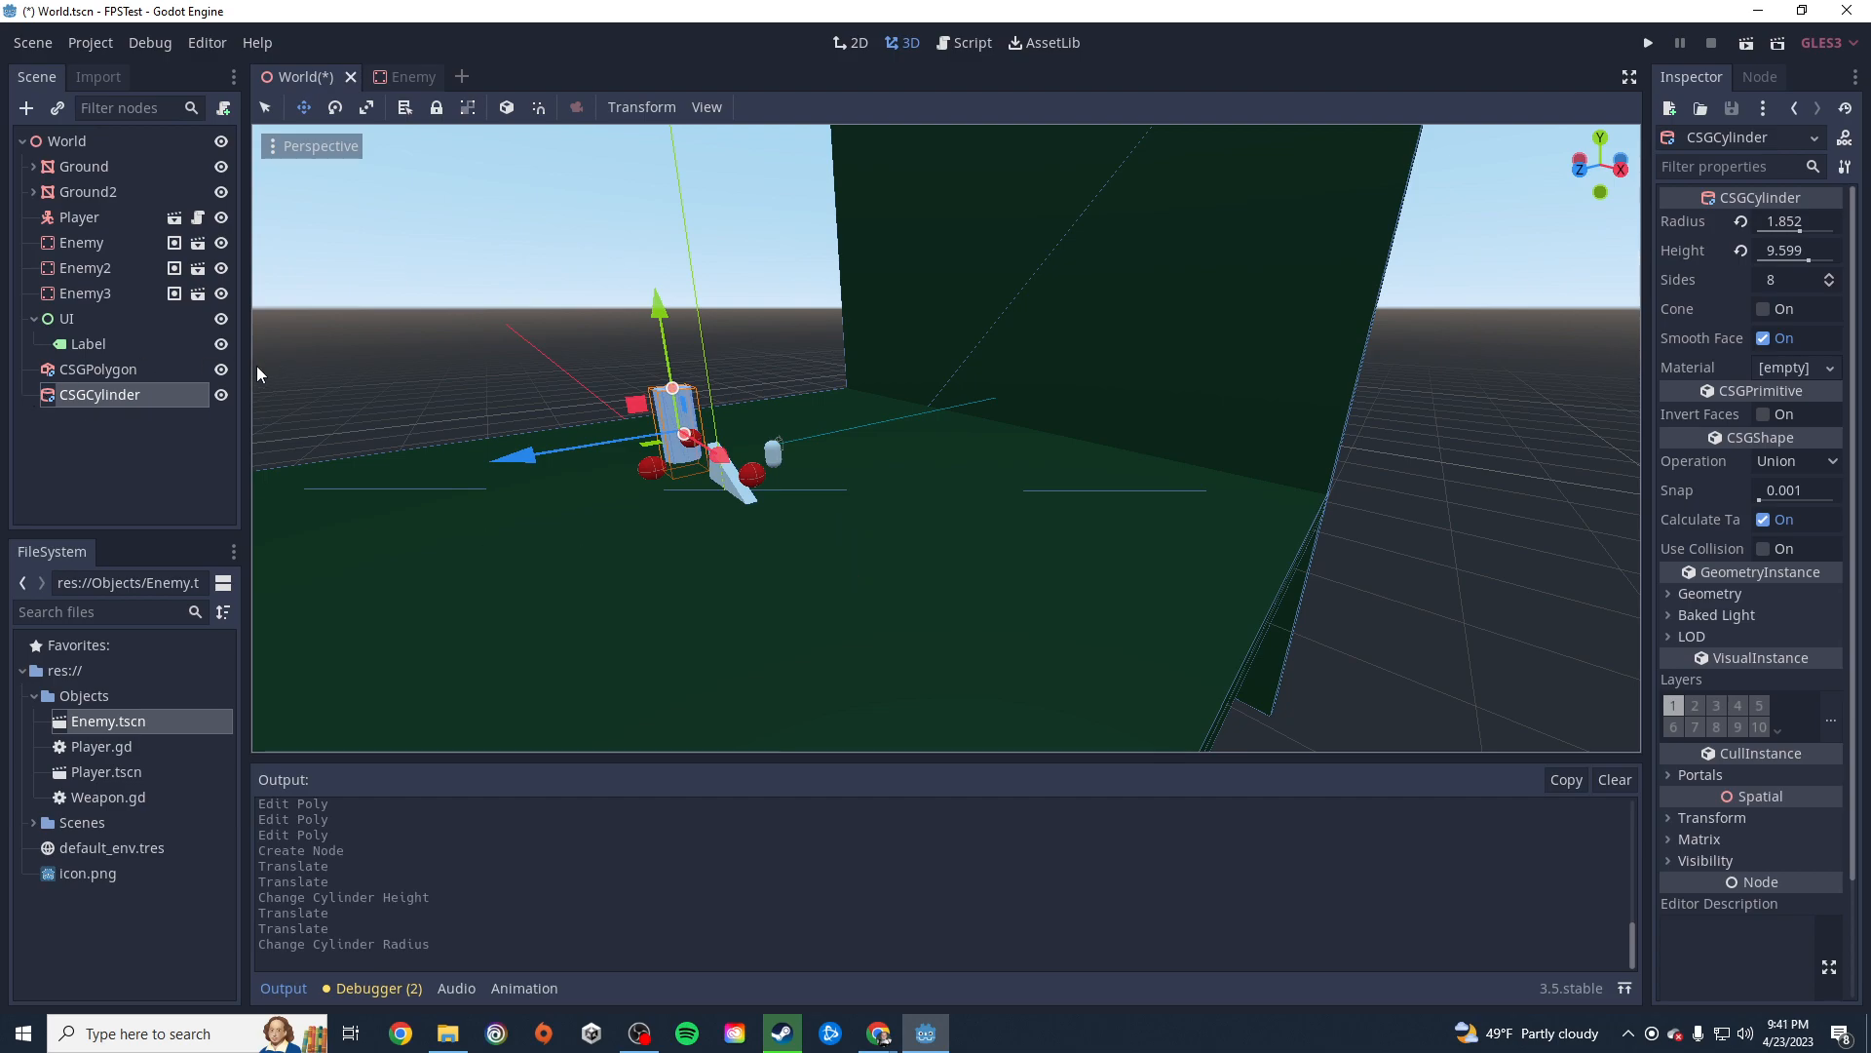
{"action": "left_click", "coordinate": [98, 369]}
{"action": "right_click", "coordinate": [101, 372]}
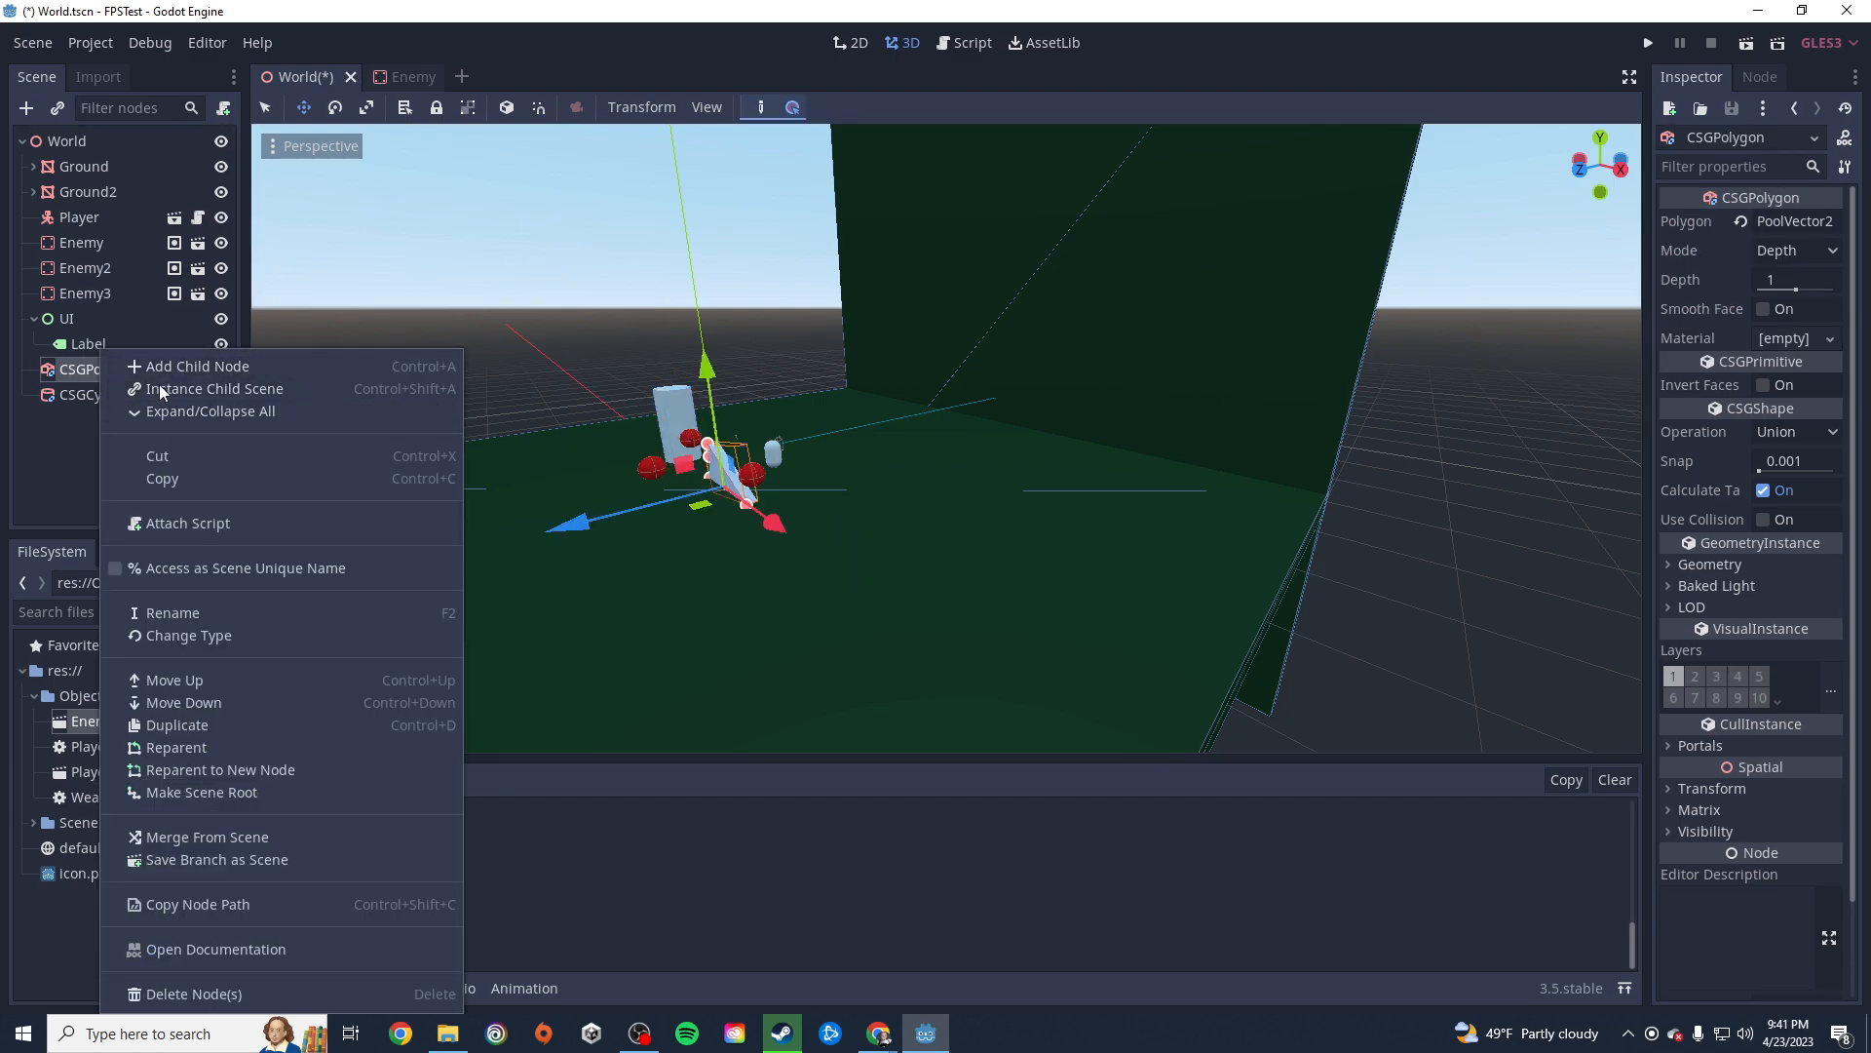
{"action": "left_click", "coordinate": [195, 366]}
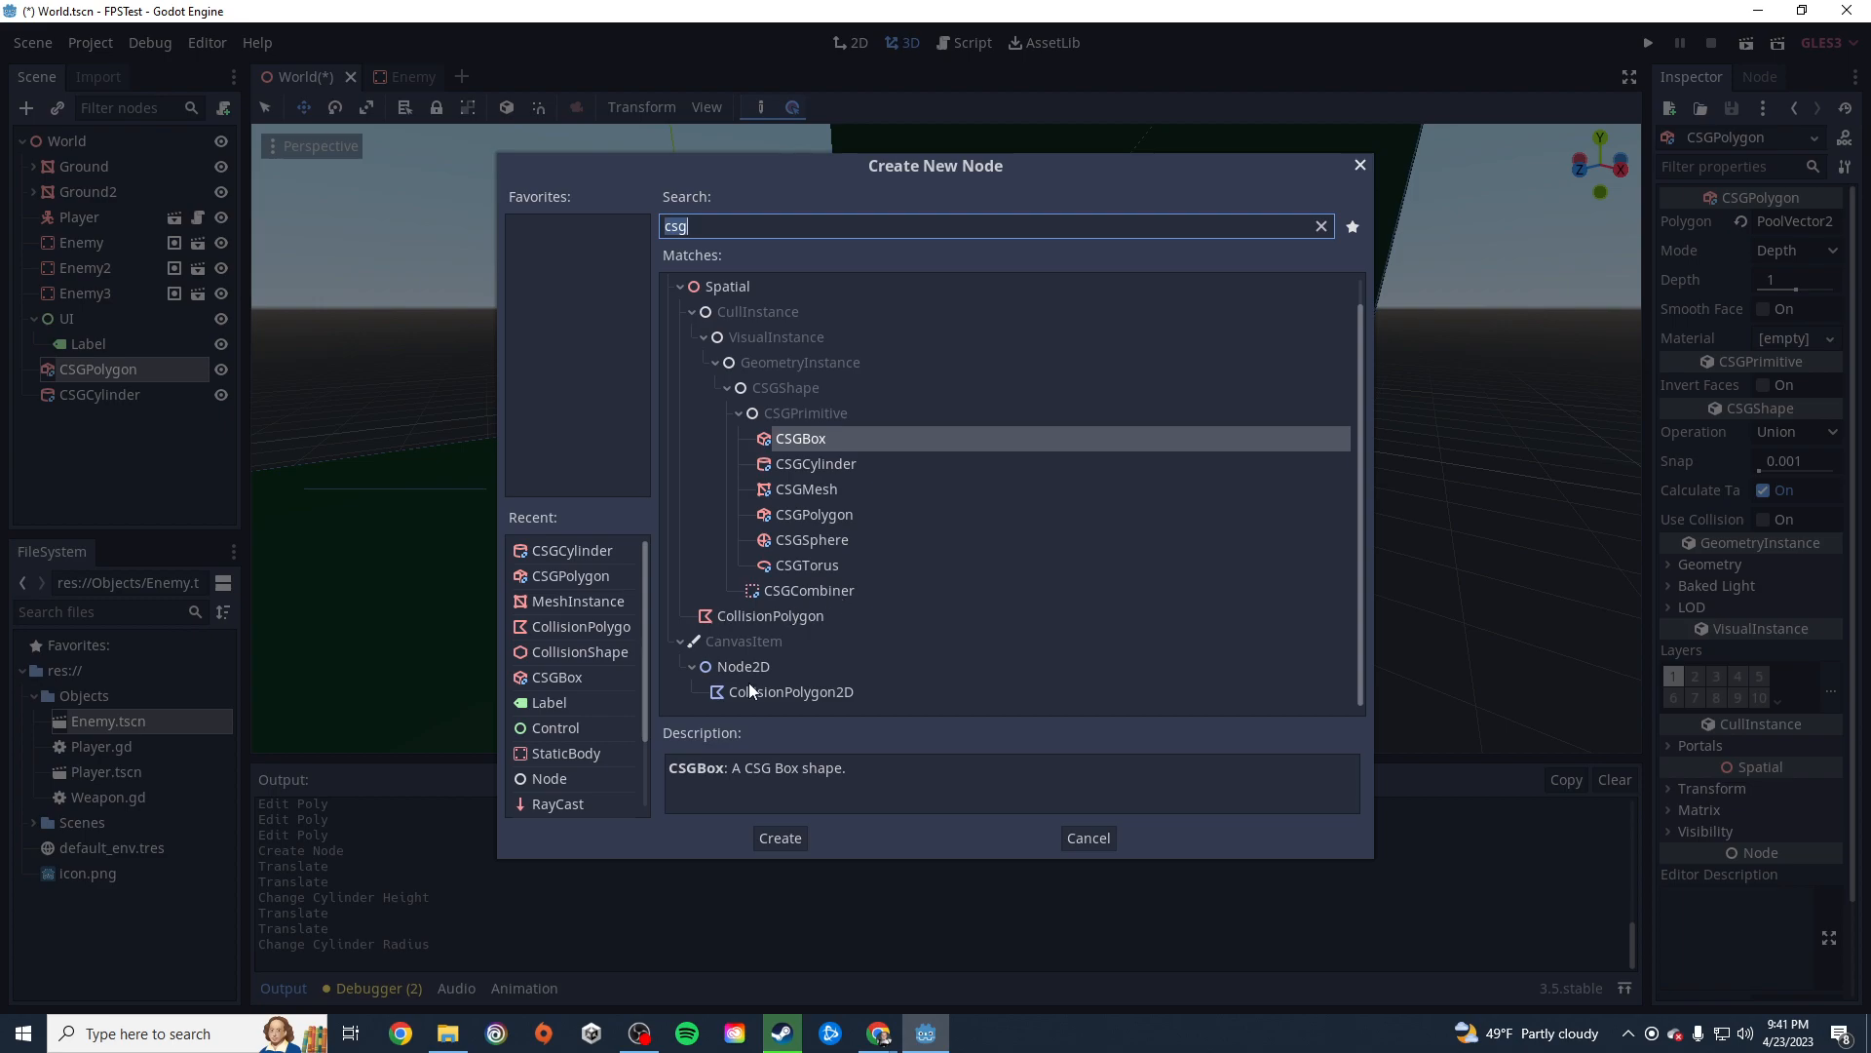
{"action": "left_click", "coordinate": [1358, 166]}
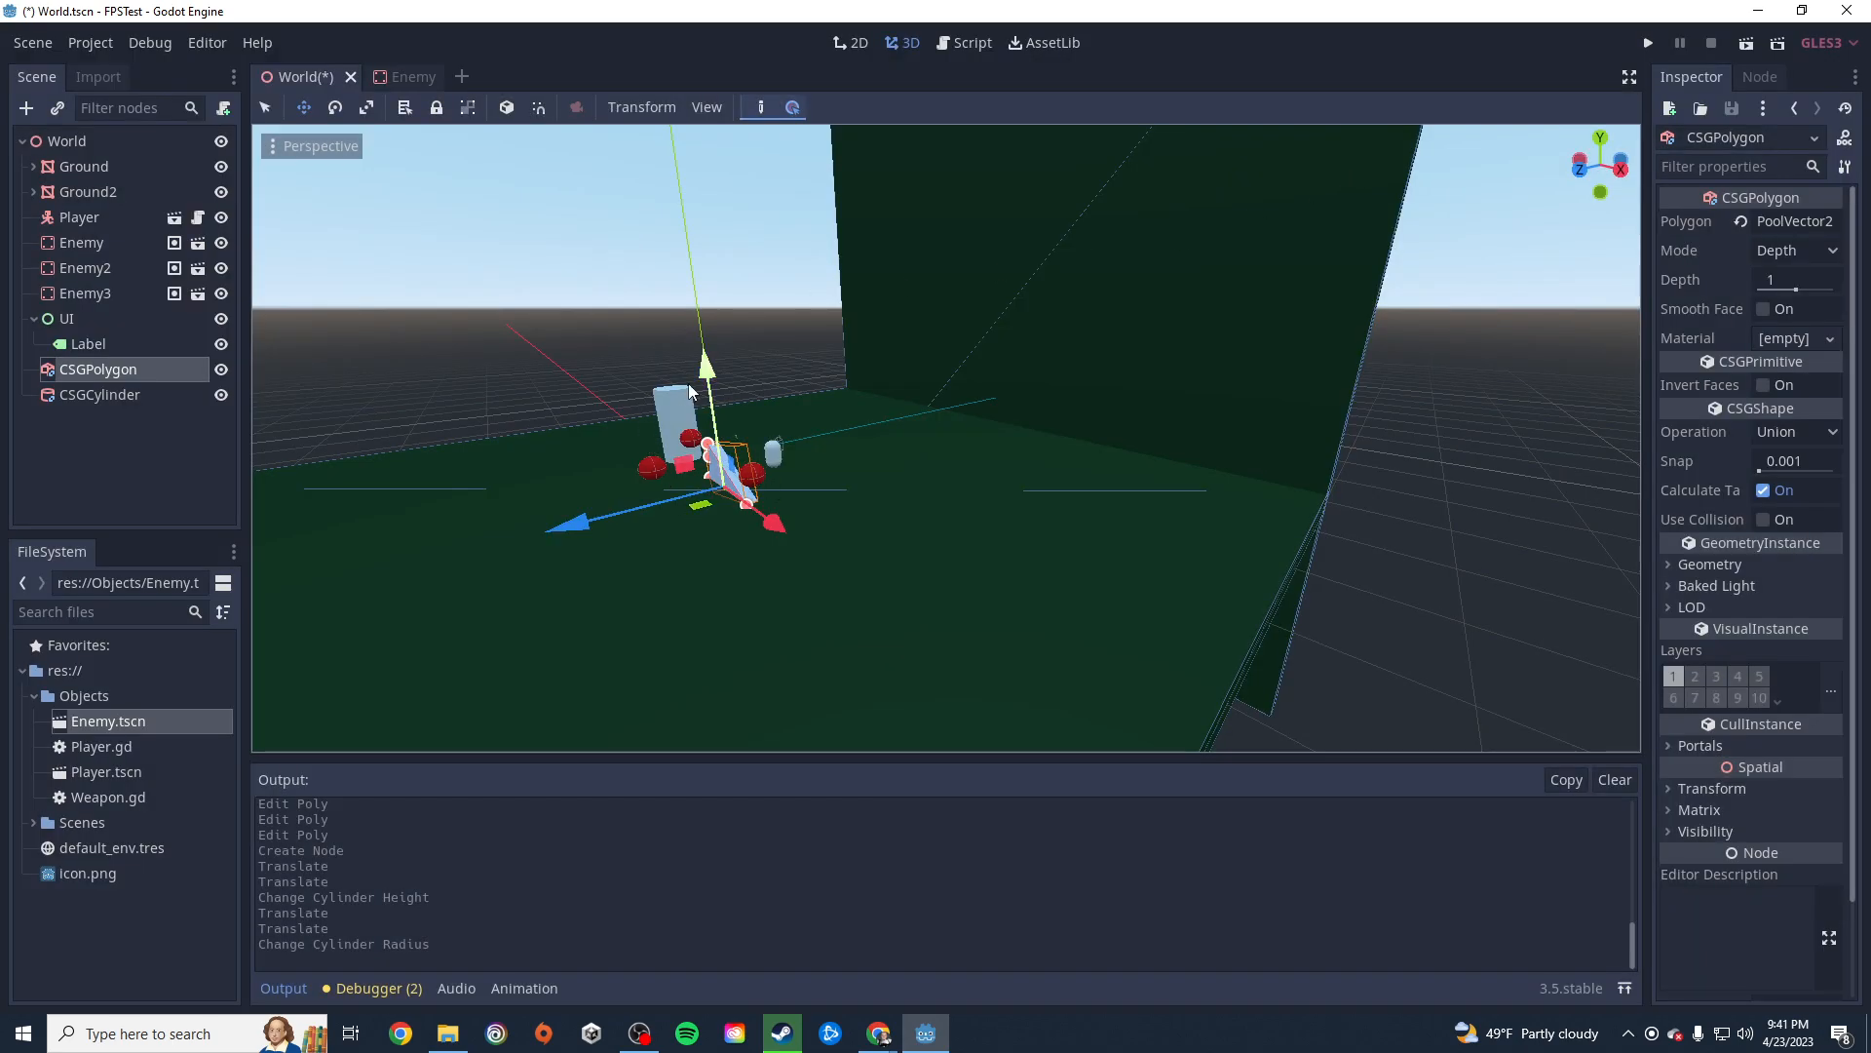
{"action": "middle_click_drag", "start_coordinate": [628, 536], "coordinate": [880, 579]}
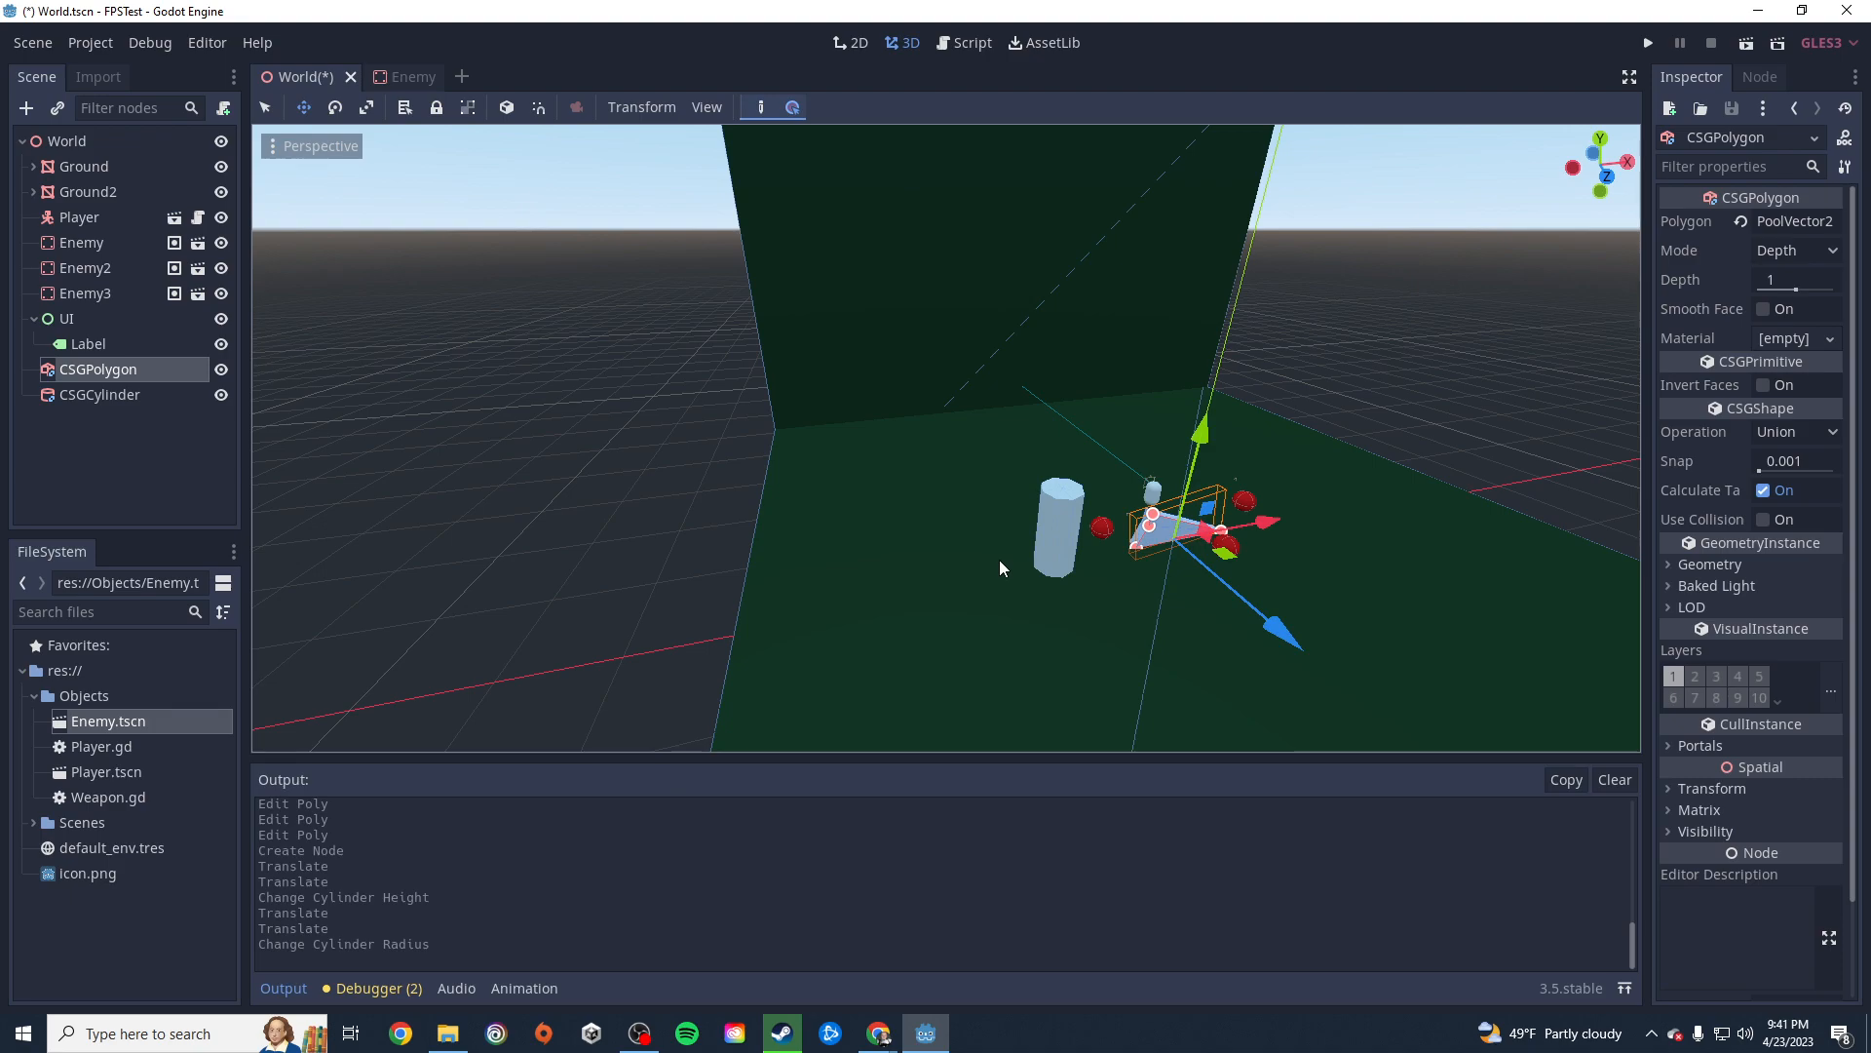
{"action": "middle_click_drag", "start_coordinate": [1031, 575], "coordinate": [1198, 612]}
{"action": "middle_click_drag", "start_coordinate": [1325, 553], "coordinate": [1138, 584]}
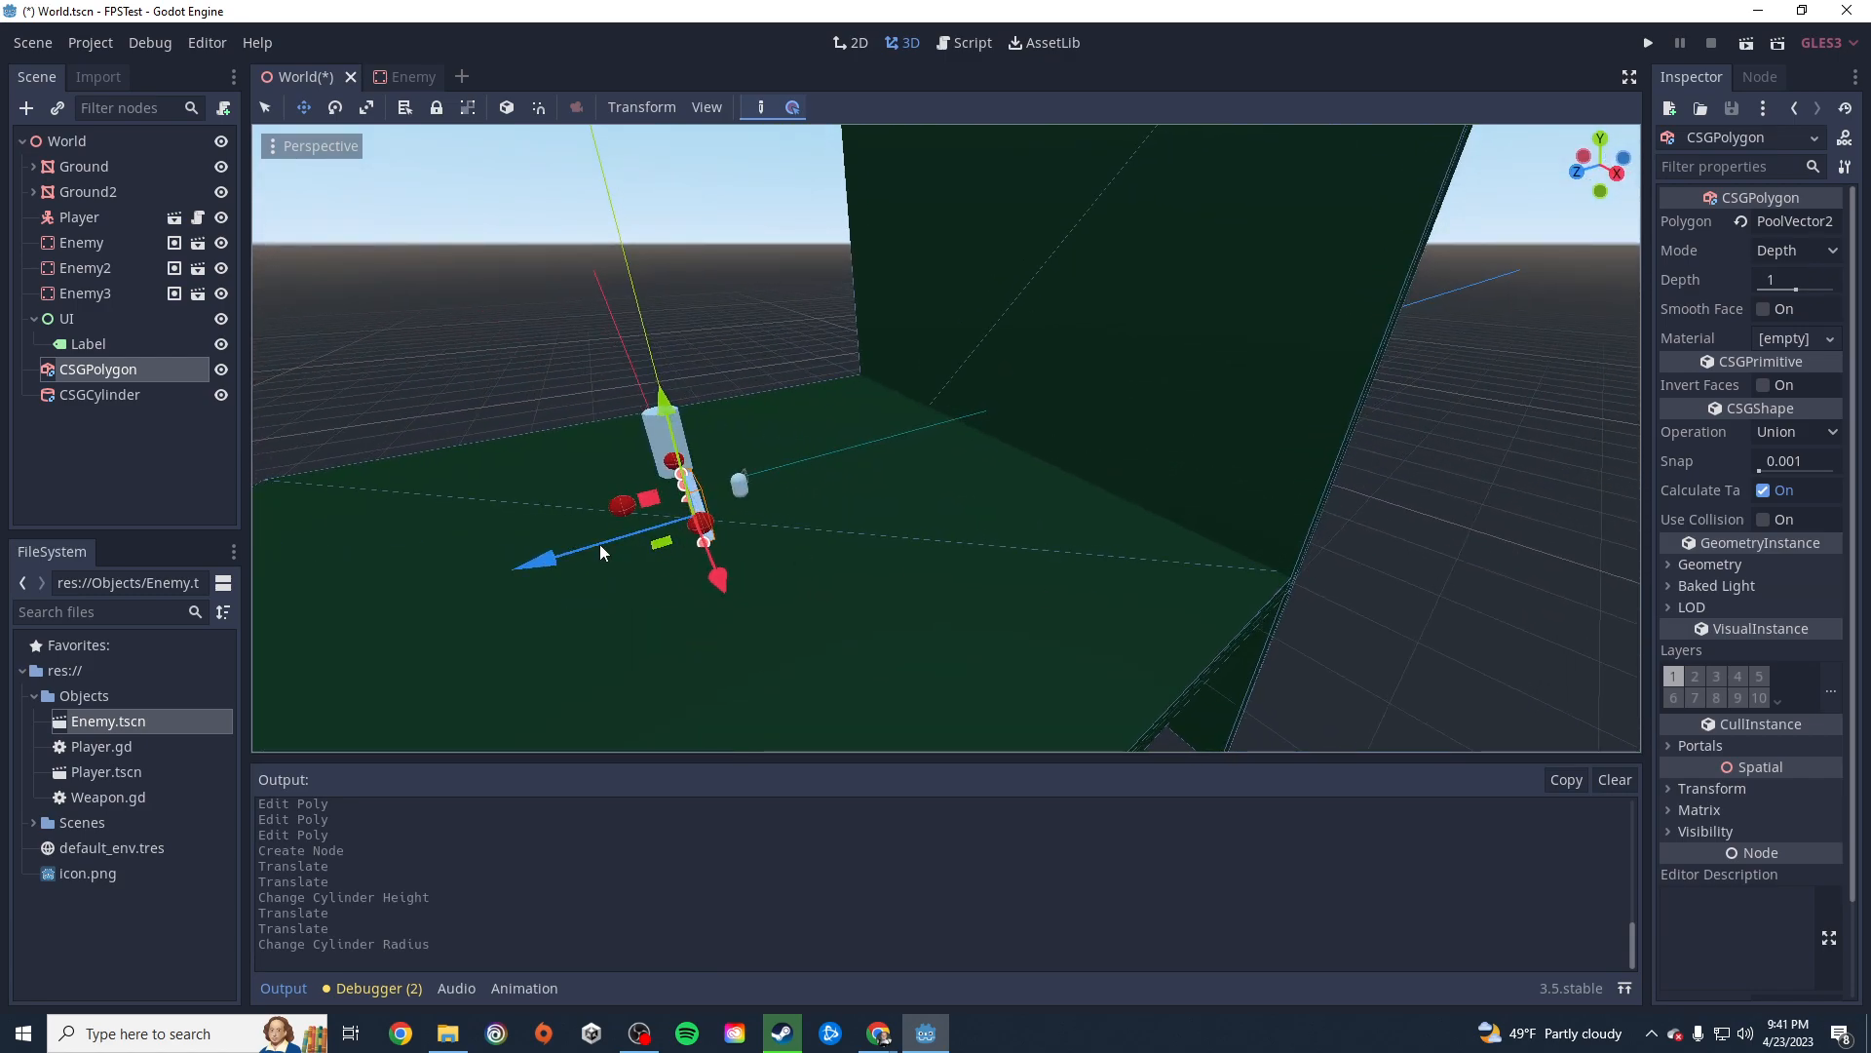